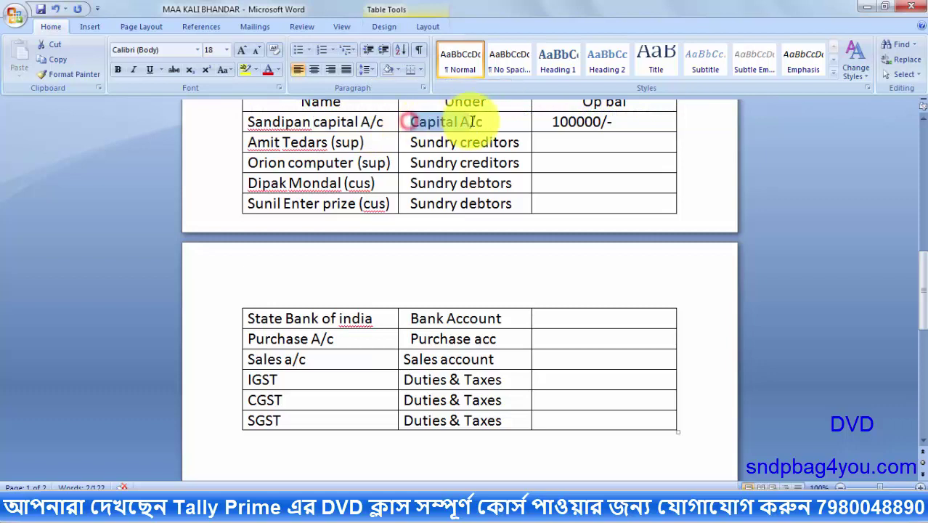
# Note the capital ledger's 100000/- opening balance in Word, then start typing the owner's capital ledger name in TallyPrime
pyautogui.moveTo(922, 291); pyautogui.dragTo(916, 265)
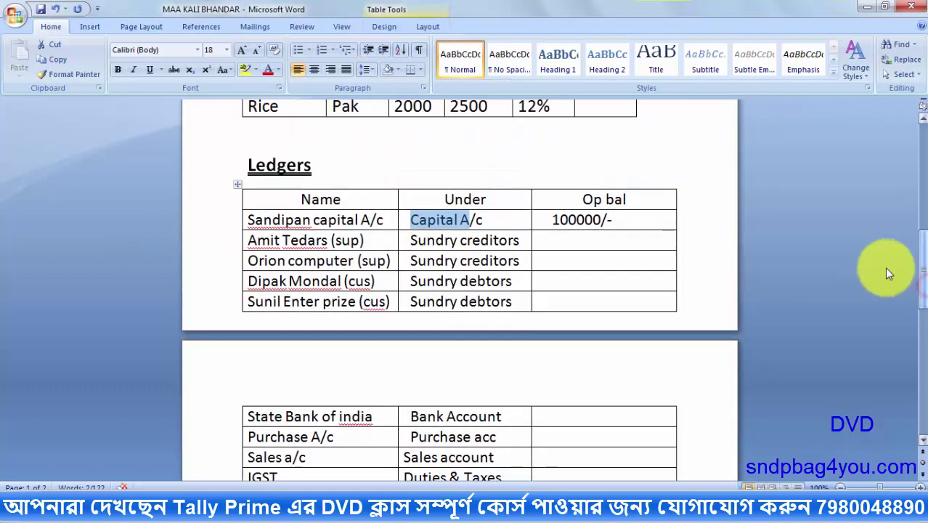
pyautogui.moveTo(552, 219); pyautogui.dragTo(631, 219)
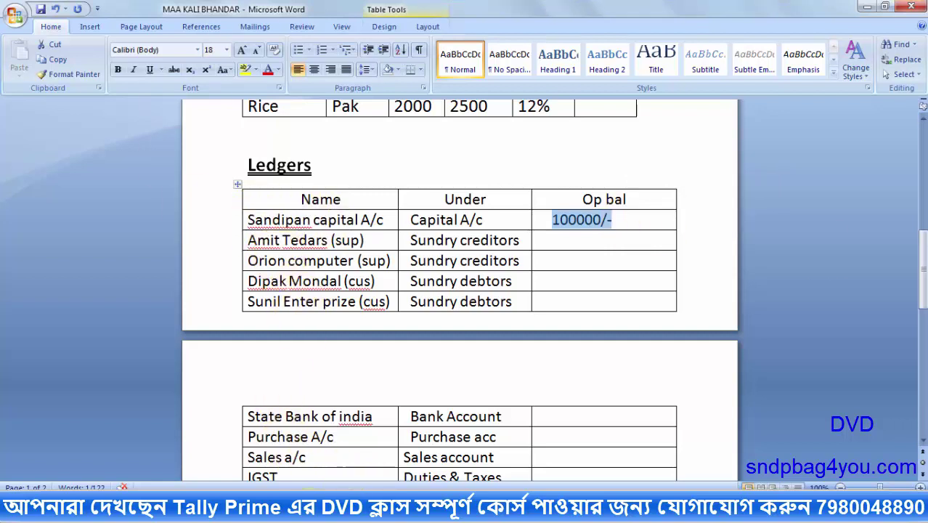
pyautogui.hotkey('alt', 'Tab')
pyautogui.write('SA')
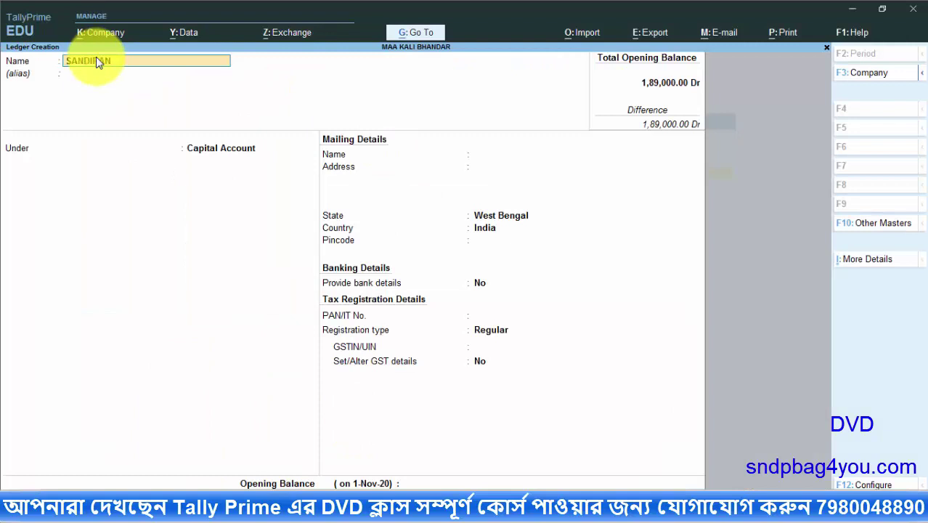
pyautogui.write('NDIPAN CAPITAL A/C')
# Accept the capital ledger name and place it under Capital Account
pyautogui.press('Return')
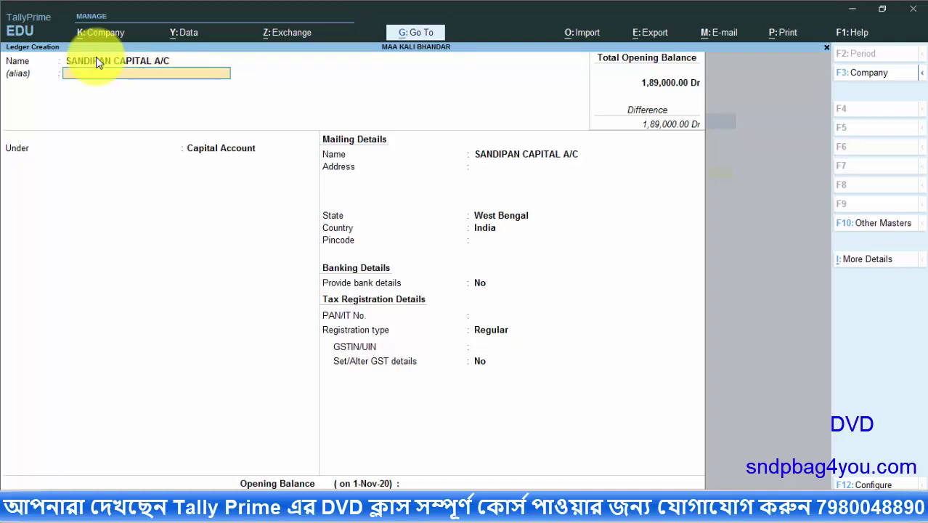
pyautogui.press('Return')
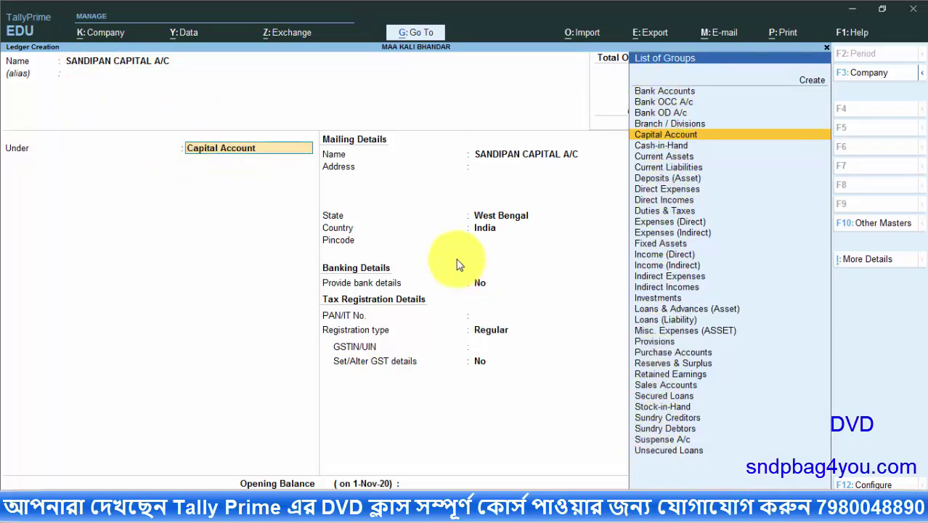
pyautogui.press('Return')
pyautogui.press('Return')
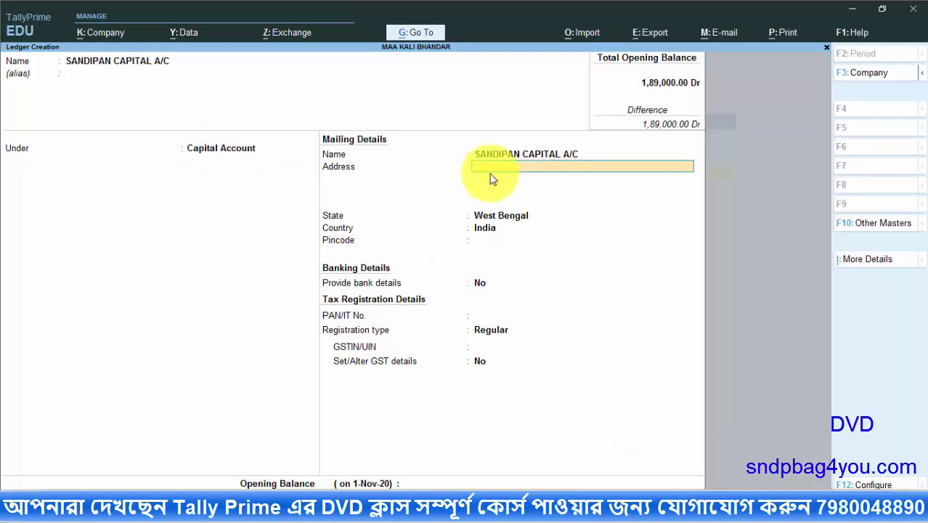
# Enter the ledger's two-line mailing address, keep West Bengal and the pincode, and enable bank details
pyautogui.write('BAKER')
pyautogui.press('BackSpace')
pyautogui.press('BackSpace')
pyautogui.write('HRAHAT')
pyautogui.press('Return')
pyautogui.write('SOUTH 24 PGS')
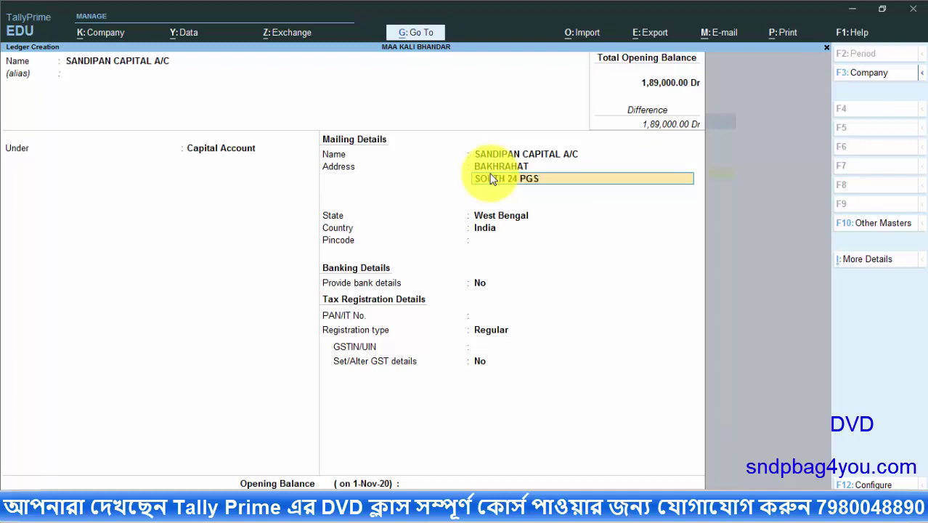
pyautogui.press('Return')
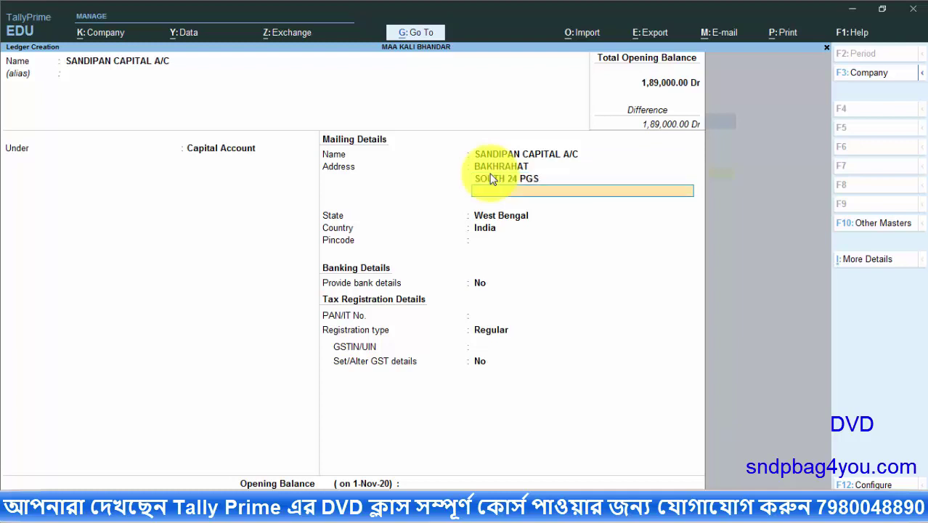
pyautogui.press('Return')
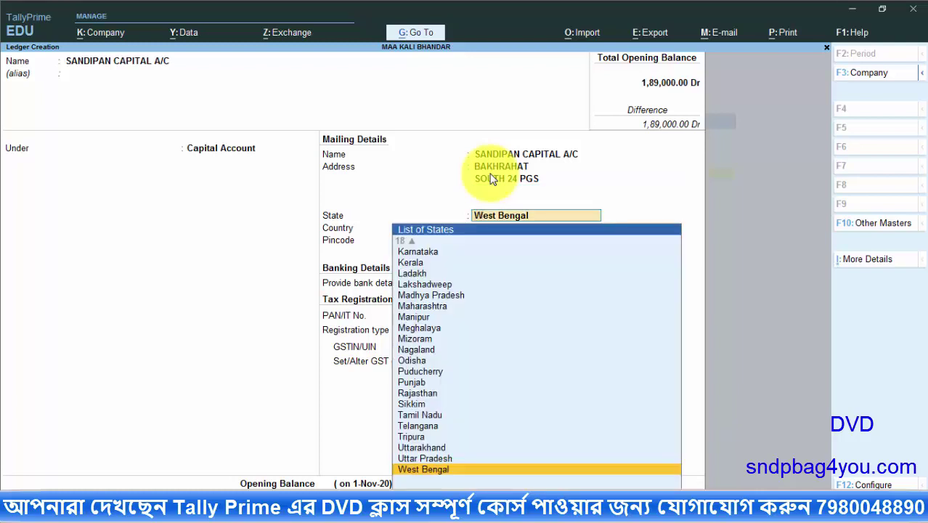
pyautogui.press('Return')
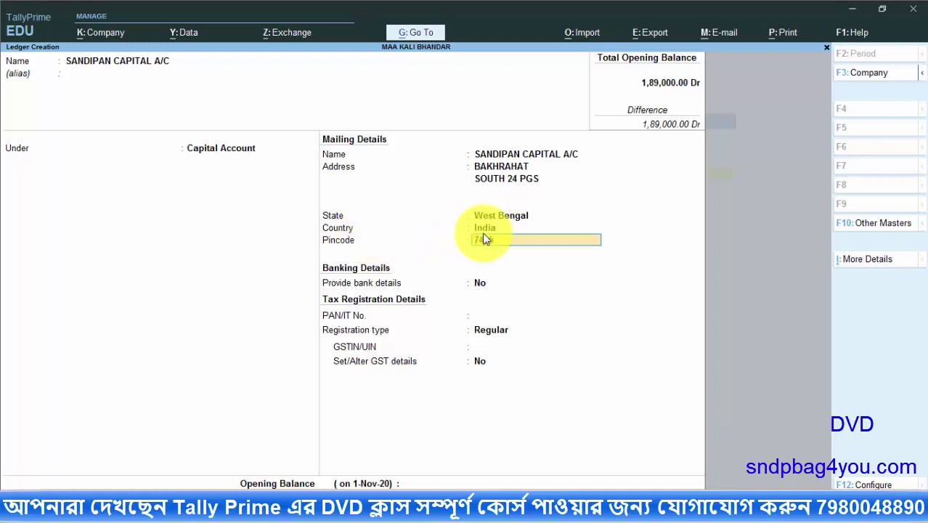
pyautogui.press('Return')
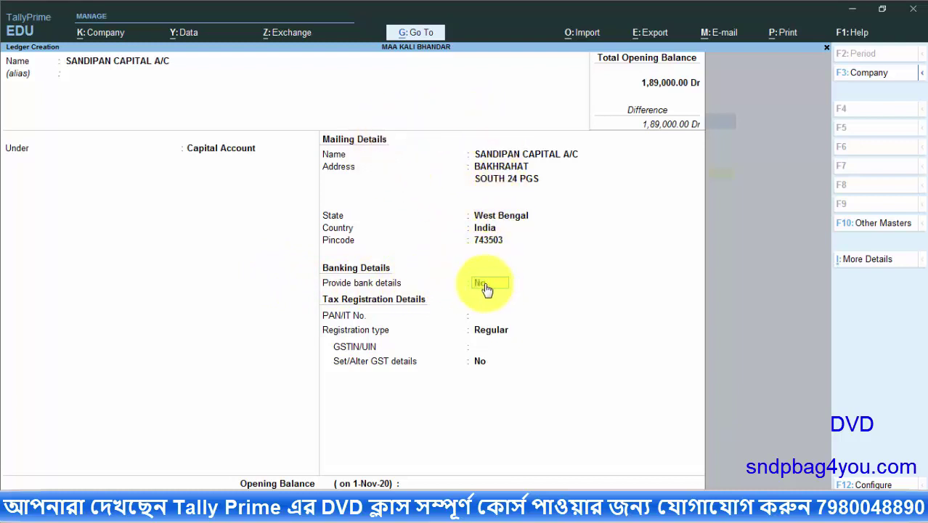
pyautogui.press('y')
pyautogui.press('Return')
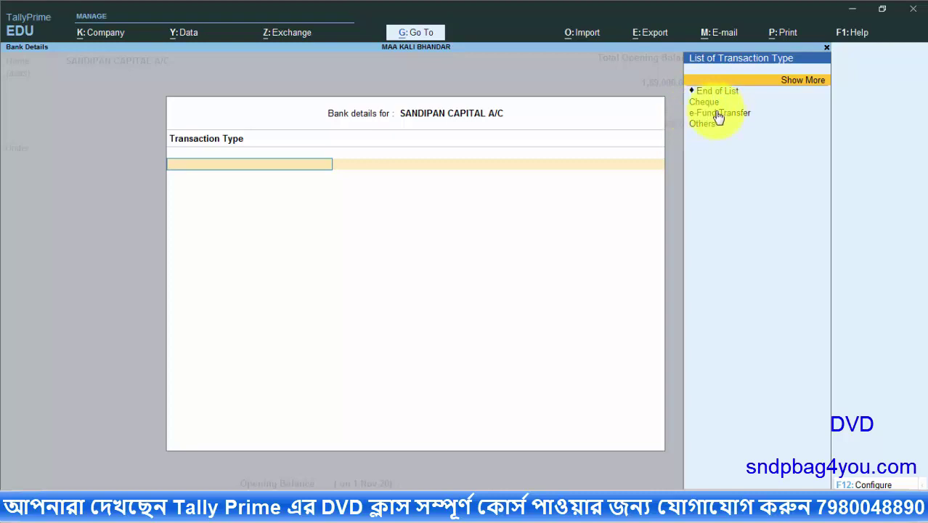
# Set e-Fund Transfer with the account number, IFS code SBIN0001254 and a new bank named SBI
pyautogui.click(712, 115)
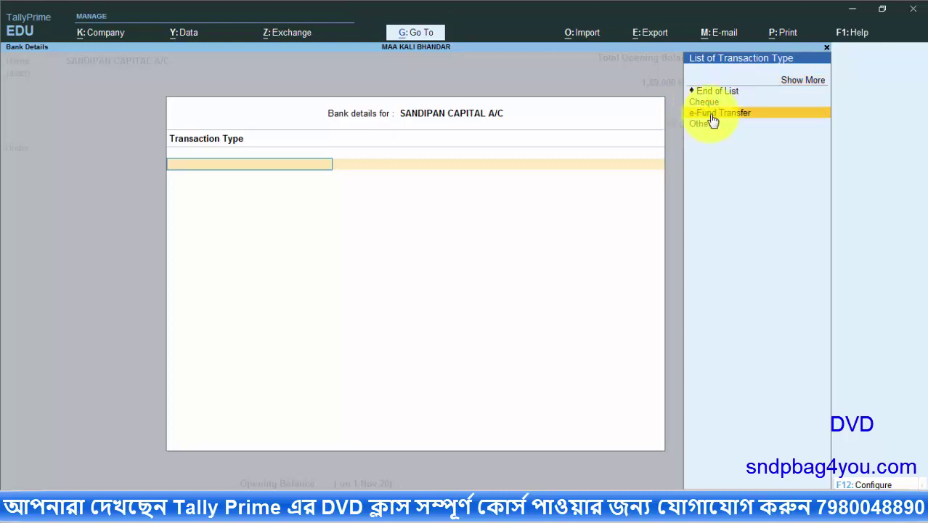
pyautogui.click(711, 114)
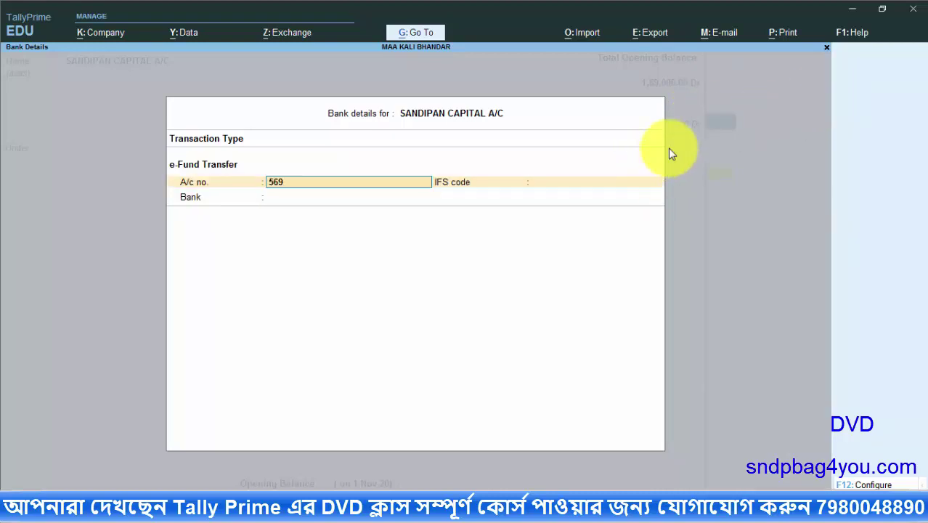
pyautogui.press('Return')
pyautogui.write('SBIN0001254')
pyautogui.press('Return')
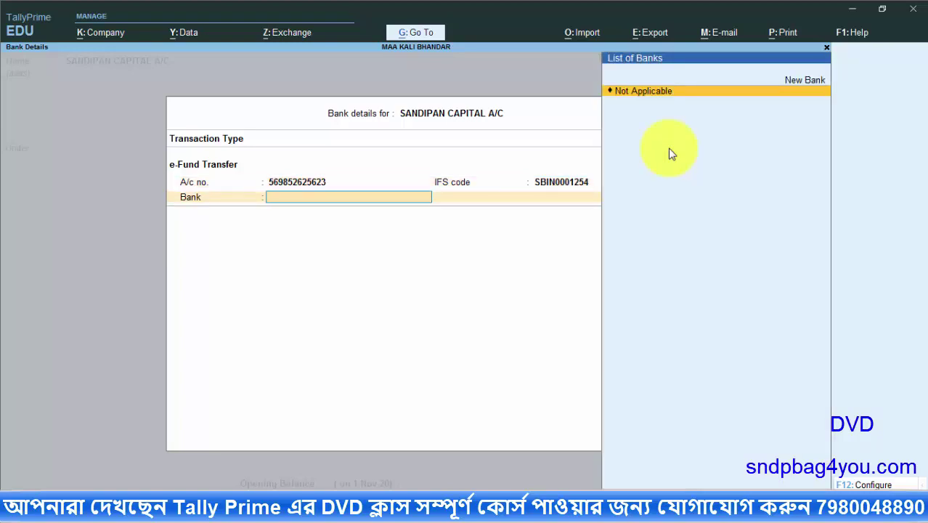
pyautogui.press('Up')
pyautogui.click(810, 82)
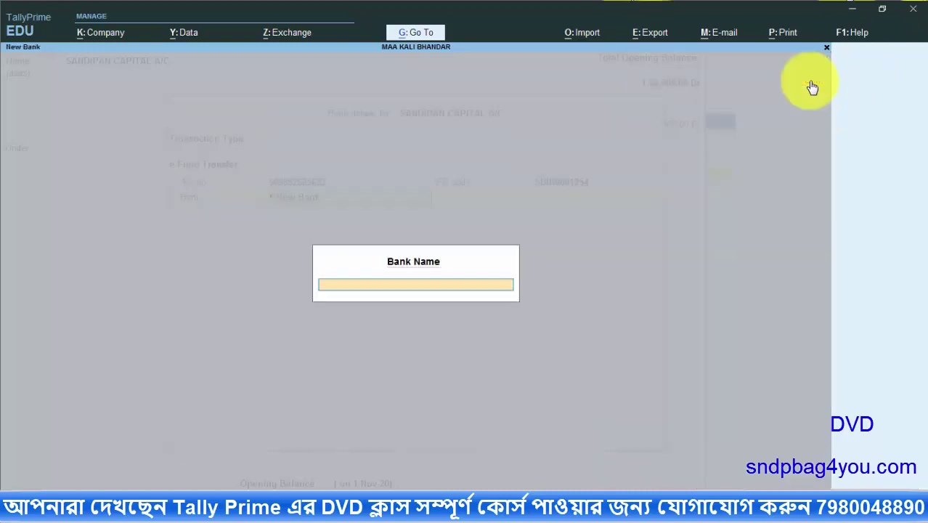
pyautogui.write('SBI')
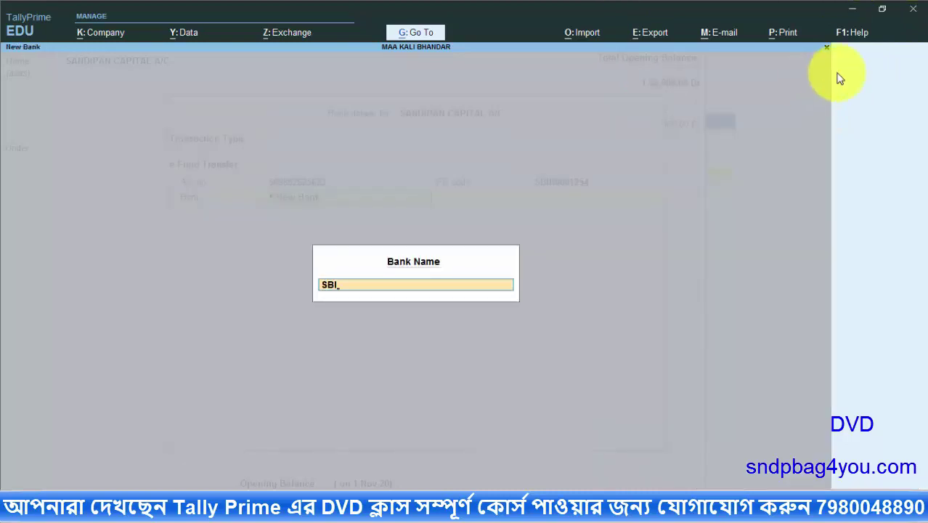
pyautogui.press('Return')
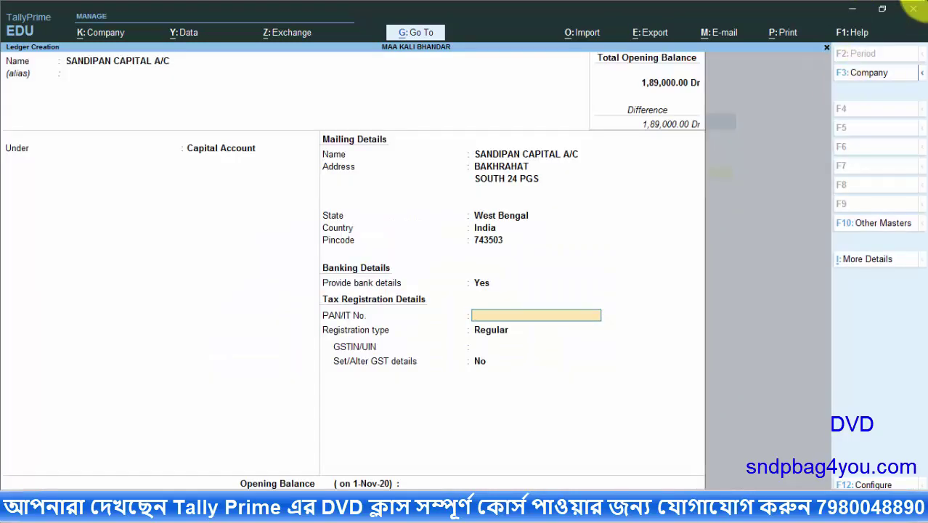
# Set registration type to Unknown, skip the missing GSTIN, and save the capital ledger
pyautogui.click(488, 329)
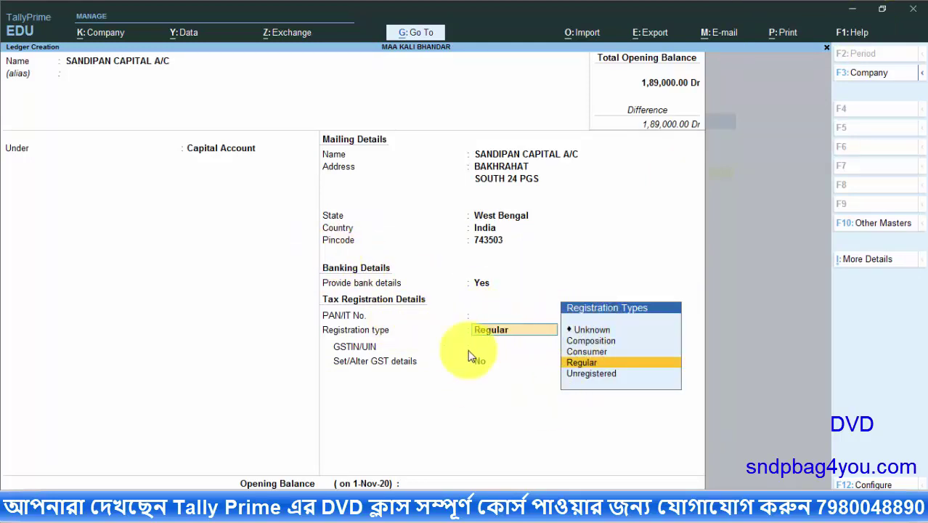
pyautogui.click(590, 331)
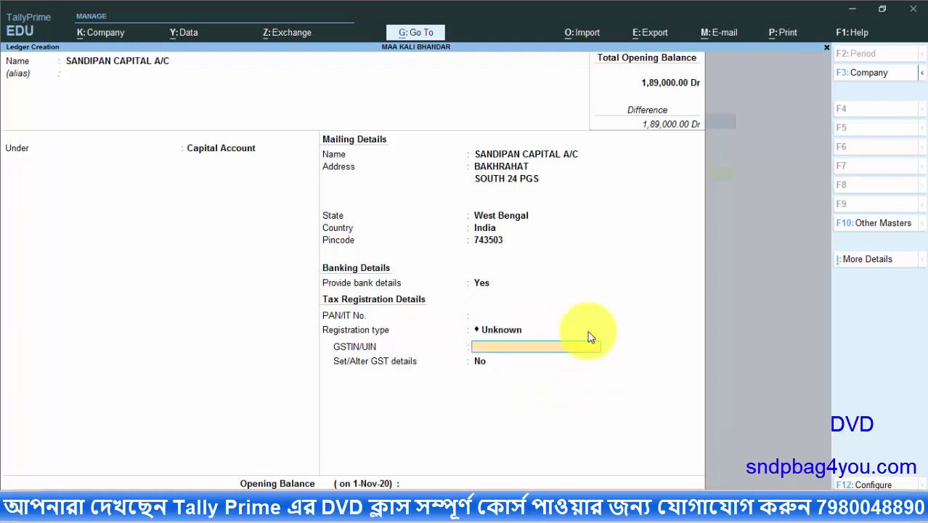
pyautogui.press('Return')
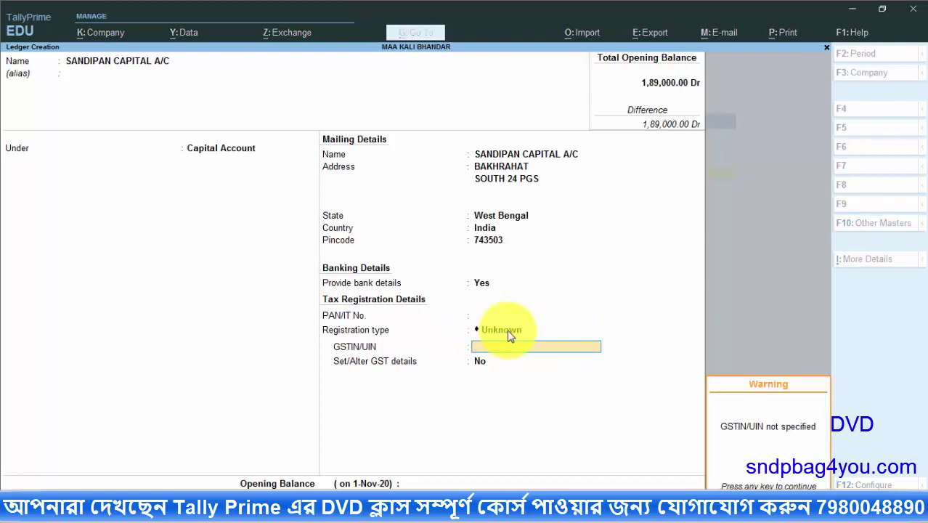
pyautogui.press('Return')
pyautogui.press('Return')
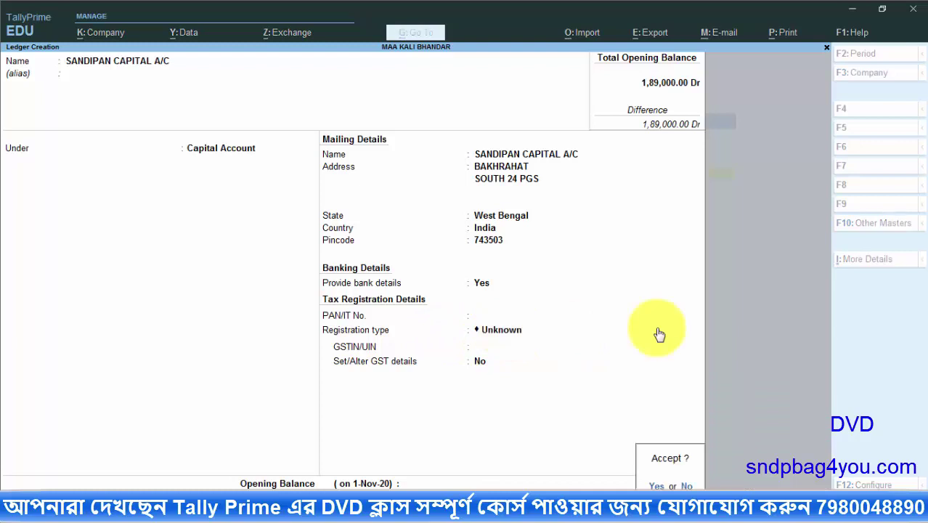
pyautogui.press('Return')
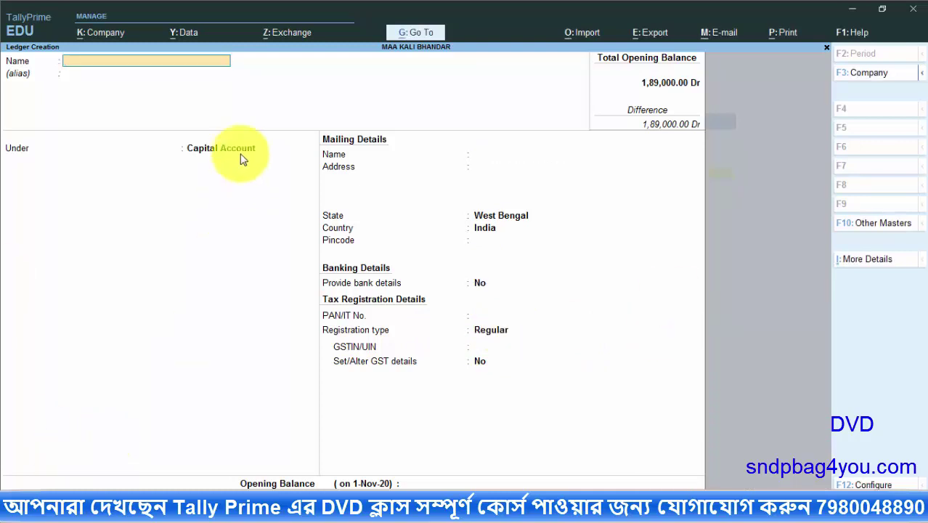
pyautogui.hotkey('alt', 'Tab')
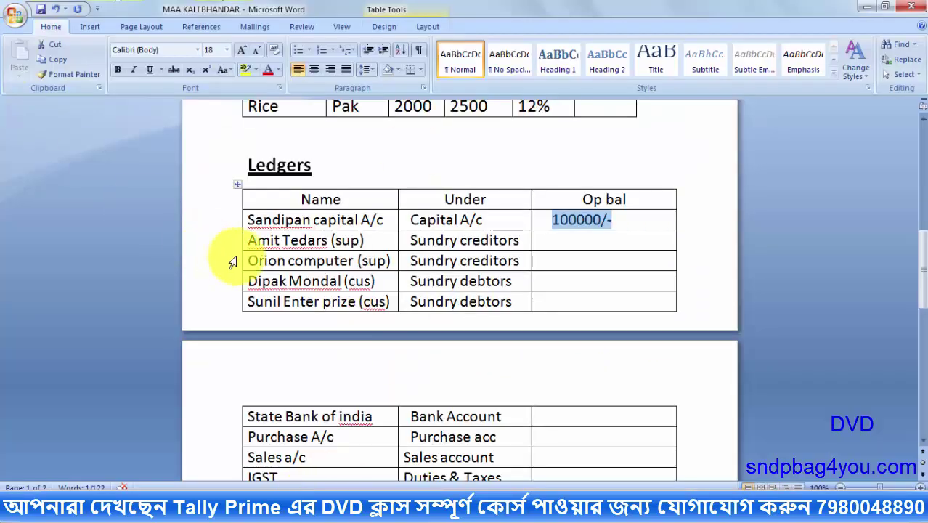
# Pick the first Sundry creditors name from Word and type AMIT TEDARS as the new ledger name
pyautogui.moveTo(250, 239); pyautogui.dragTo(374, 236)
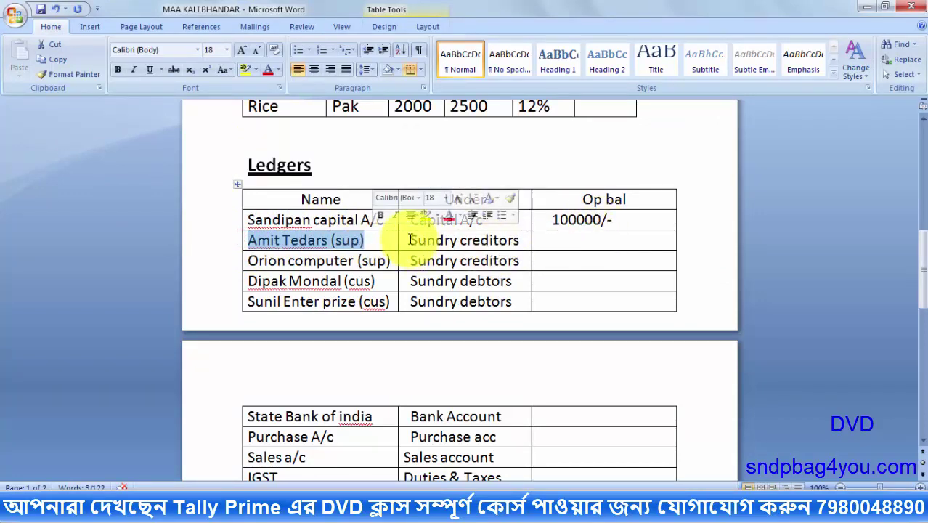
pyautogui.moveTo(304, 504)
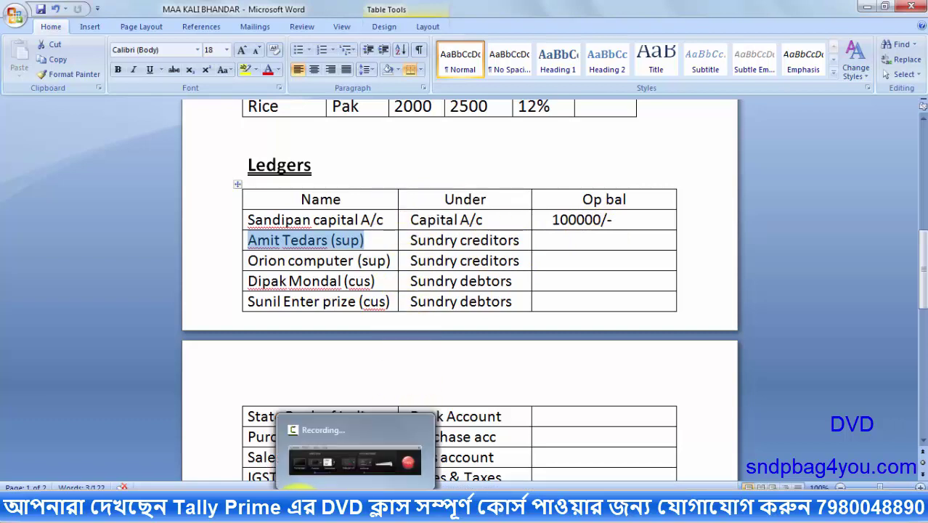
pyautogui.click(239, 506)
pyautogui.write('AMIT TEDARS')
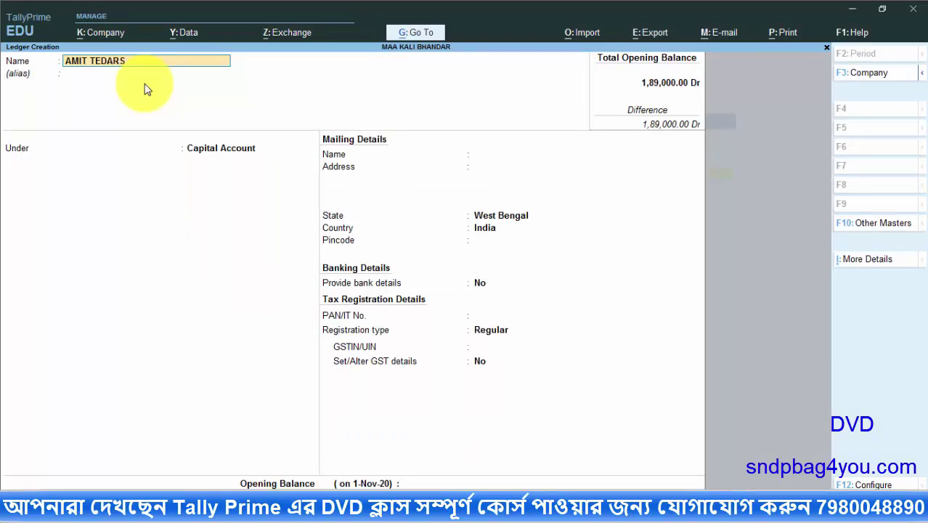
# Rename the ledger AMIT TEDARS SUPP and assign it to the Sundry Creditors group
pyautogui.press('Return')
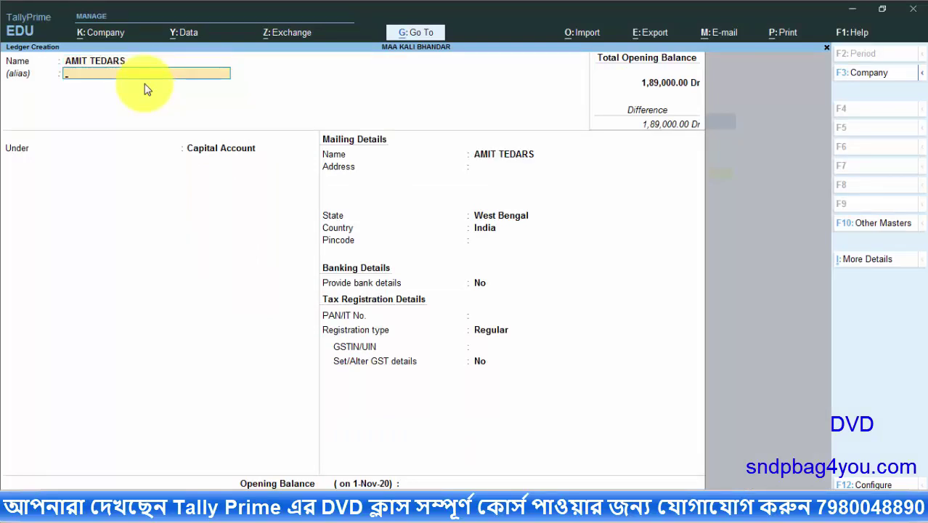
pyautogui.press('Return')
pyautogui.write('S')
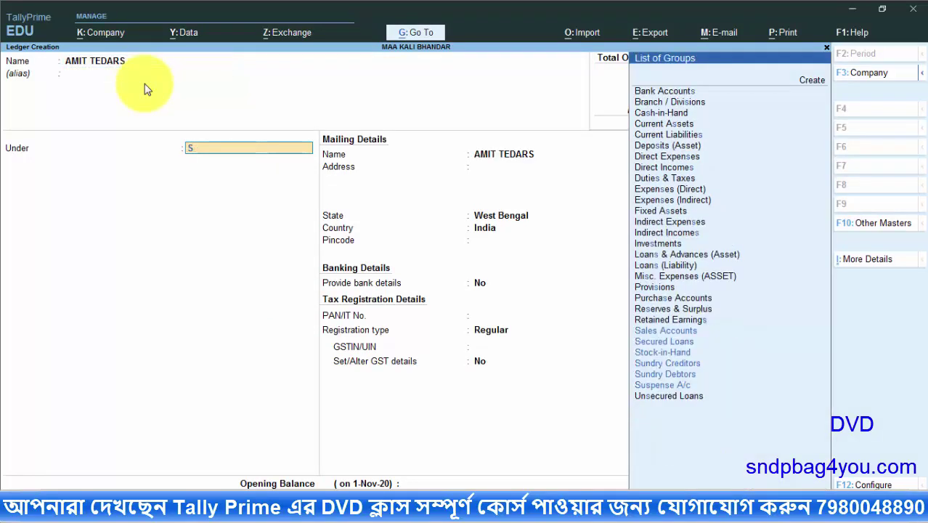
pyautogui.write('UN')
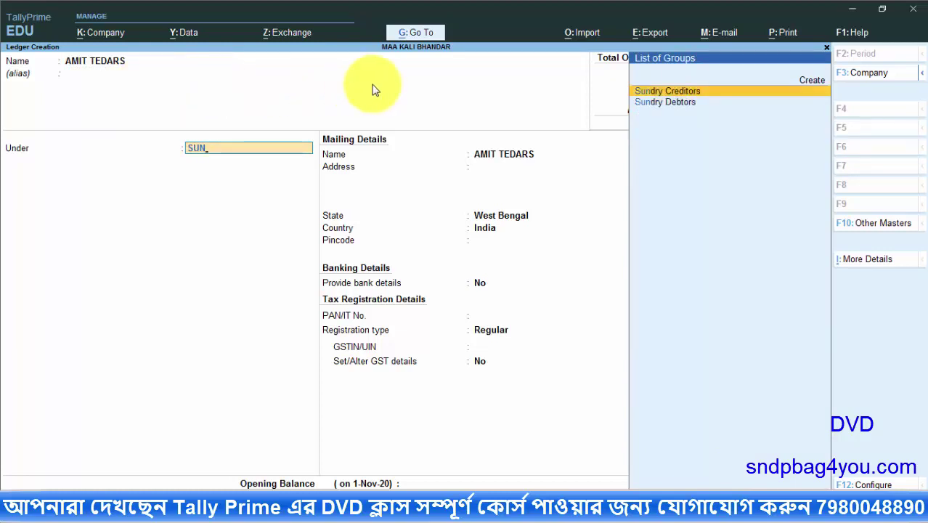
pyautogui.click(124, 64)
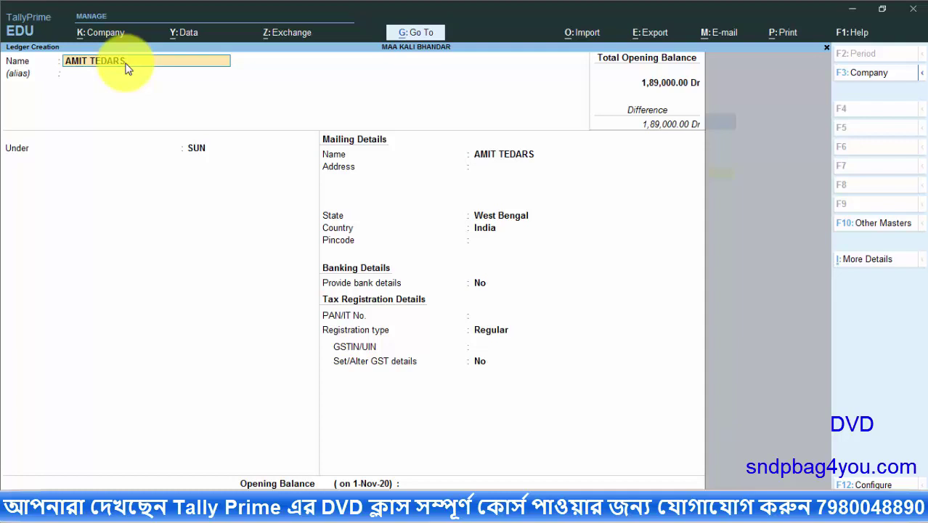
pyautogui.write('SUPP')
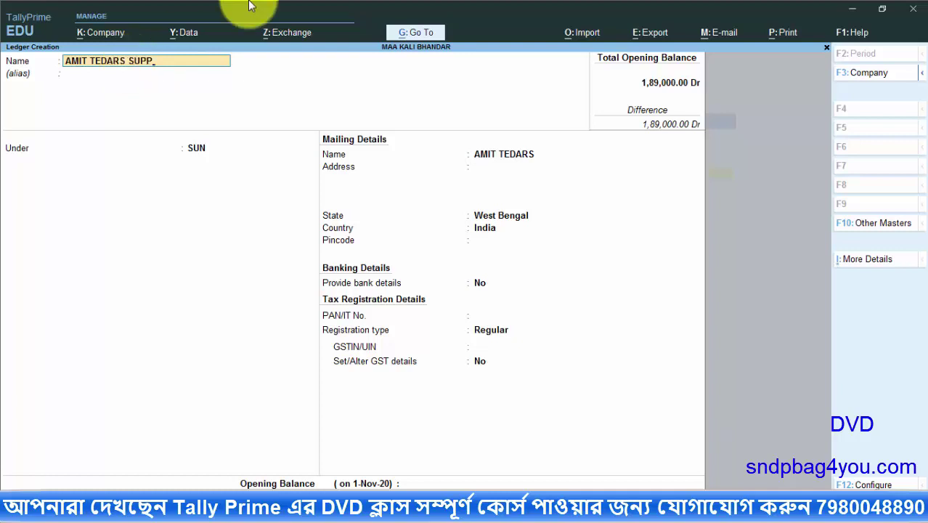
pyautogui.press('Return')
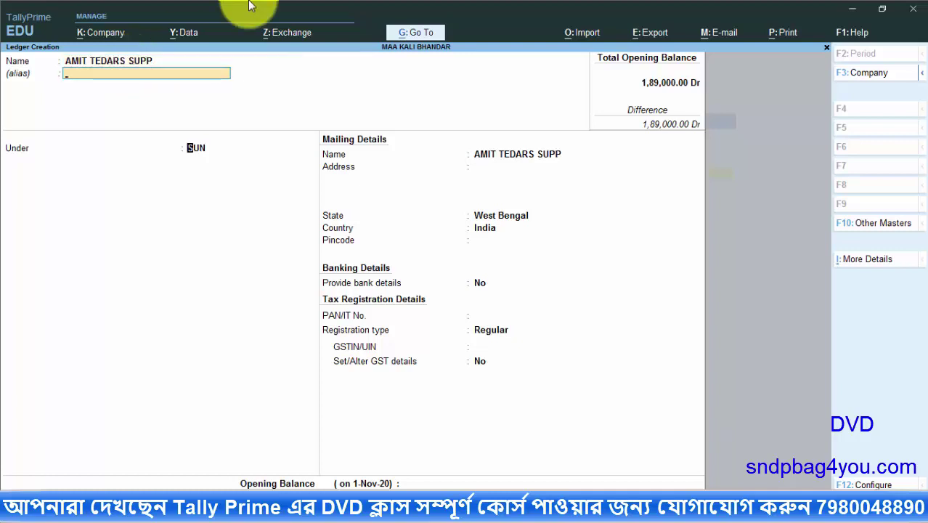
pyautogui.press('Return')
pyautogui.write('S')
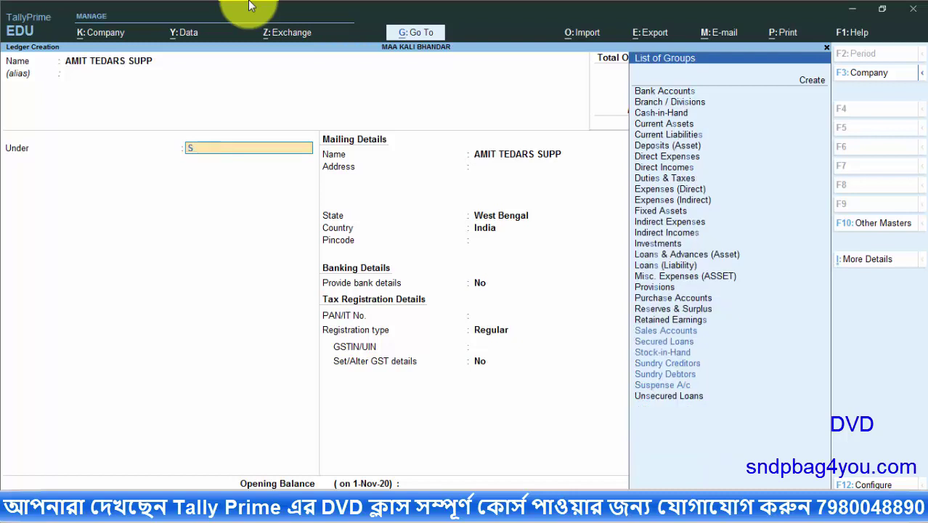
pyautogui.write('u')
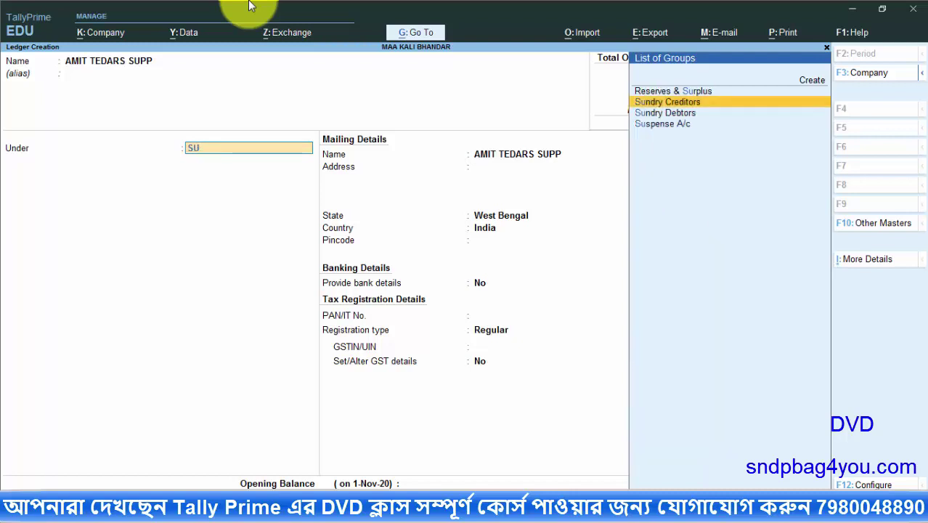
pyautogui.press('Return')
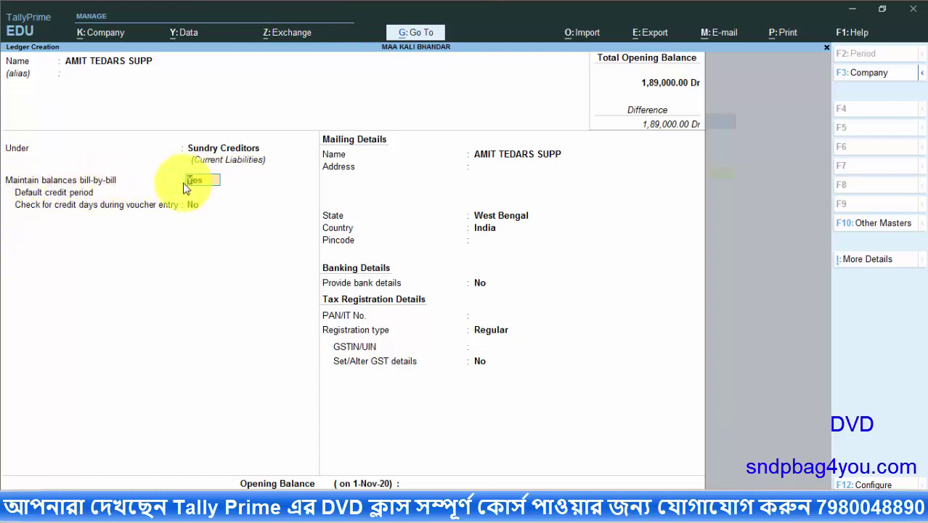
# Enter the supplier's two-line address, keep West Bengal, add the pincode and enable bank details
pyautogui.press('Return')
pyautogui.press('Return')
pyautogui.press('Return')
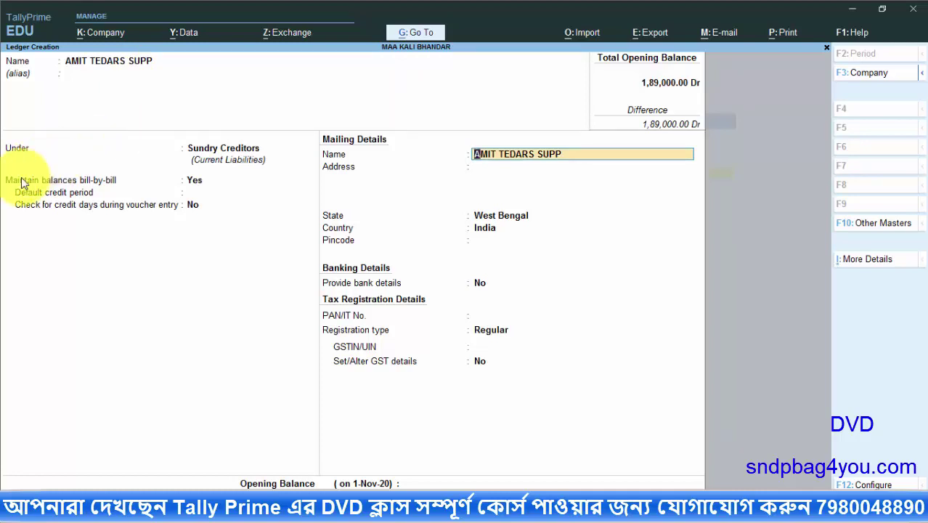
pyautogui.press('Return')
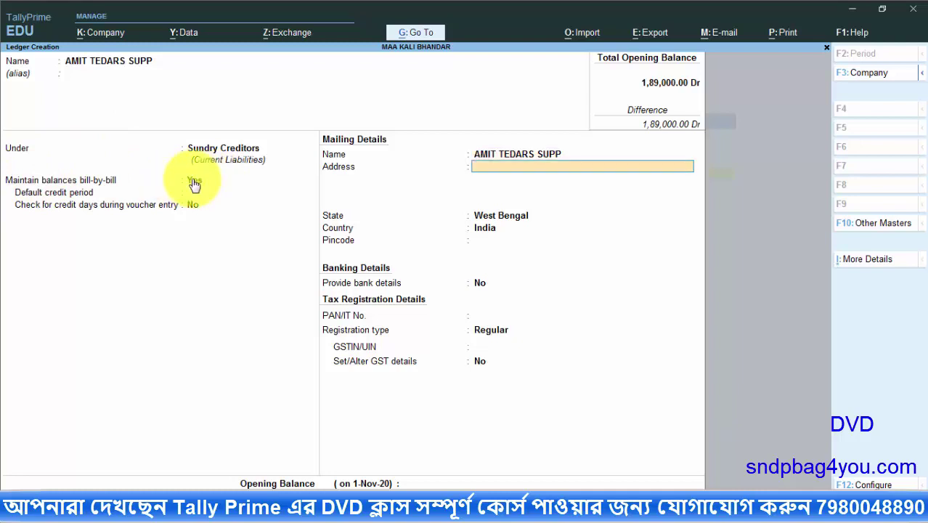
pyautogui.press('Return')
pyautogui.press('BackSpace')
pyautogui.write('BEHALA')
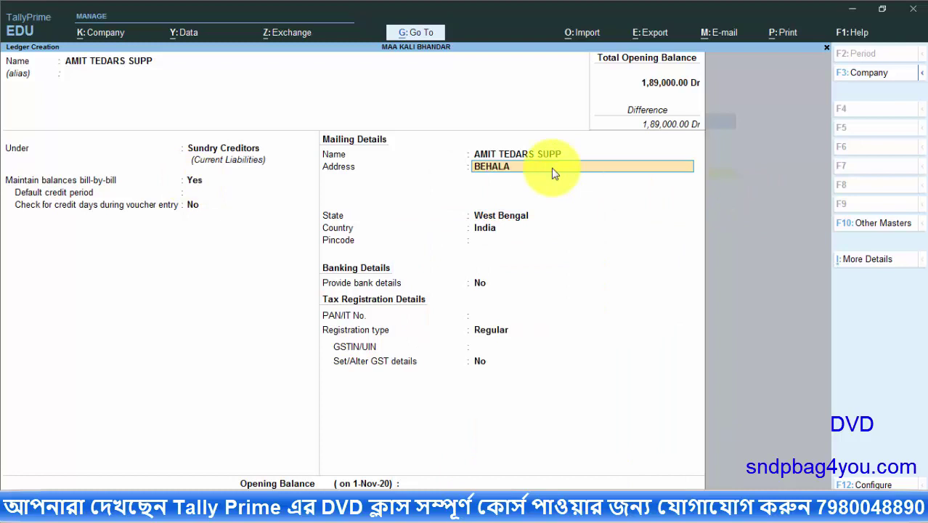
pyautogui.press('Return')
pyautogui.write('KOLKATA')
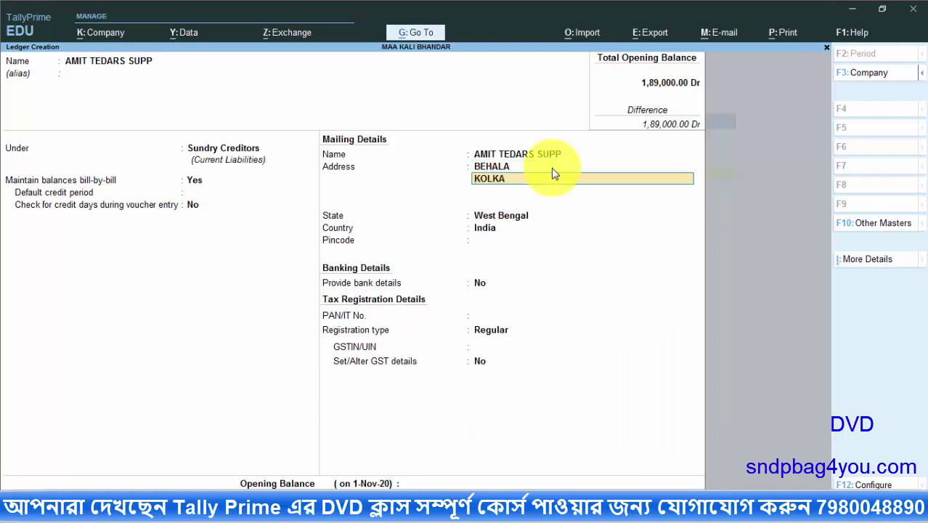
pyautogui.press('Return')
pyautogui.press('Return')
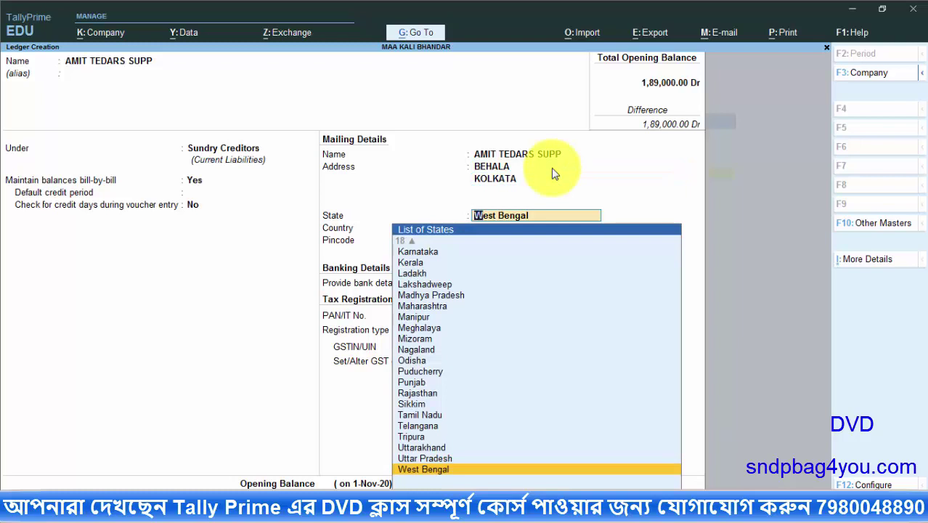
pyautogui.press('Return')
pyautogui.write('743503')
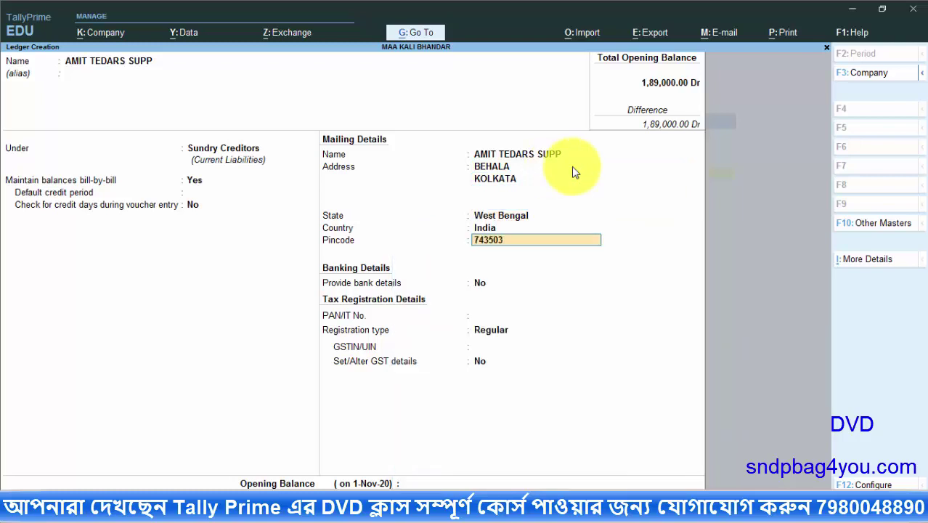
pyautogui.press('Return')
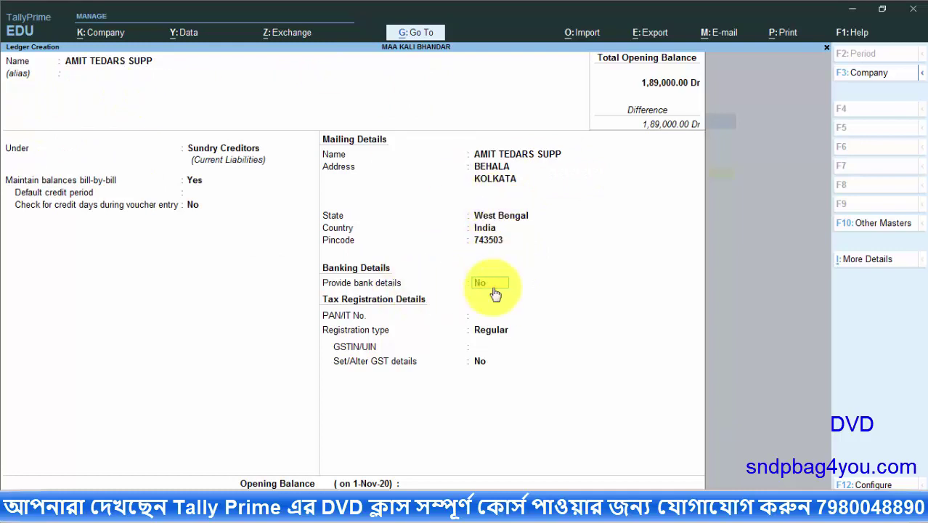
pyautogui.write('Y')
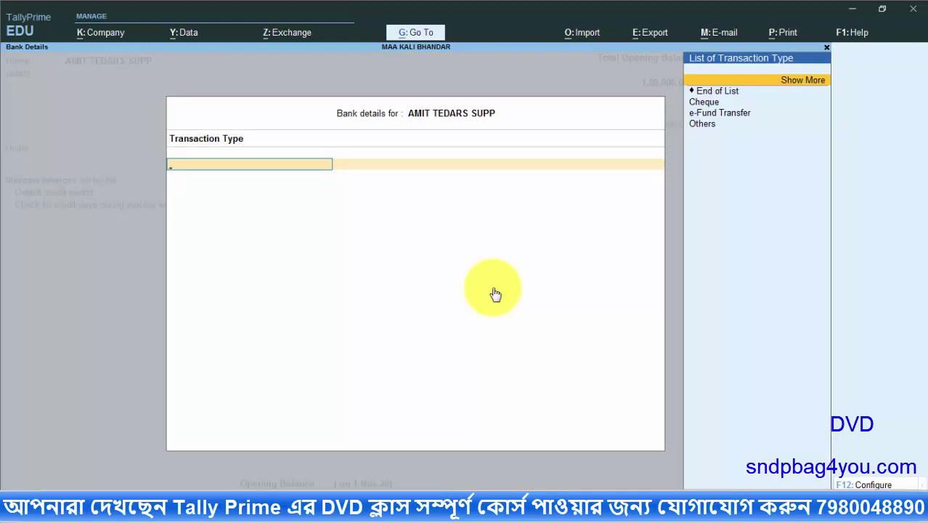
# Set e-Fund Transfer with the account number, IFS code SBN0001535 and new bank STATE BANK OF INDIA
pyautogui.click(715, 115)
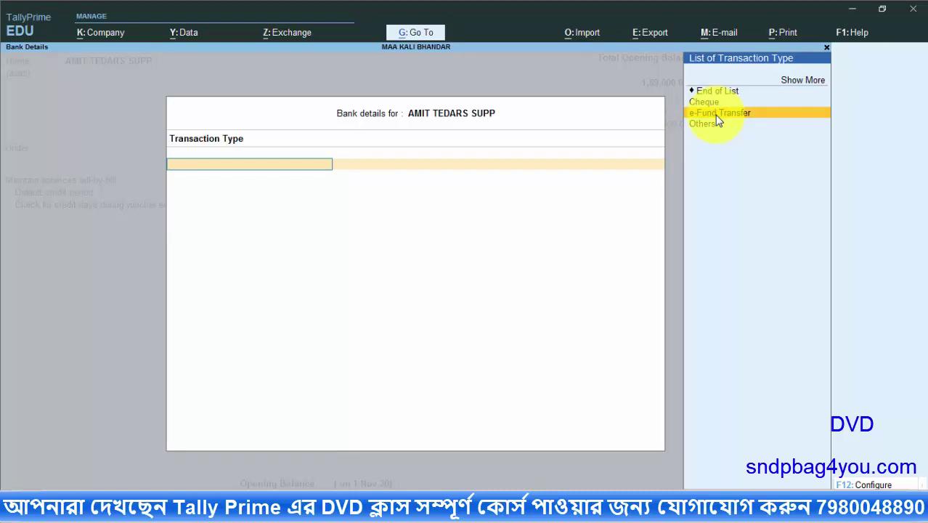
pyautogui.press('Return')
pyautogui.press('Return')
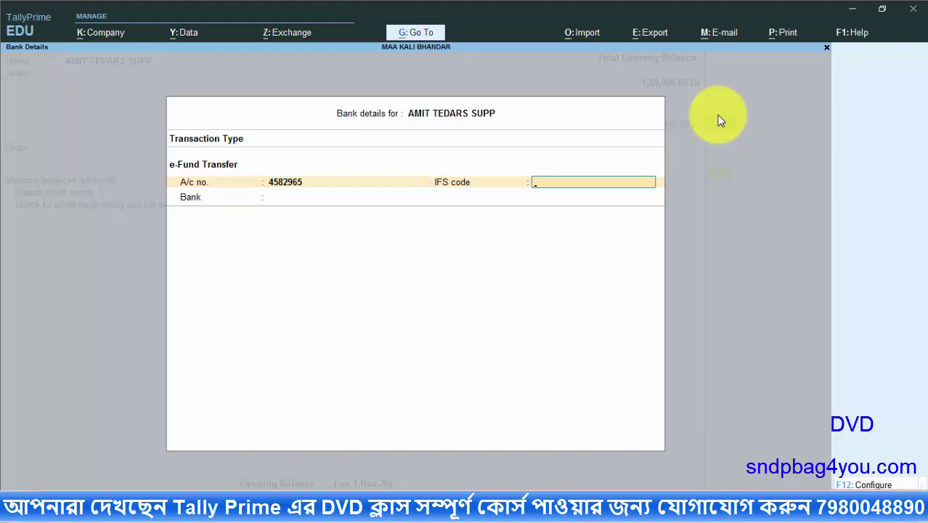
pyautogui.write('SBI')
pyautogui.press('BackSpace')
pyautogui.press('BackSpace')
pyautogui.write('SBN0001535')
pyautogui.press('Return')
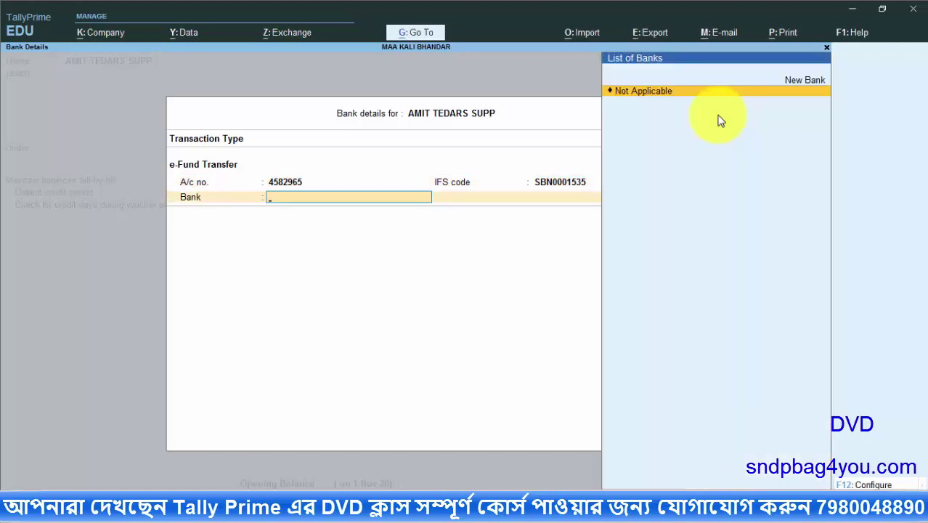
pyautogui.press('Up')
pyautogui.press('Return')
pyautogui.write('STATE BANK')
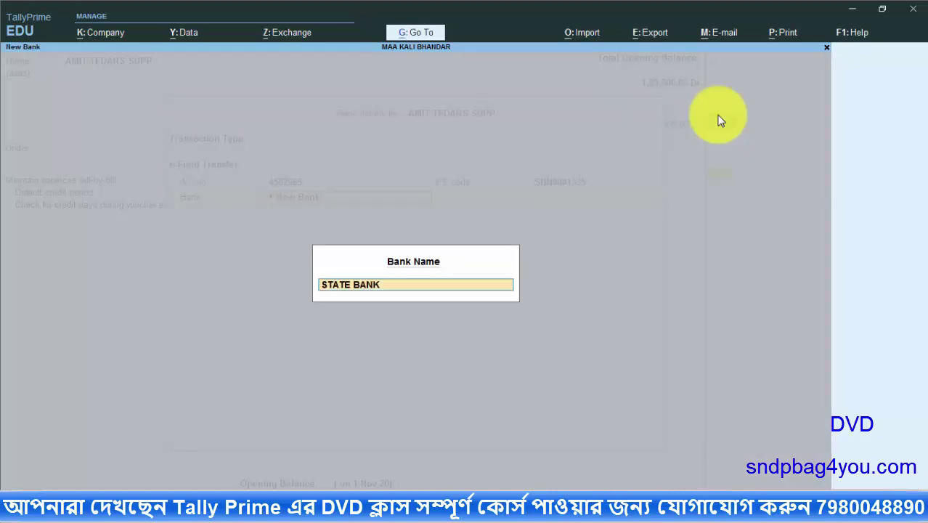
pyautogui.write(' OF INDIA')
pyautogui.press('Return')
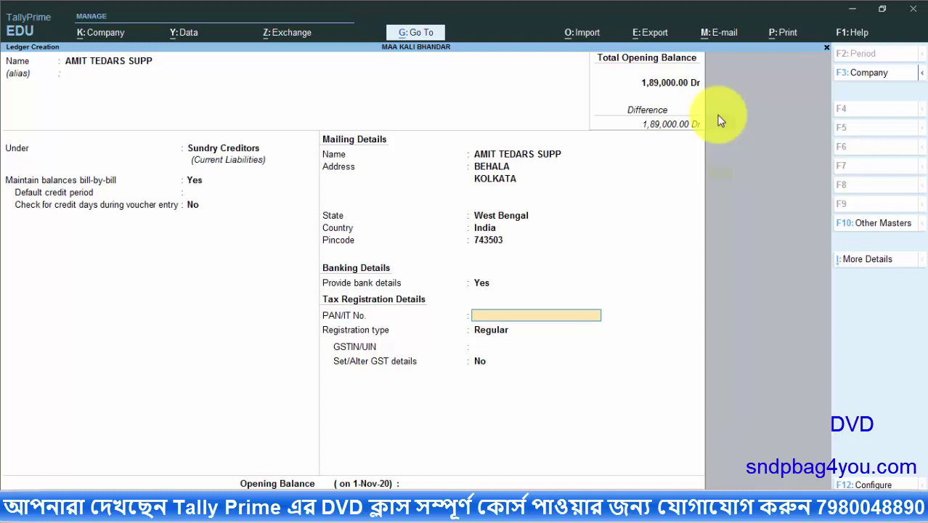
# Leave PAN blank, choose Regular registration, enter the supplier's GSTIN and enable GST details
pyautogui.press('Return')
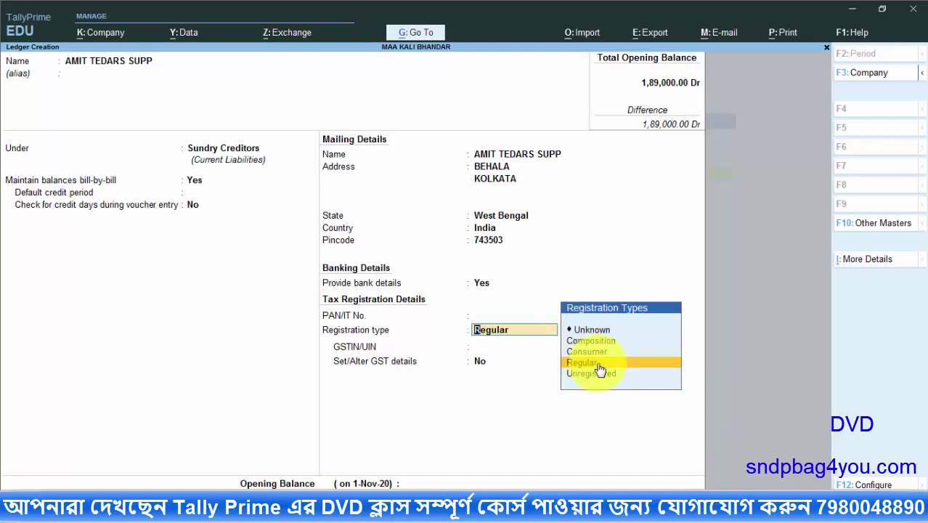
pyautogui.click(598, 363)
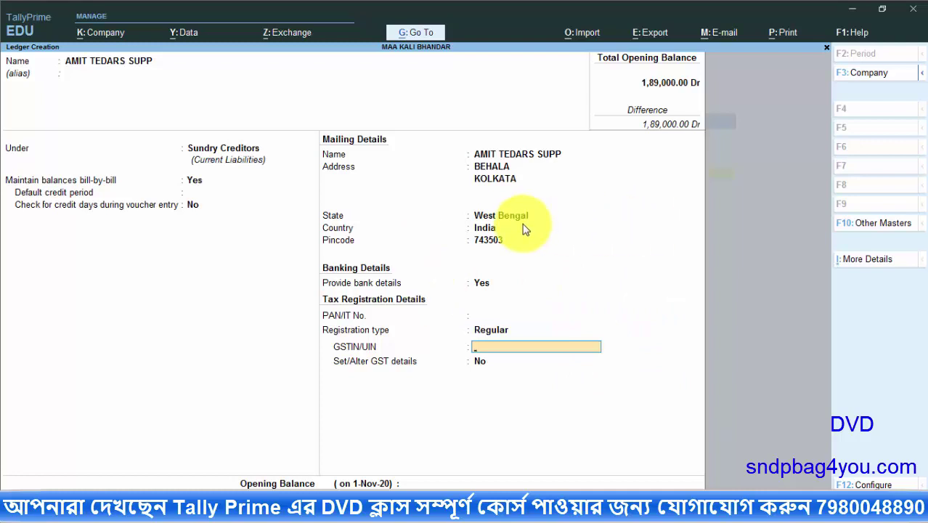
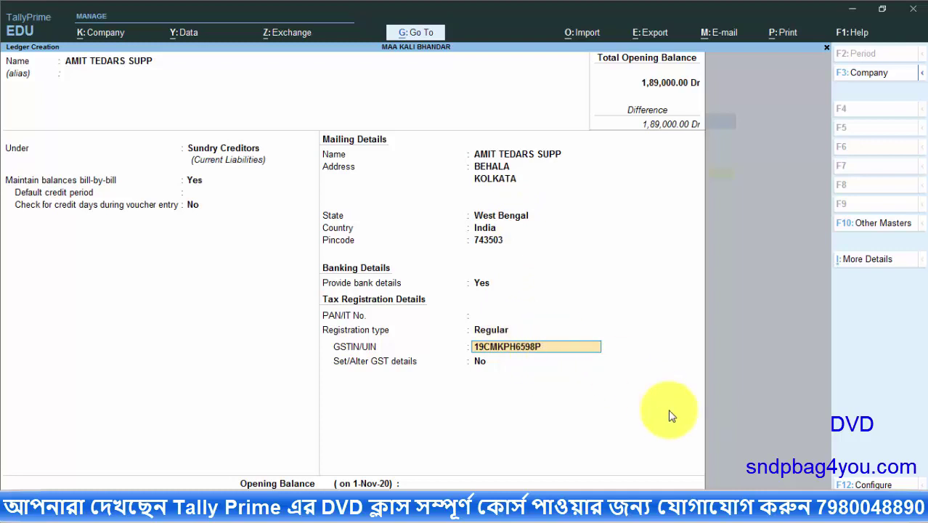
pyautogui.press('Return')
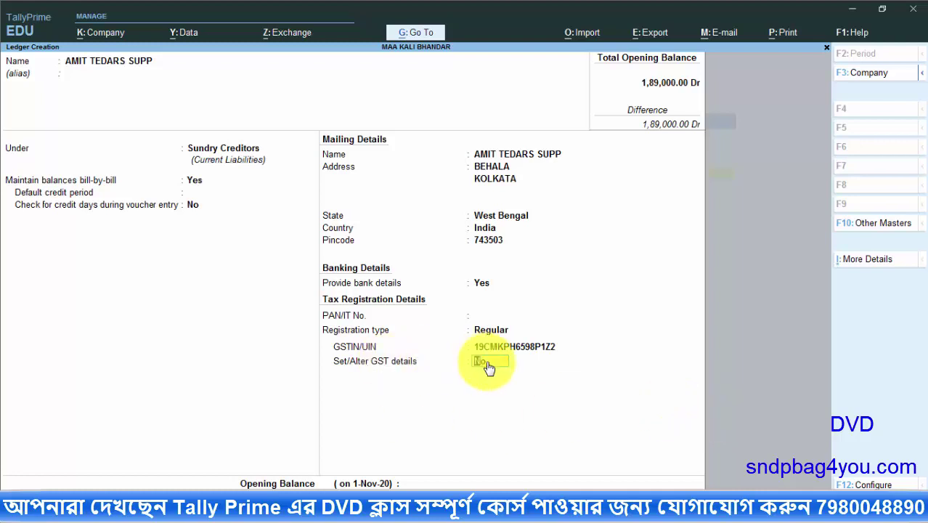
pyautogui.press('y')
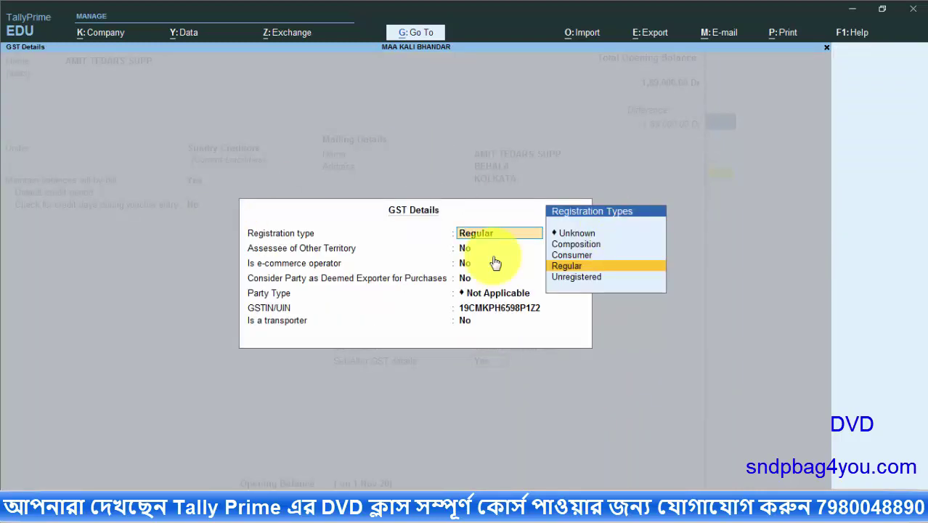
# Accept the GST details with Regular registration, e-commerce operator and transporter left as No
pyautogui.press('Return')
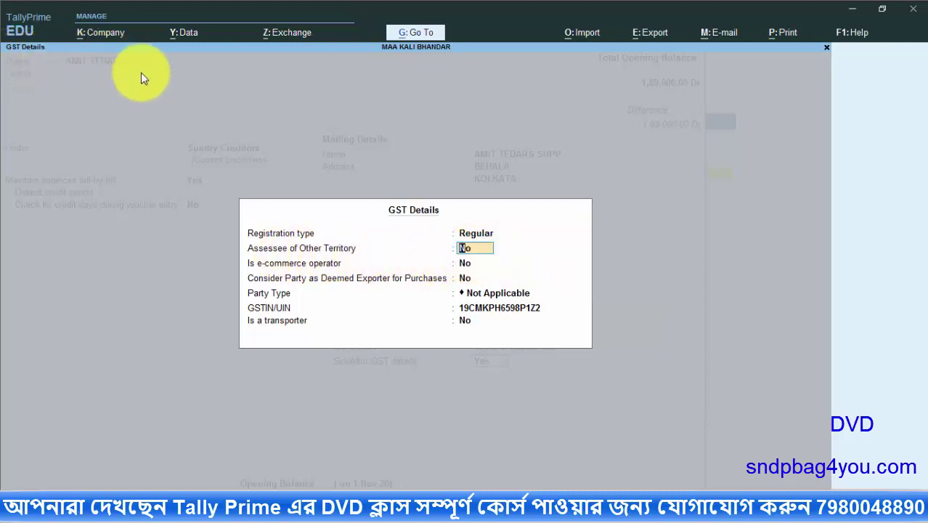
pyautogui.click(468, 260)
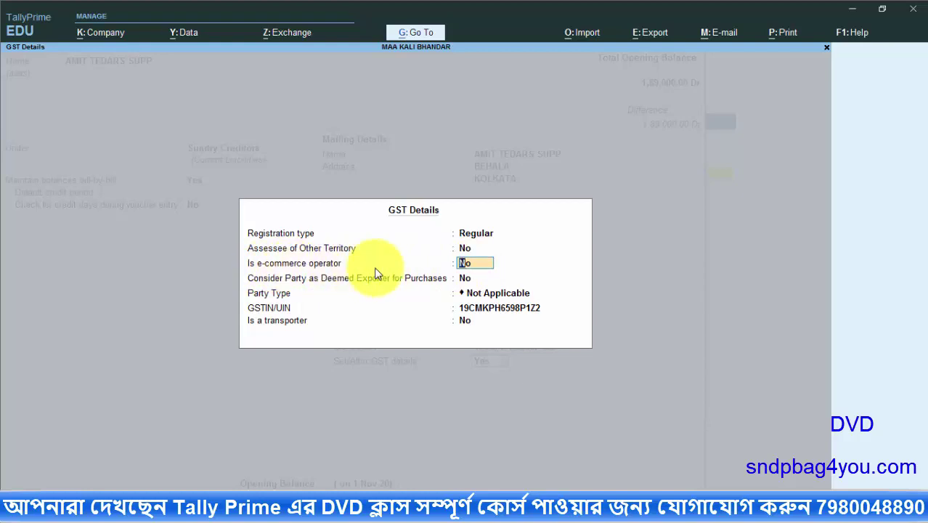
pyautogui.press('Return')
pyautogui.press('Return')
pyautogui.press('Return')
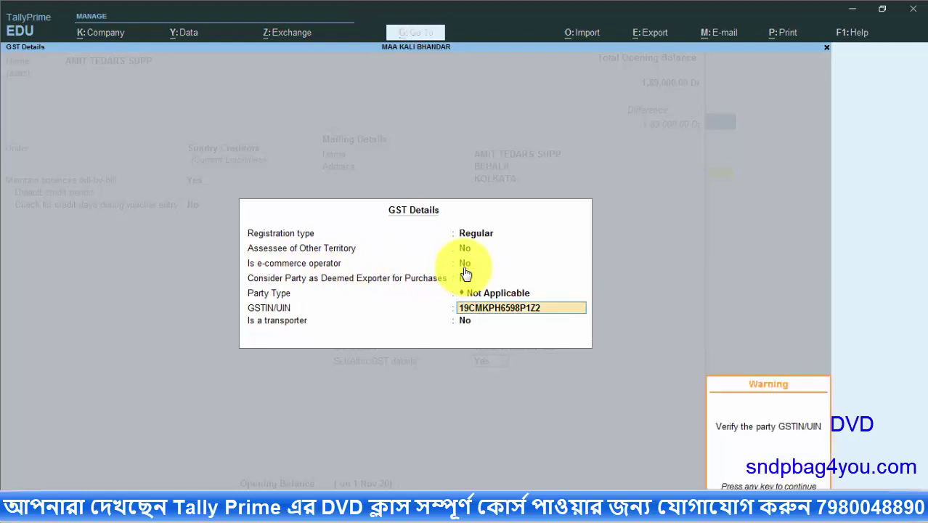
pyautogui.press('Return')
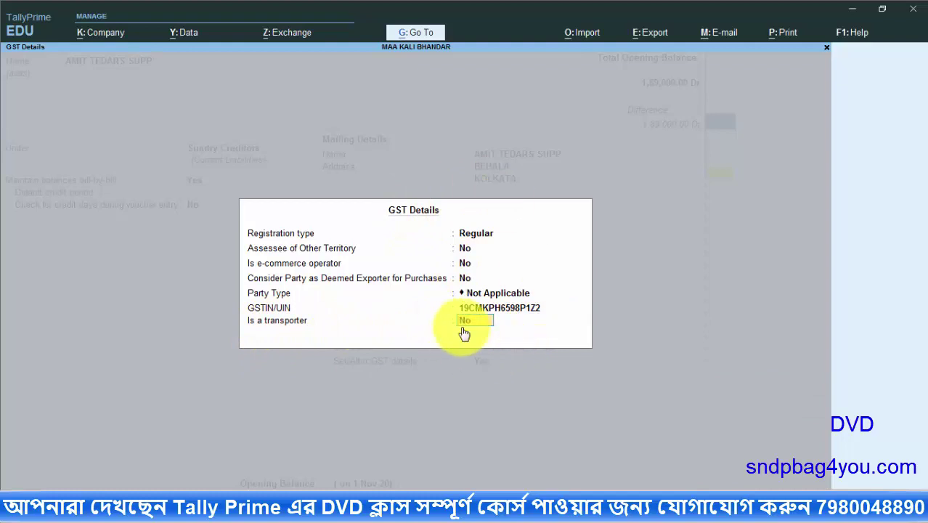
pyautogui.press('Return')
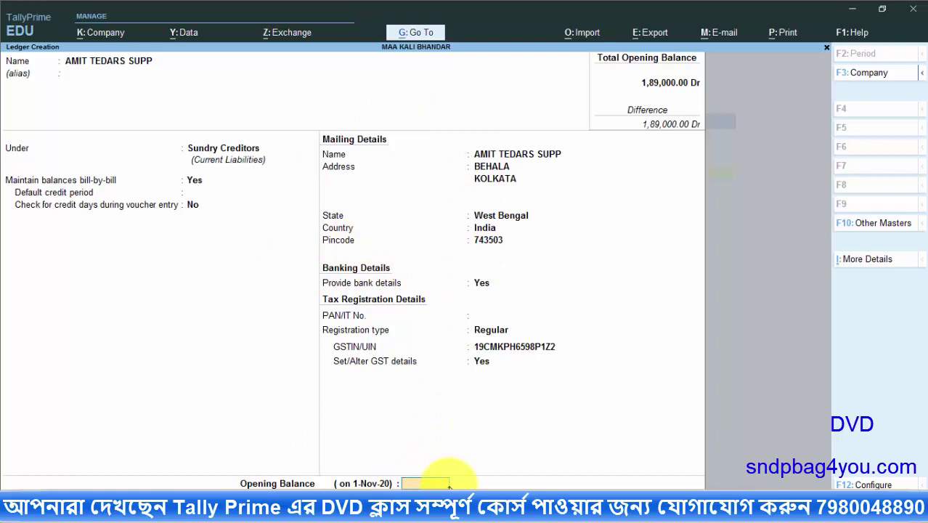
# Save the AMIT TEDARS SUPP ledger without an opening balance and copy 'Orion computer (sup)' from Word
pyautogui.press('Return')
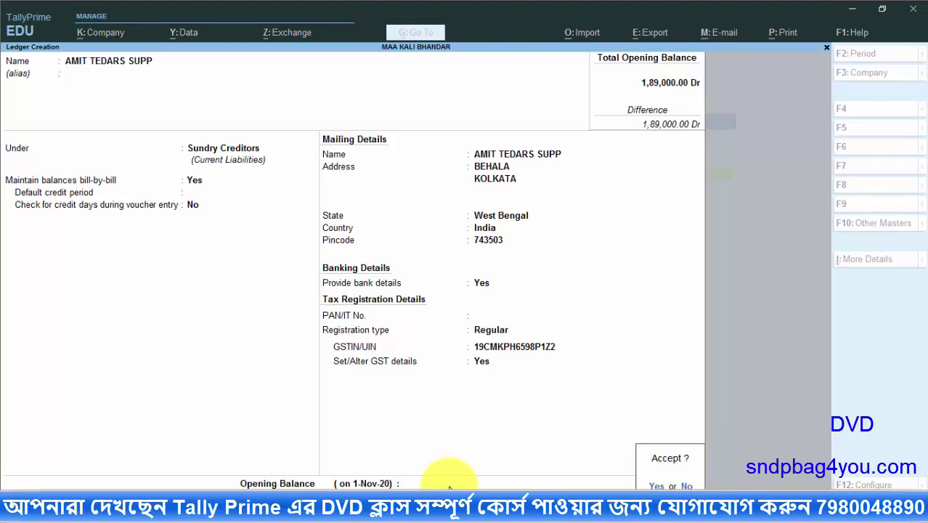
pyautogui.press('Return')
pyautogui.hotkey('alt', 'Tab')
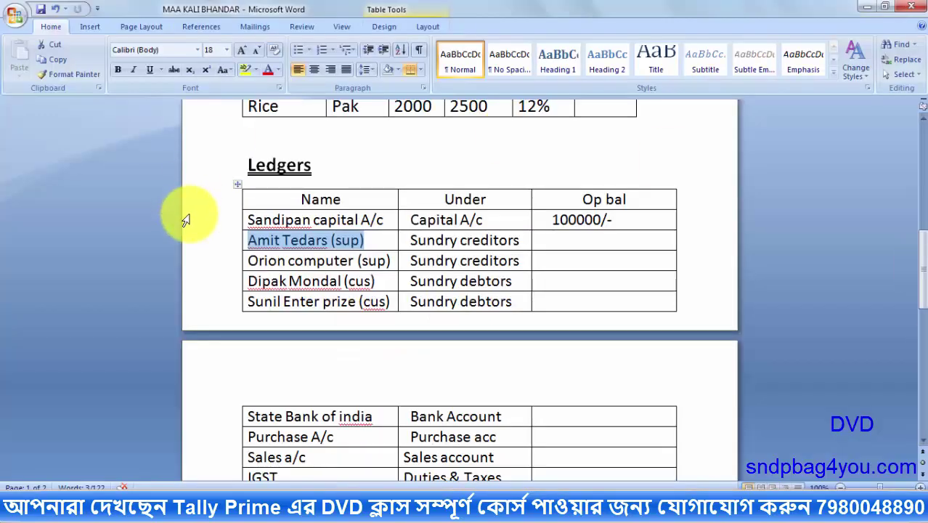
pyautogui.click(249, 260)
pyautogui.moveTo(249, 260); pyautogui.dragTo(392, 256)
pyautogui.rightClick(332, 254)
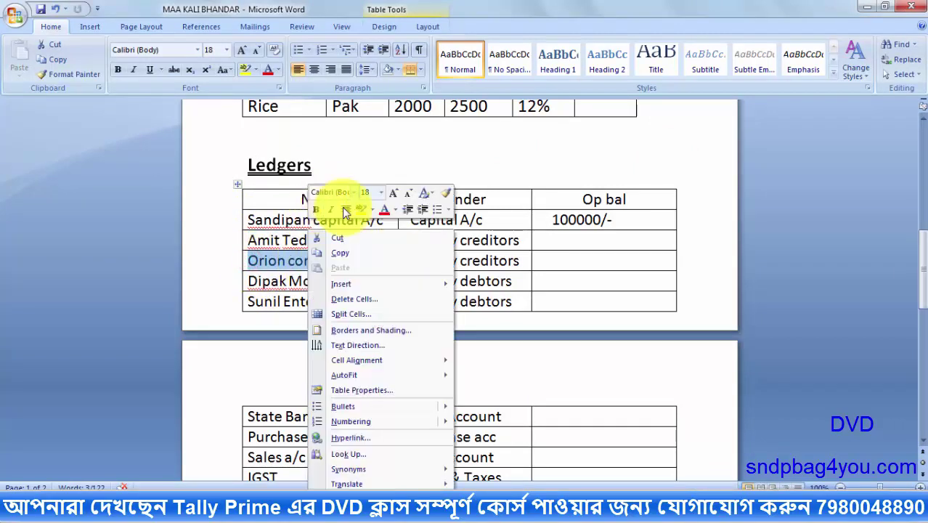
pyautogui.click(339, 253)
# Paste 'Orion computer (sup)' as the new ledger name, keeping it under Sundry Creditors
pyautogui.hotkey('alt', 'Tab')
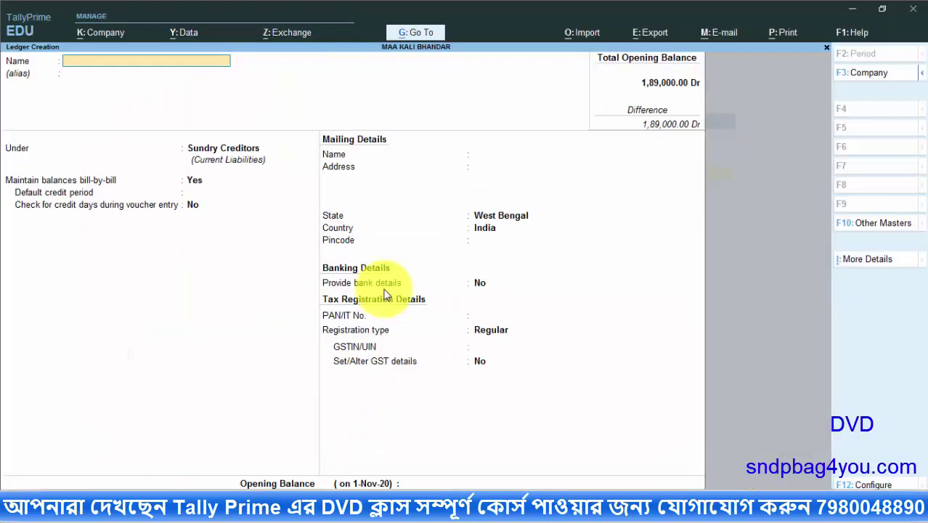
pyautogui.press('ctrl')
pyautogui.hotkey('ctrl', 'v')
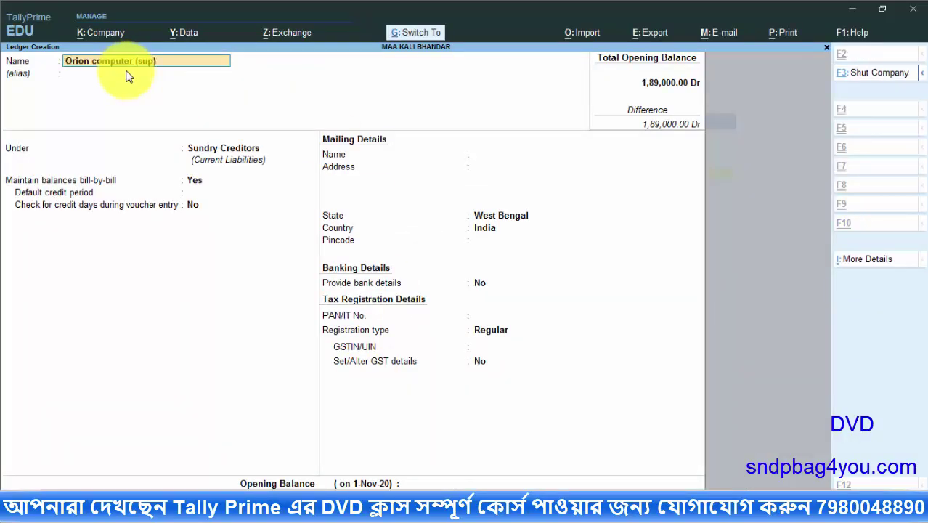
pyautogui.press('Return')
pyautogui.press('Return')
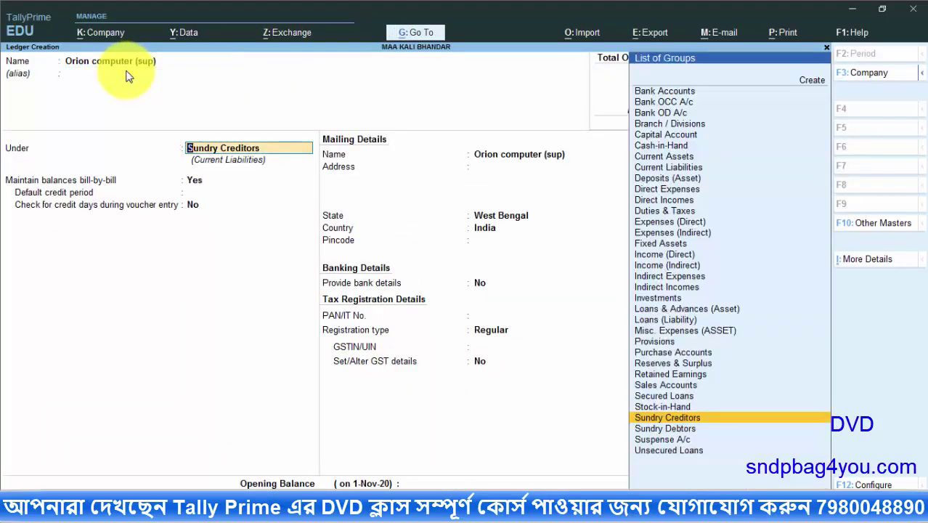
pyautogui.press('Return')
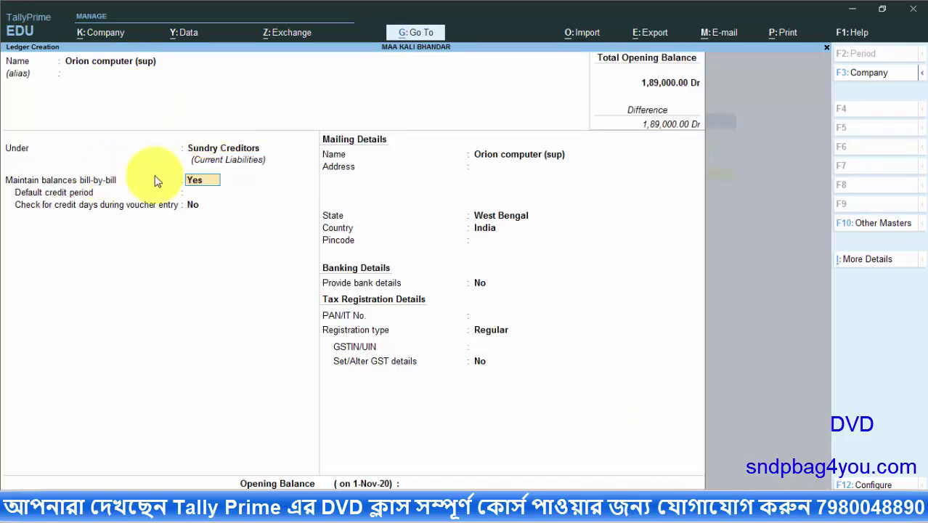
pyautogui.press('Return')
pyautogui.press('Return')
pyautogui.press('Return')
# Enter the supplier's mailing address, set the state to Odisha, and fill in the pincode
pyautogui.press('Return')
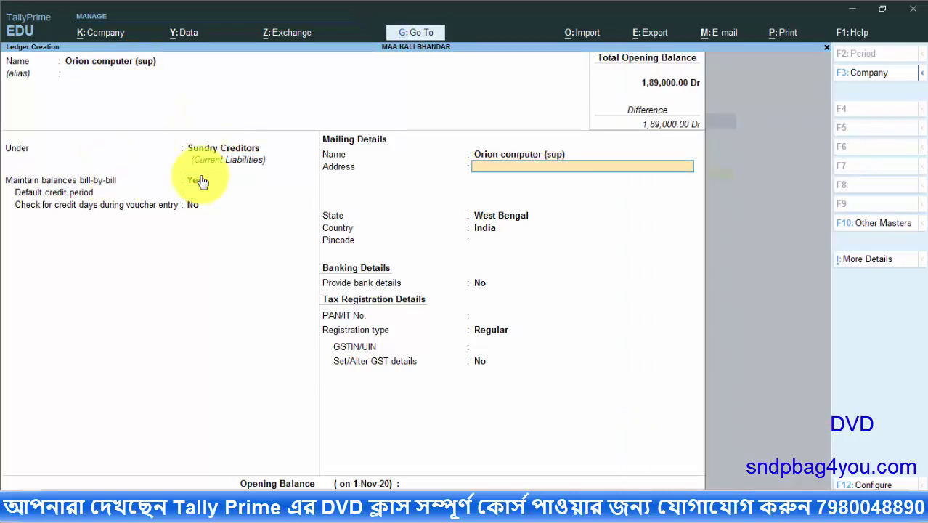
pyautogui.write('MATALA')
pyautogui.press('Return')
pyautogui.press('Return')
pyautogui.press('Return')
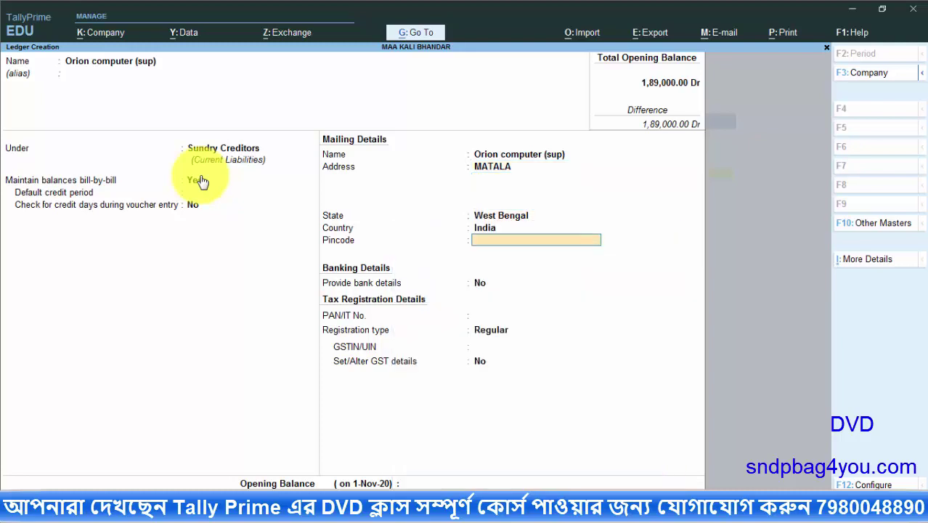
pyautogui.press('BackSpace')
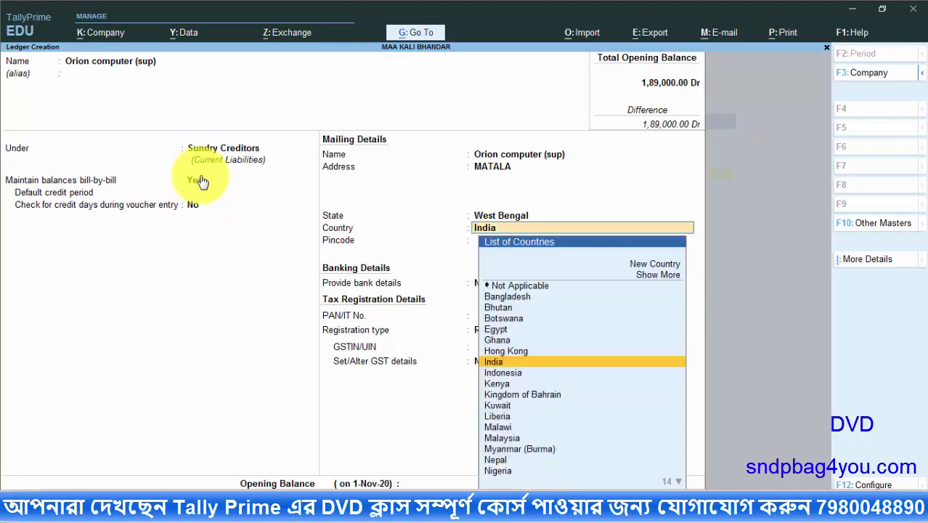
pyautogui.press('BackSpace')
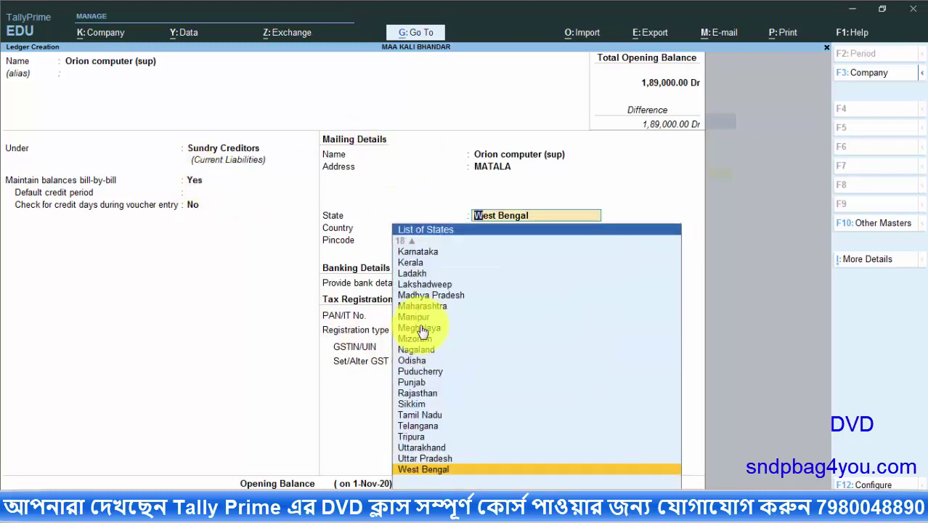
pyautogui.click(430, 359)
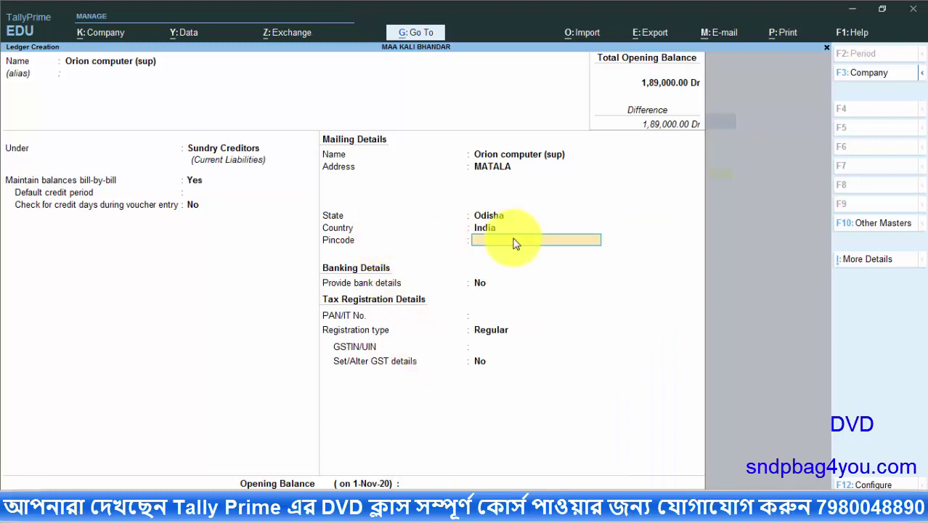
pyautogui.write('569852')
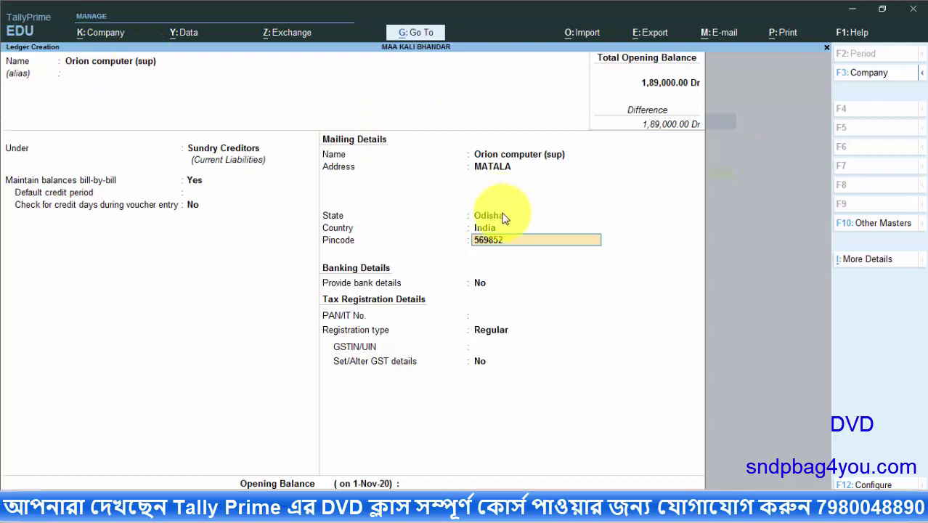
pyautogui.press('Return')
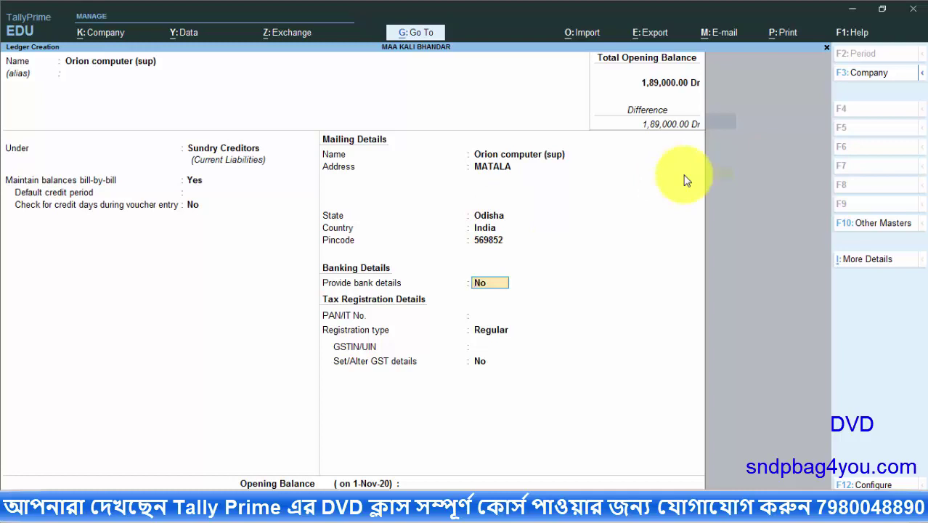
# Leave bank details off and set the GST registration type to Regular
pyautogui.press('Return')
pyautogui.press('Up')
pyautogui.press('Return')
pyautogui.press('Return')
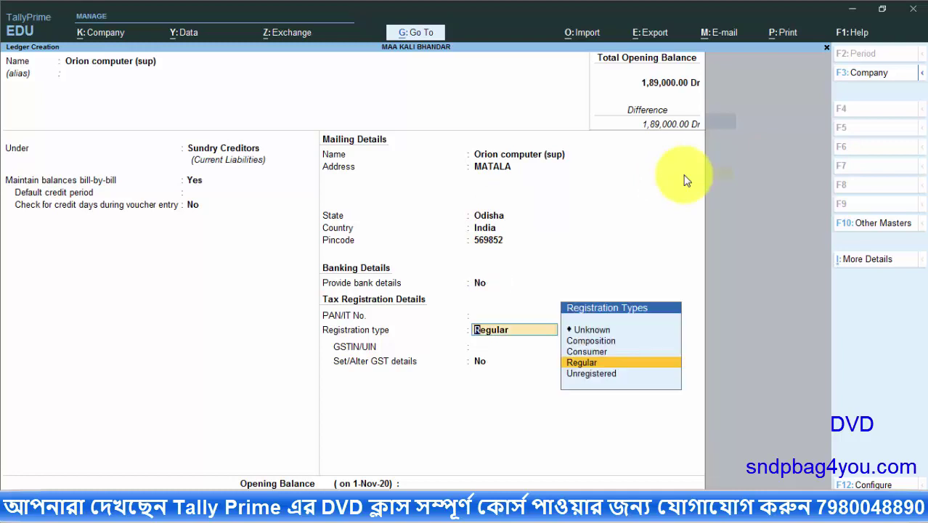
pyautogui.press('Return')
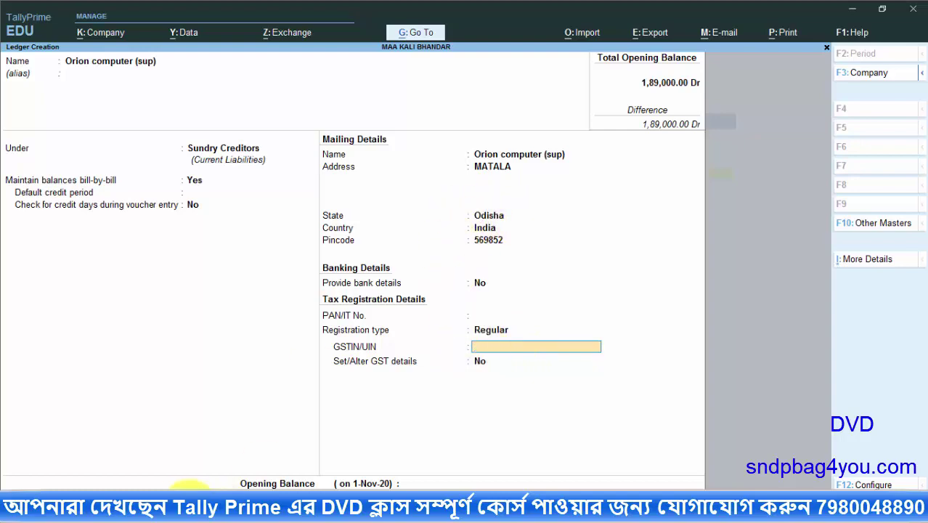
pyautogui.click(210, 508)
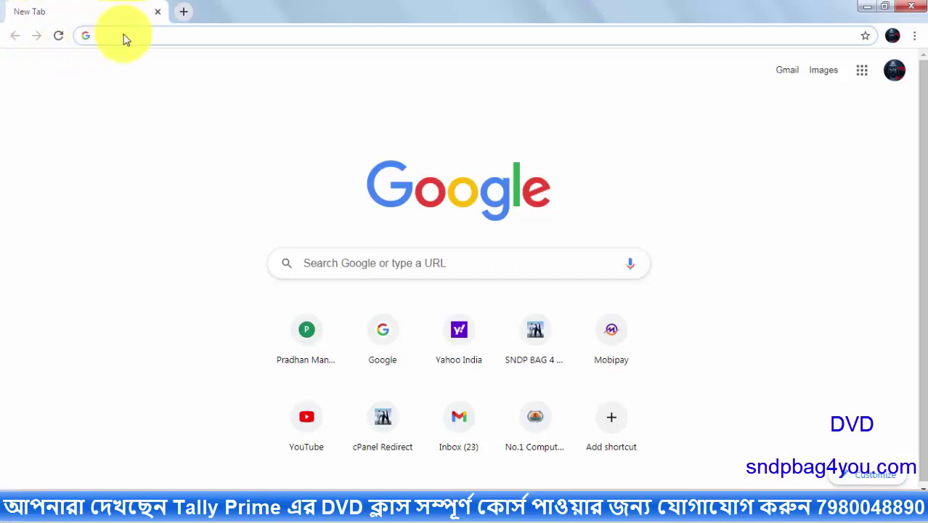
# Go to sndpbag4you.com and open the Tally Prime GST number setup guide
pyautogui.write('sndpbag4you.com')
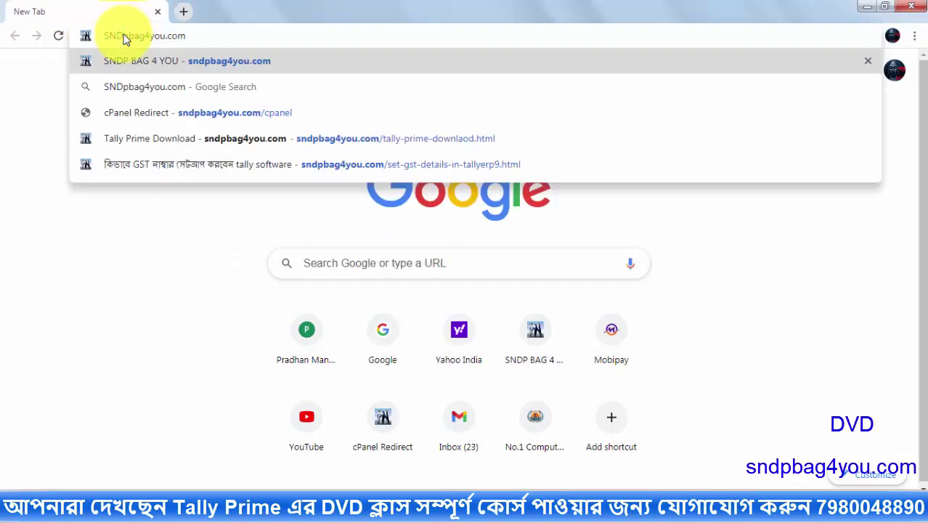
pyautogui.press('Return')
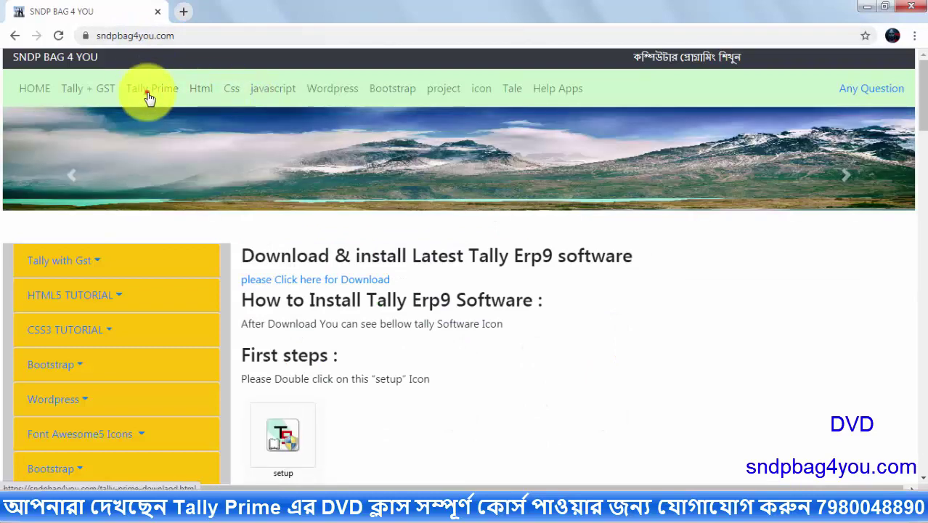
pyautogui.click(147, 96)
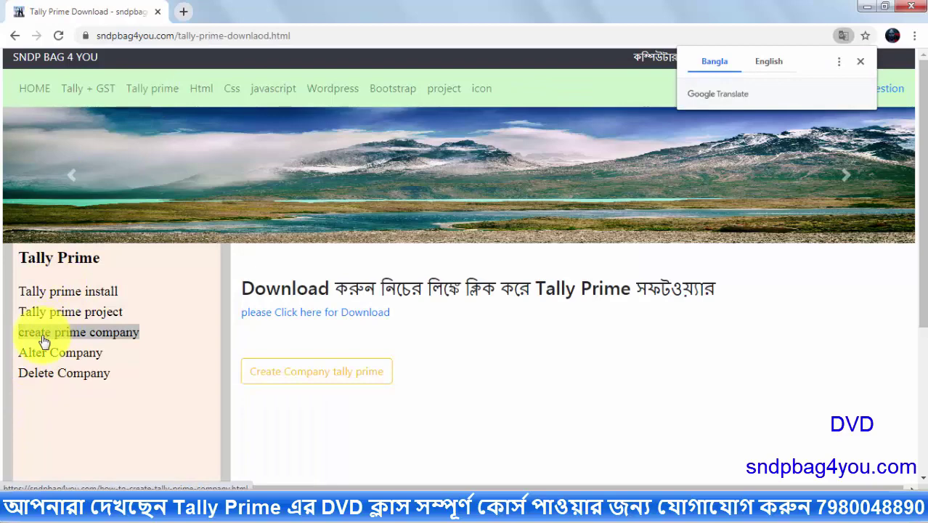
pyautogui.click(71, 333)
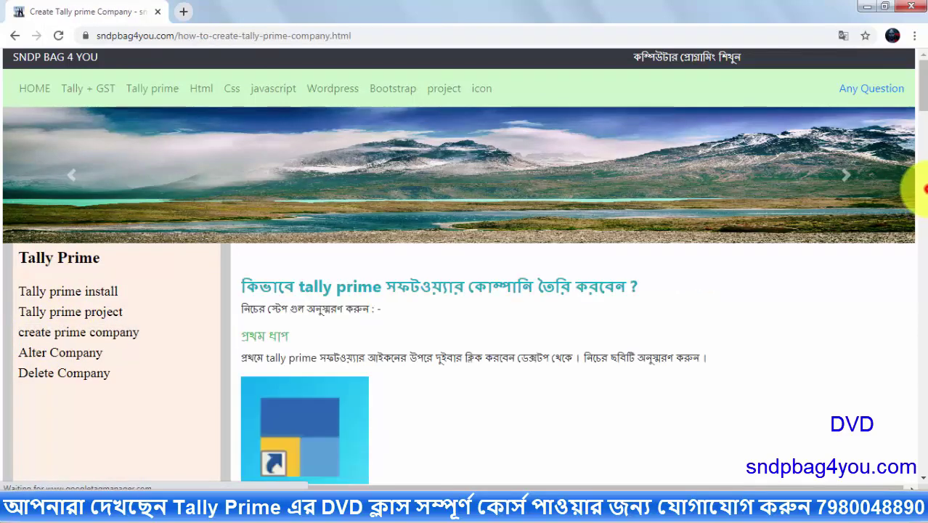
pyautogui.scroll(-10, 922, 187)
pyautogui.moveTo(924, 179); pyautogui.dragTo(924, 398)
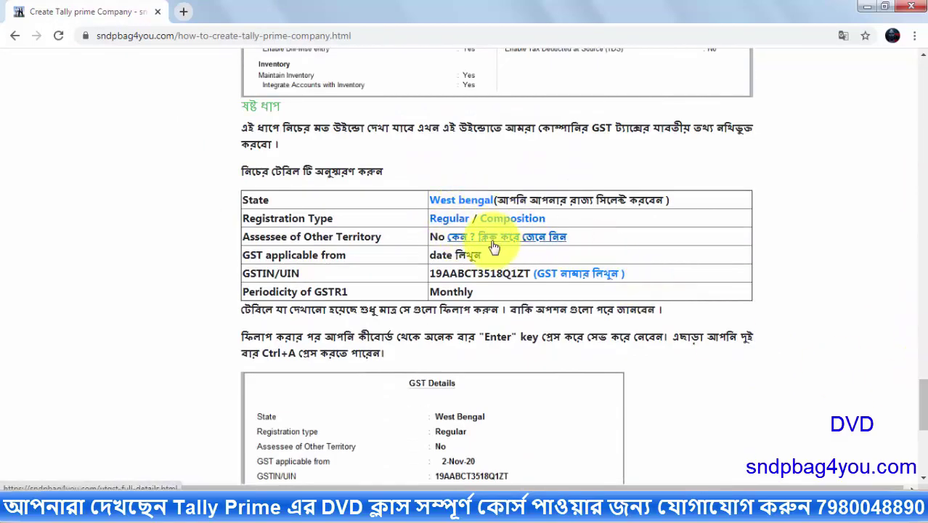
pyautogui.click(591, 279)
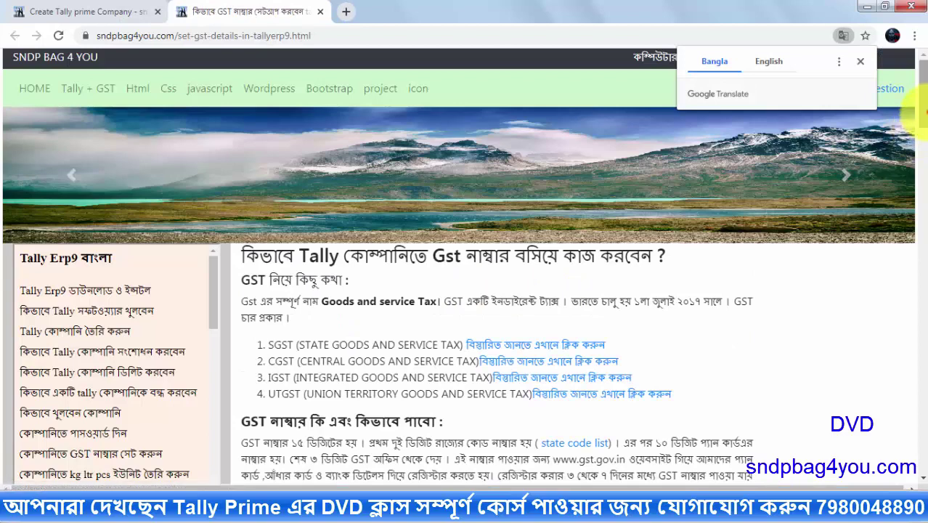
# Find Odisha's state code 21 in the GST state code list and check the GSTIN format
pyautogui.scroll(-3, 919, 108)
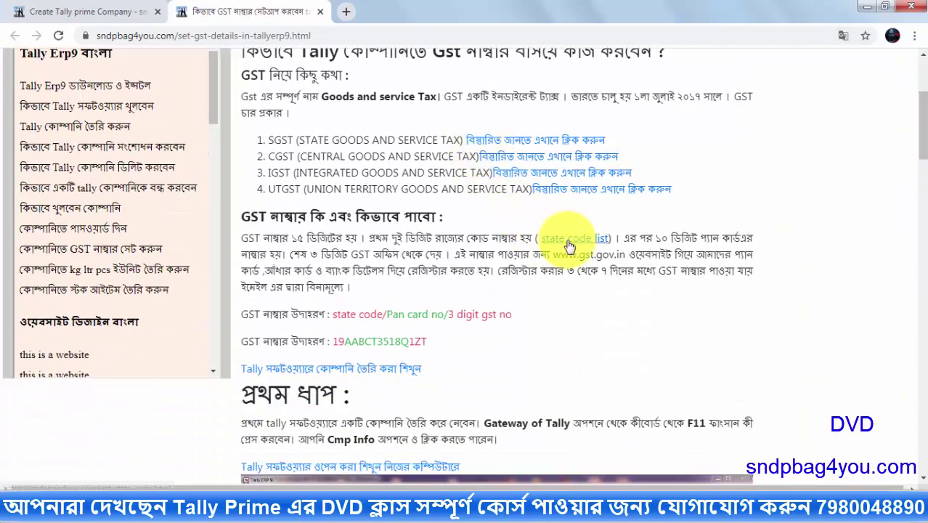
pyautogui.click(570, 241)
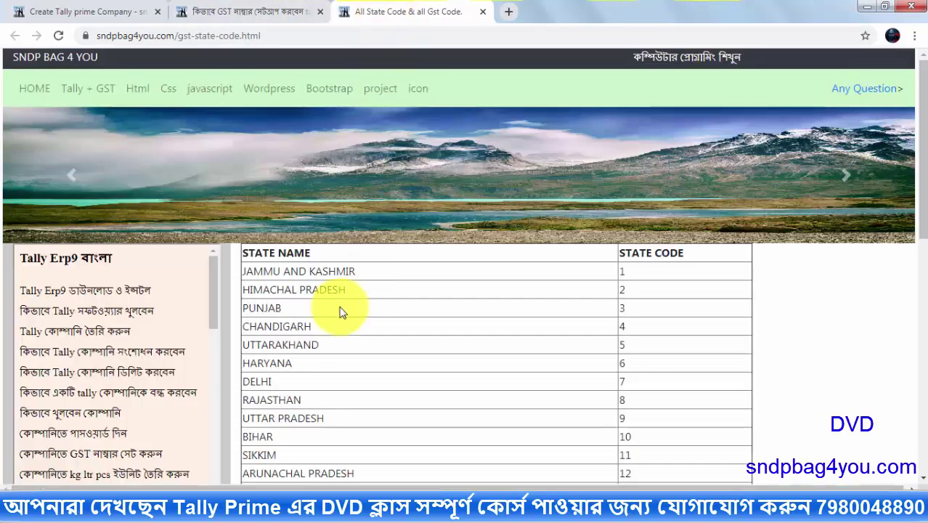
pyautogui.scroll(-1, 919, 267)
pyautogui.scroll(-5, 922, 268)
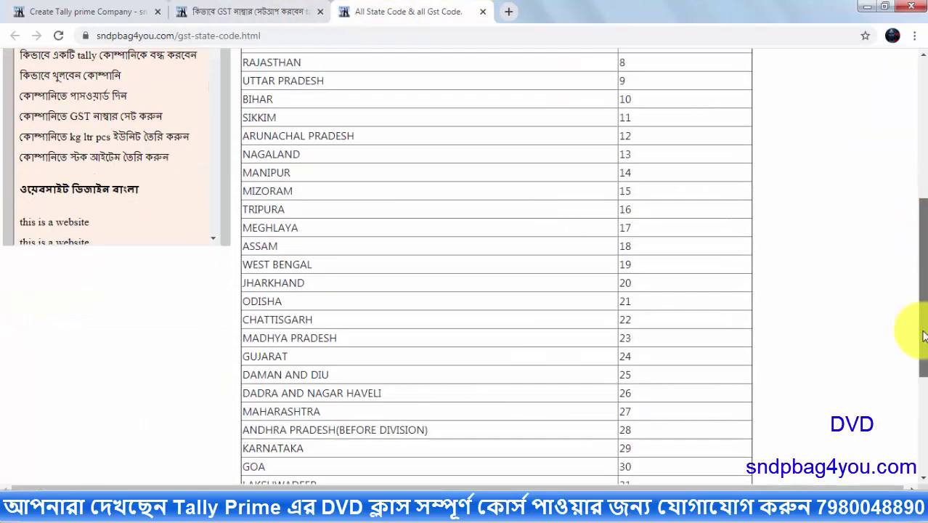
pyautogui.click(630, 300)
pyautogui.click(629, 301)
pyautogui.click(247, 11)
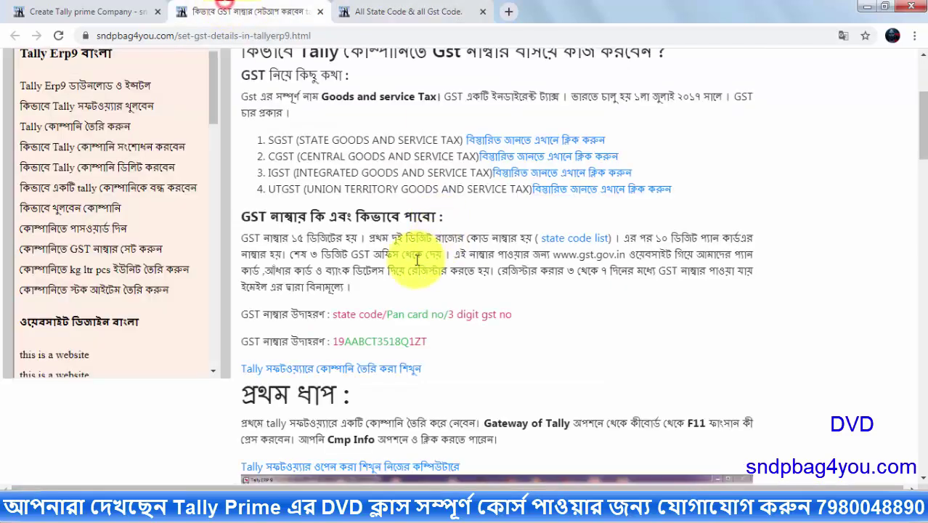
pyautogui.moveTo(333, 315); pyautogui.dragTo(534, 315)
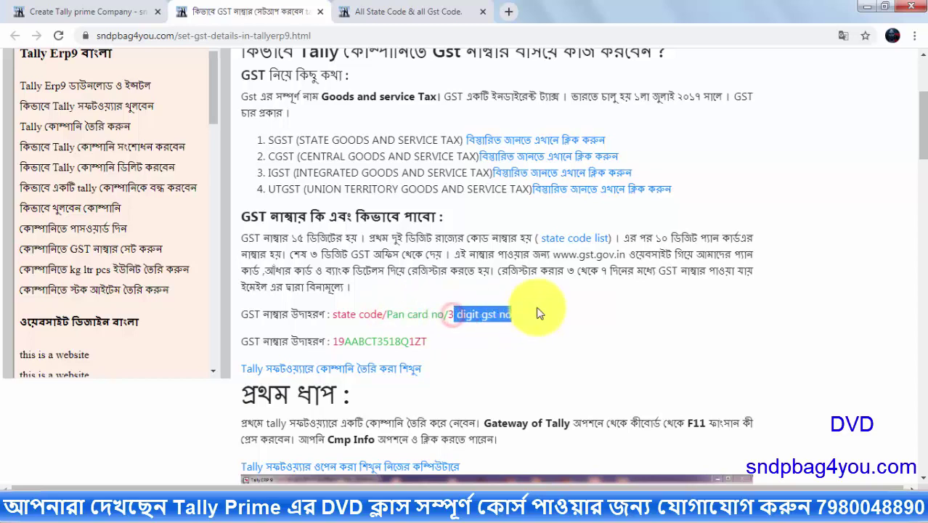
pyautogui.click(261, 487)
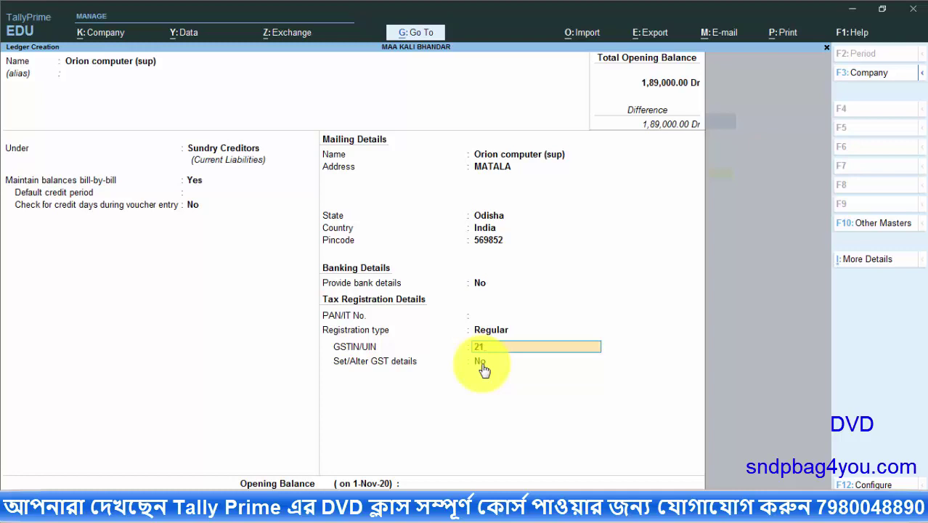
# Enter the supplier's GSTIN and save the Orion computer (sup) ledger with GST details unset
pyautogui.write('JDKKL4598P1Z1')
pyautogui.press('Return')
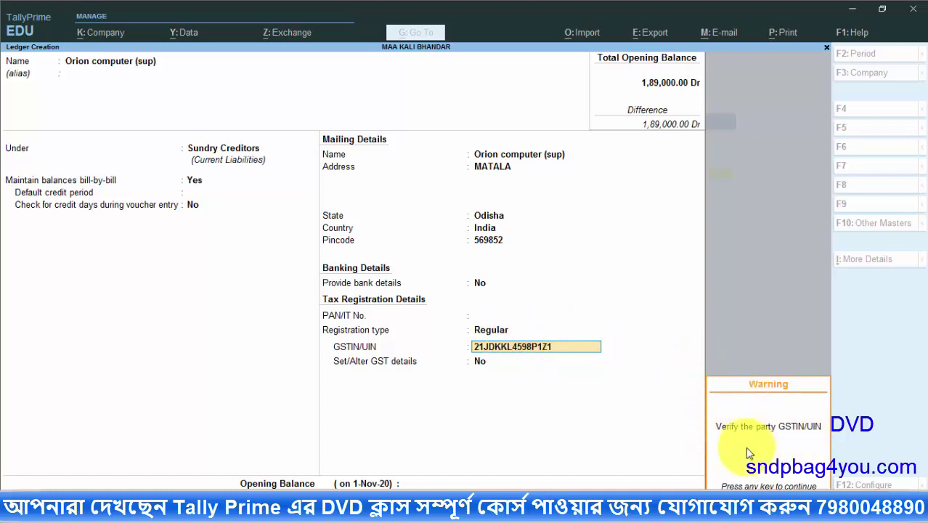
pyautogui.press('Return')
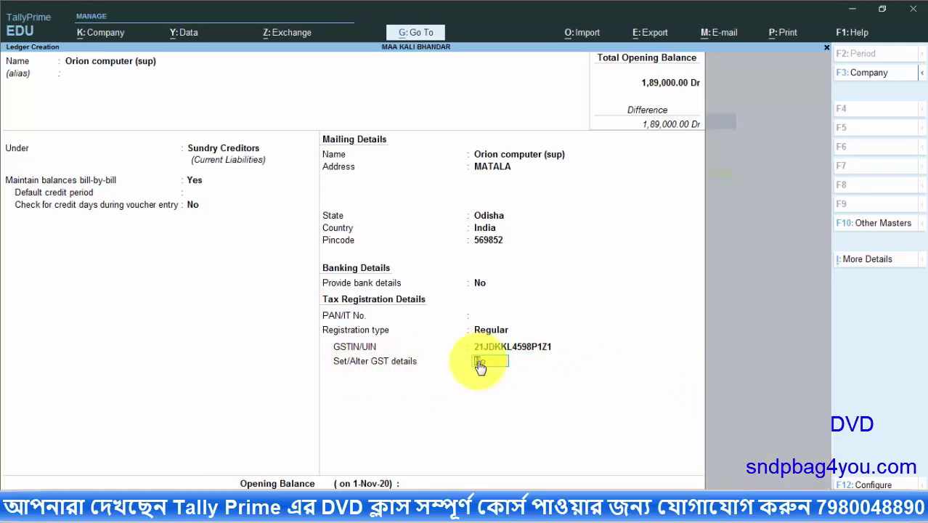
pyautogui.press('Return')
pyautogui.press('Return')
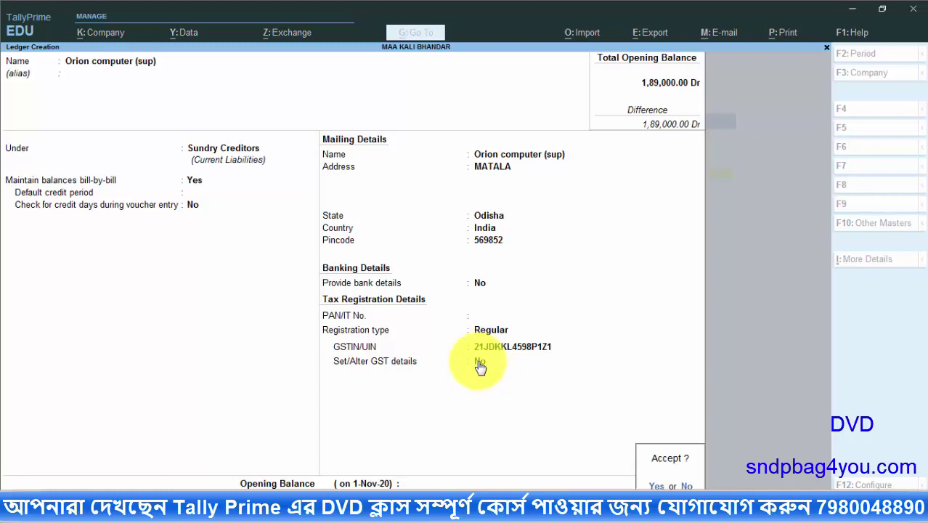
pyautogui.press('Return')
pyautogui.hotkey('alt', 'Tab')
# Copy the first customer's name from the Word ledgers table
pyautogui.click(334, 297)
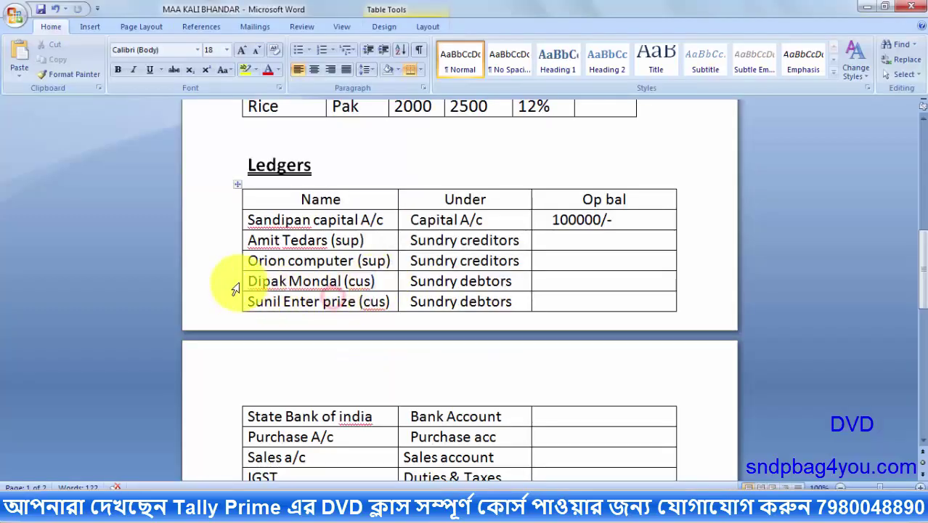
pyautogui.moveTo(245, 280); pyautogui.dragTo(357, 285)
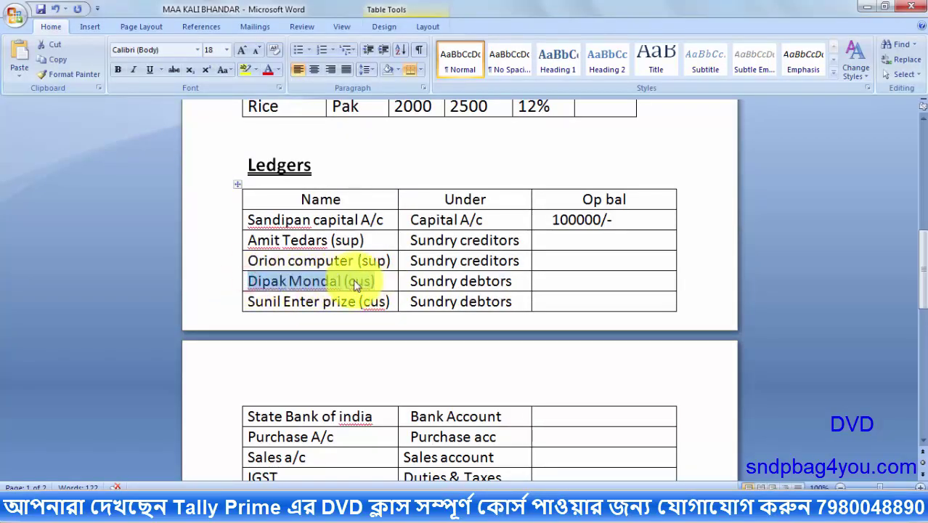
pyautogui.rightClick(358, 286)
pyautogui.click(394, 41)
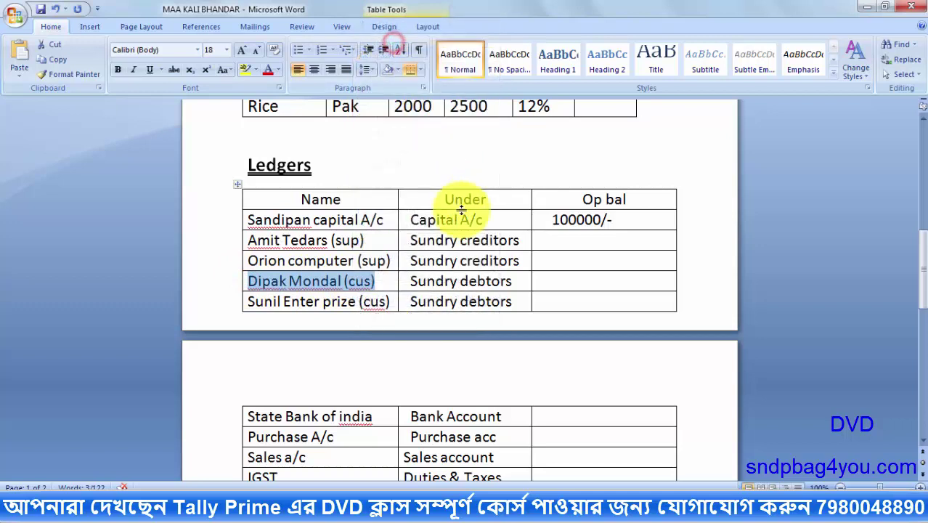
pyautogui.moveTo(410, 281); pyautogui.dragTo(499, 283)
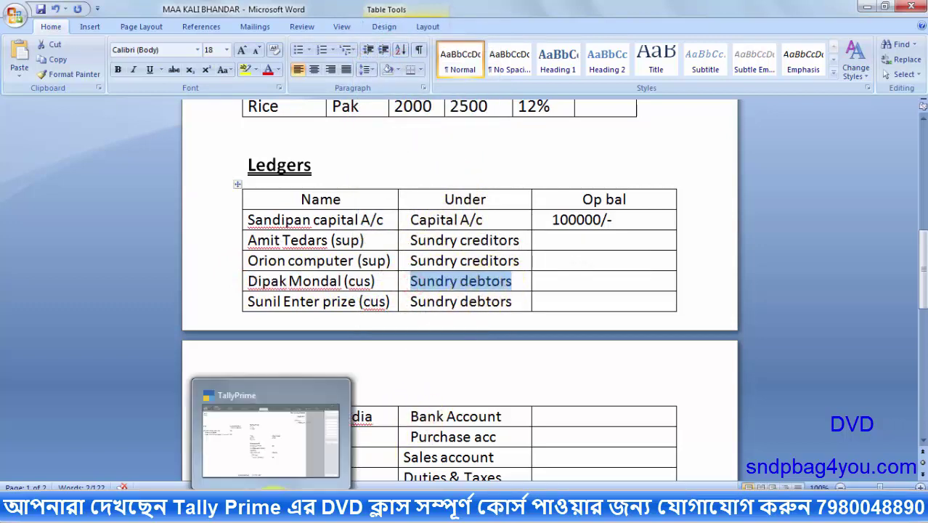
pyautogui.click(269, 428)
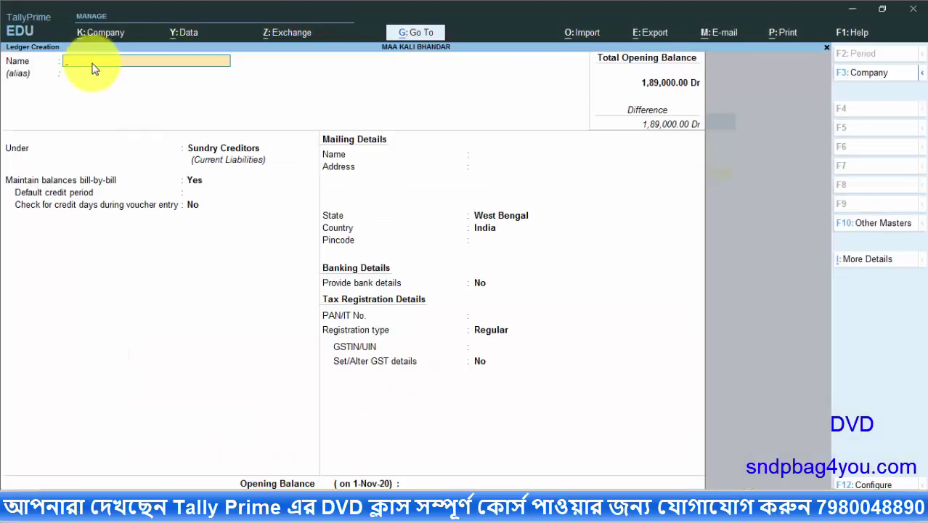
# Paste the customer name into a new ledger and place it under Sundry Debtors
pyautogui.hotkey('ctrl', 'alt', 'v')
pyautogui.press('Return')
pyautogui.press('Return')
pyautogui.write('SUN')
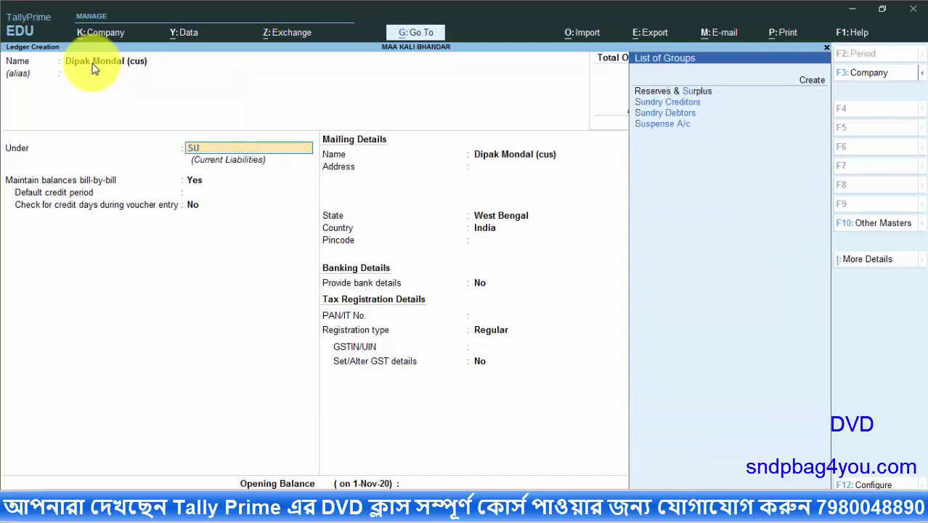
pyautogui.click(662, 109)
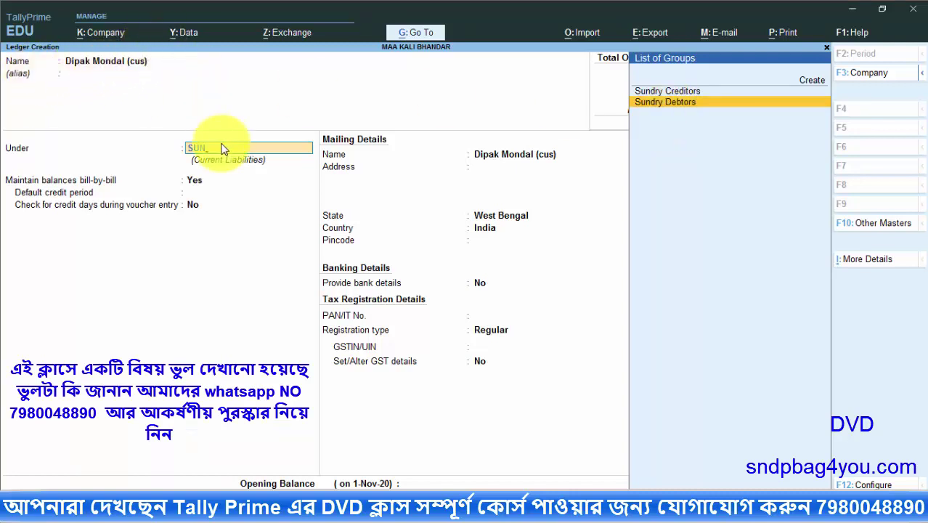
pyautogui.press('Return')
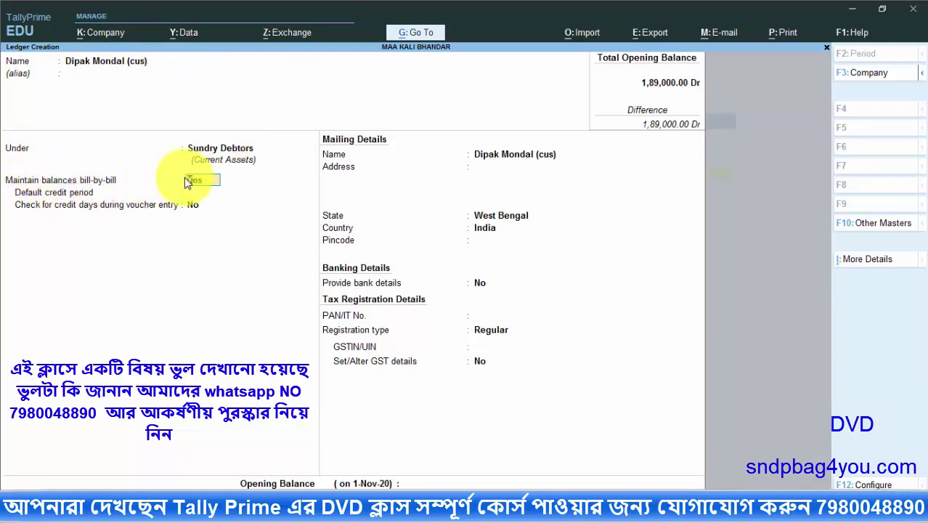
pyautogui.press('Return')
pyautogui.press('Return')
pyautogui.press('Return')
pyautogui.press('Return')
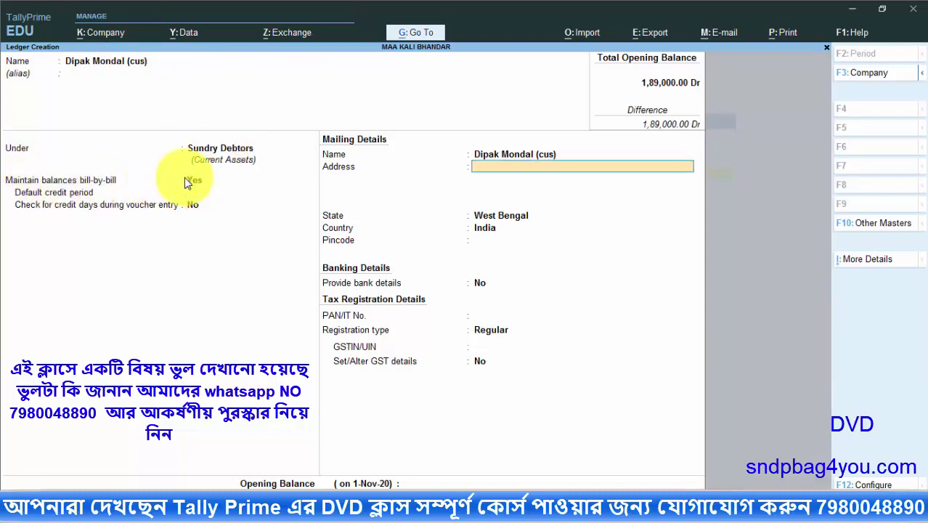
# Enter the customer's two-line mailing address and pincode, skipping bank details
pyautogui.write('AMTALA')
pyautogui.press('Return')
pyautogui.write('SOUTH')
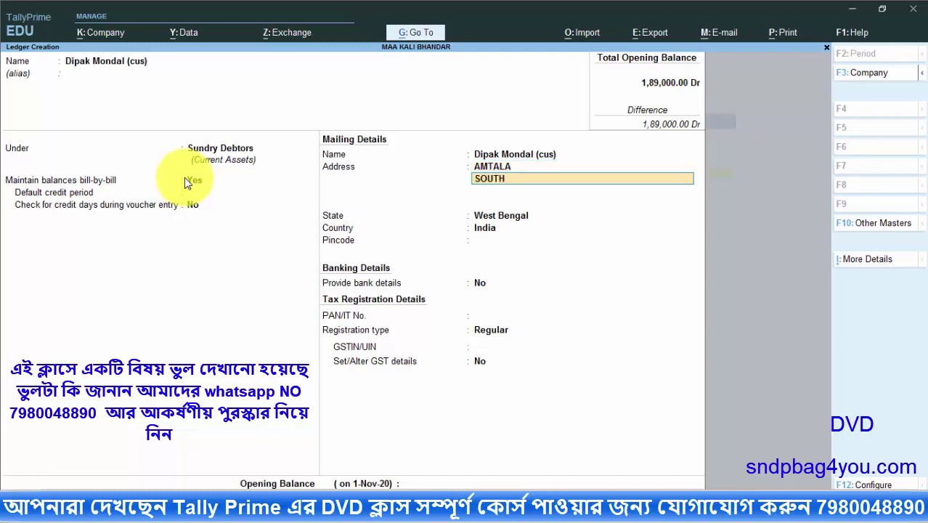
pyautogui.write(' 24 PGS')
pyautogui.press('Return')
pyautogui.press('Return')
pyautogui.press('Return')
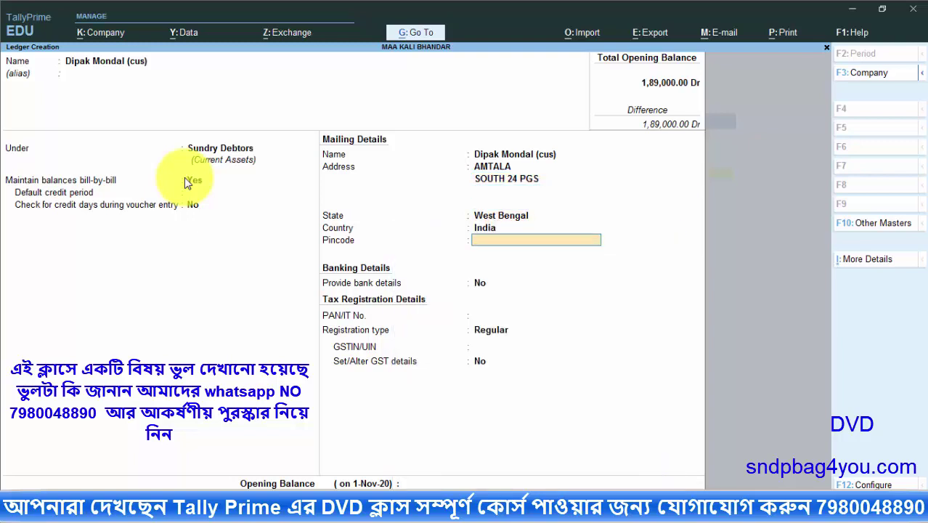
pyautogui.write('743398')
pyautogui.press('Return')
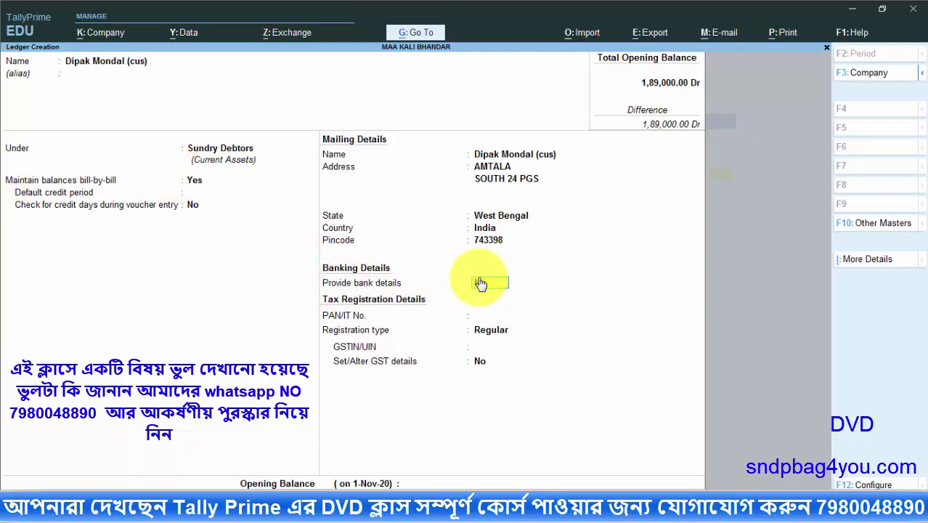
pyautogui.press('Return')
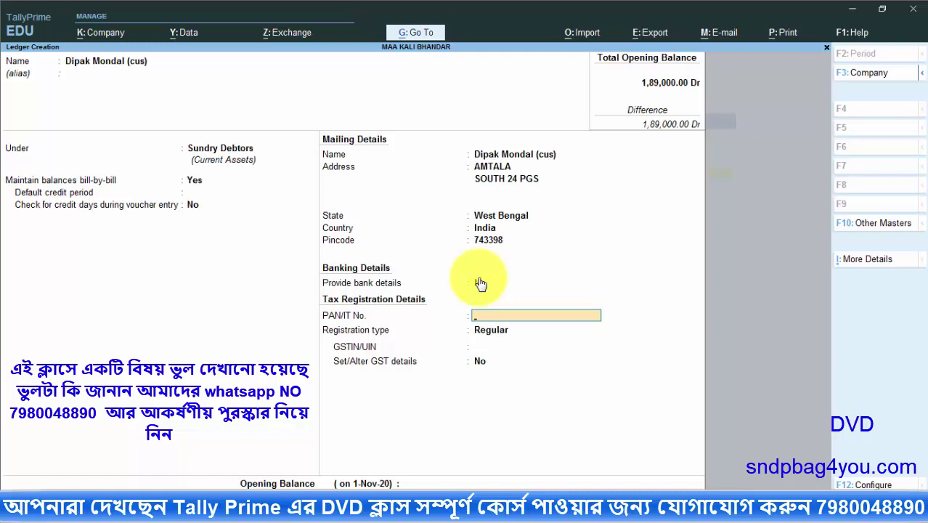
# Set the first customer's registration type to Unregistered and save the ledger
pyautogui.press('Return')
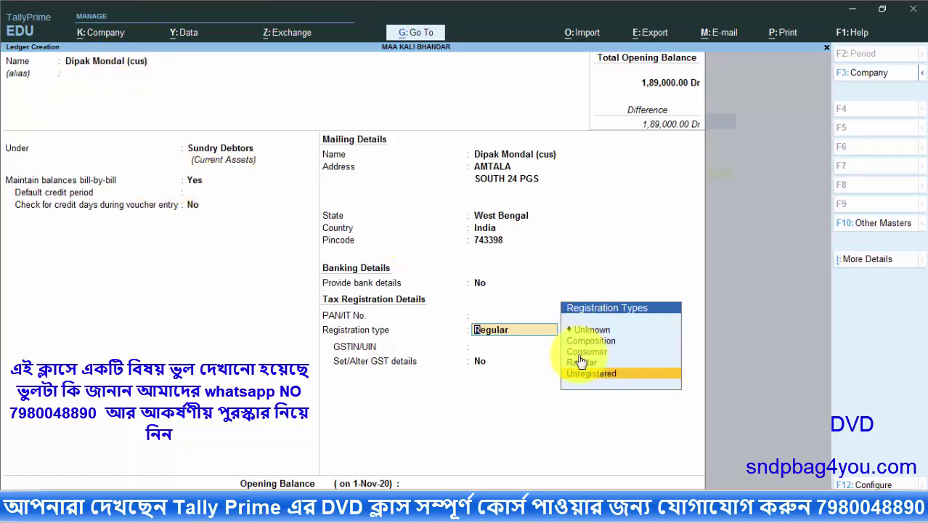
pyautogui.click(611, 376)
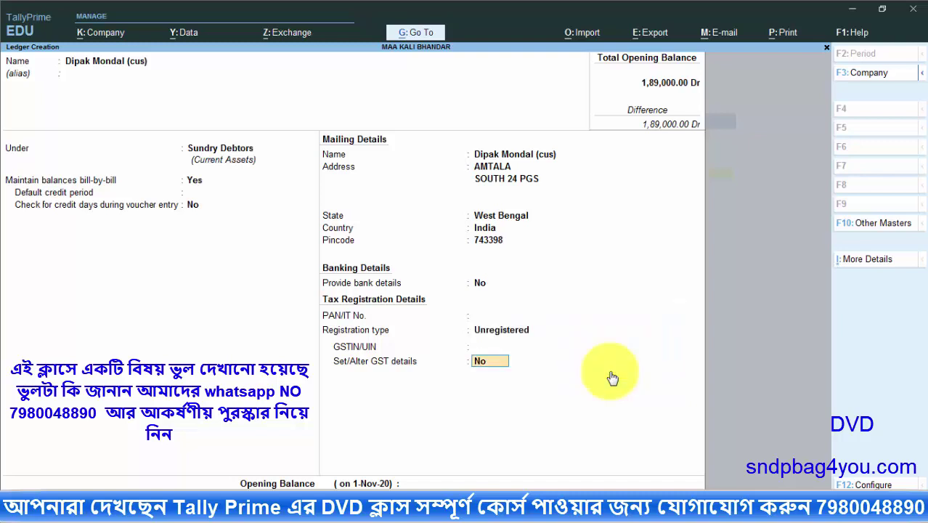
pyautogui.press('Return')
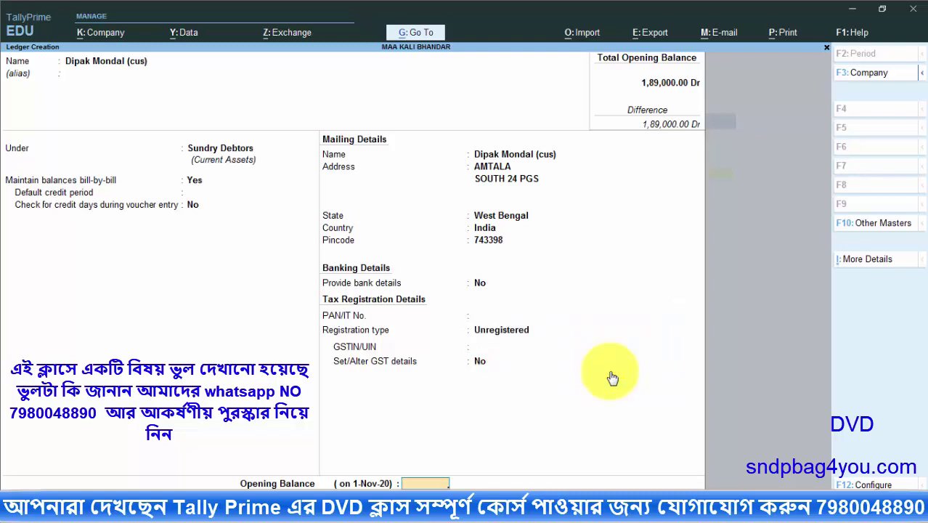
pyautogui.press('Return')
pyautogui.press('Return')
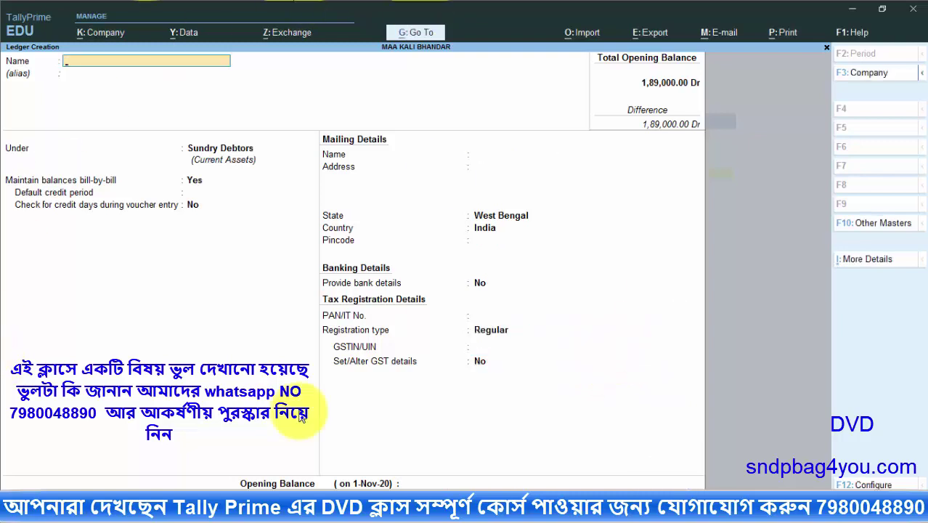
pyautogui.hotkey('alt', 'Tab')
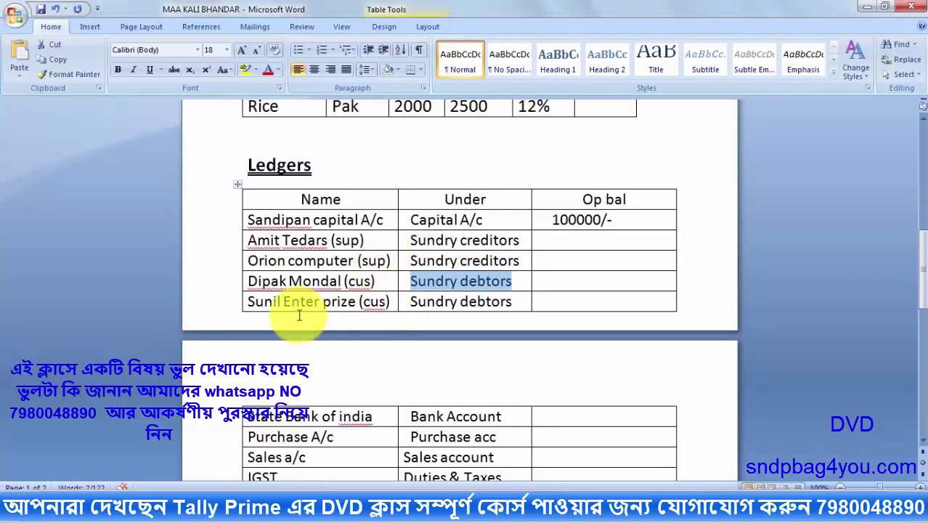
# Copy the second customer's name from Word into a new ledger under Sundry Debtors
pyautogui.moveTo(247, 302); pyautogui.dragTo(398, 301)
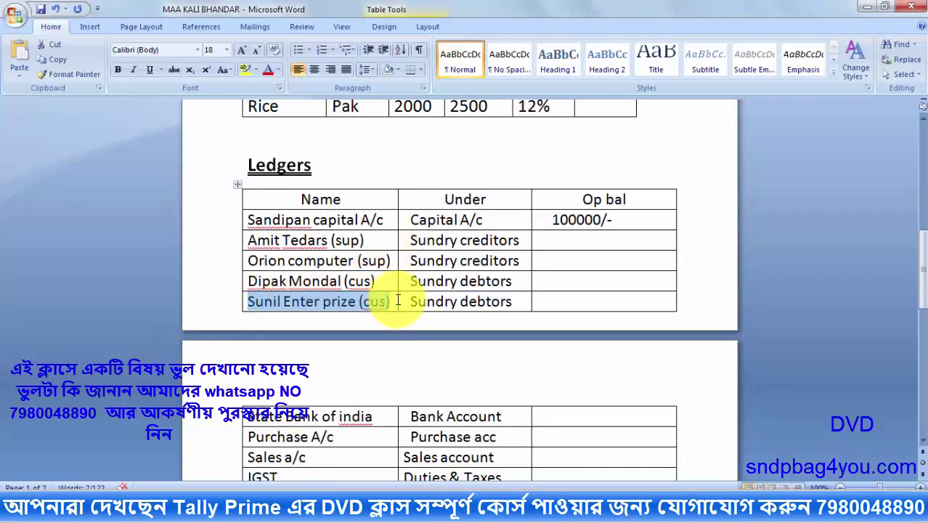
pyautogui.rightClick(344, 303)
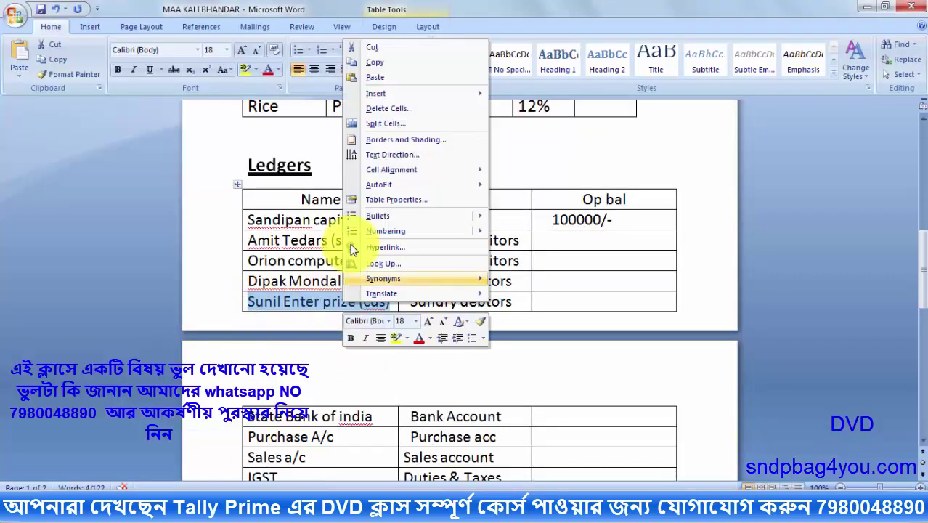
pyautogui.click(389, 66)
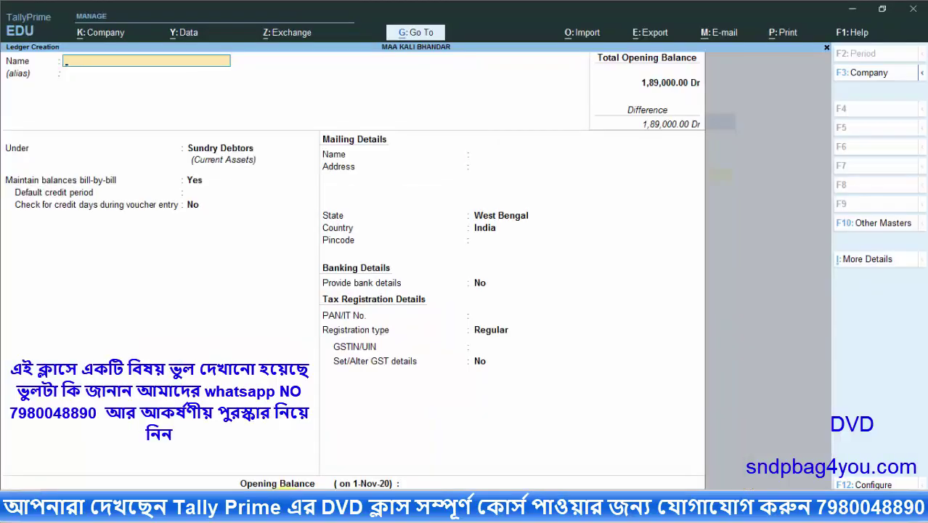
pyautogui.hotkey('alt', 'Tab')
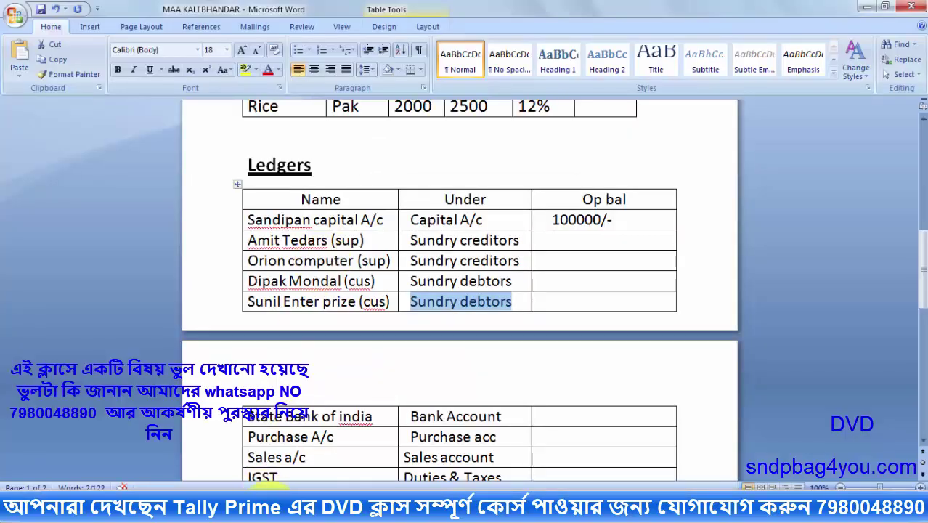
pyautogui.hotkey('alt', 'Tab')
pyautogui.hotkey('ctrl', 'alt', 'v')
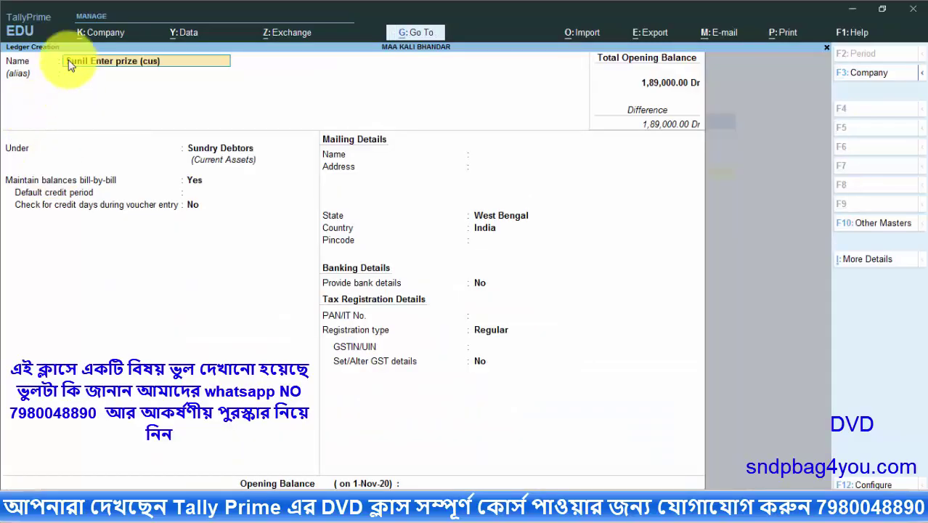
pyautogui.press('Return')
pyautogui.press('Return')
pyautogui.press('Return')
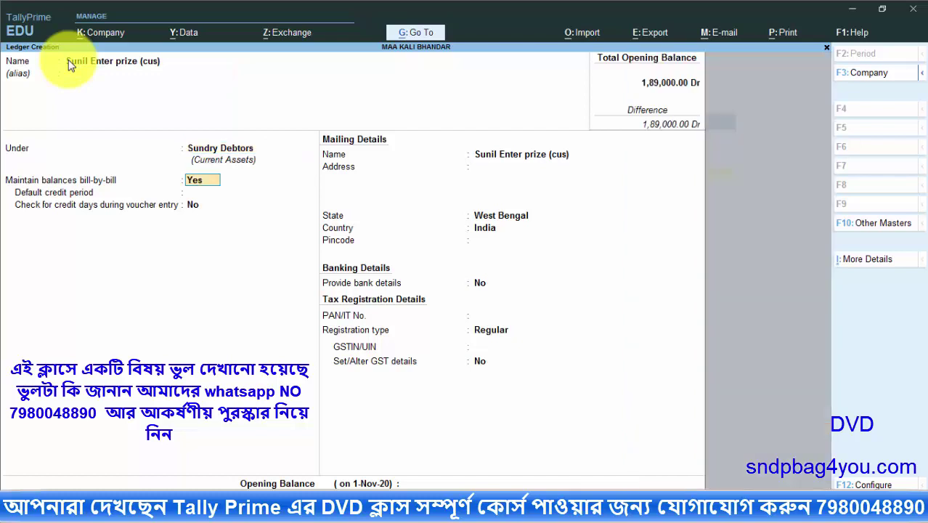
pyautogui.press('Return')
pyautogui.press('Return')
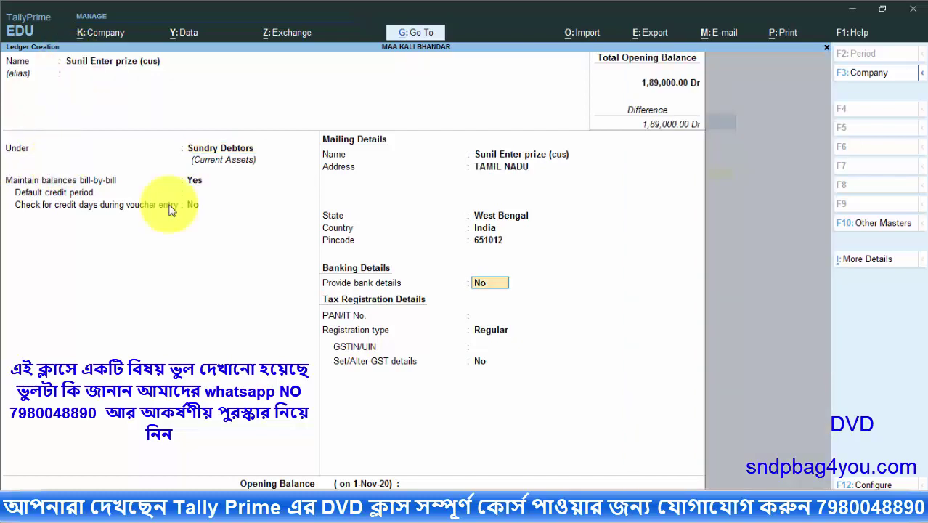
# Keep Regular registration, enter the customer's GSTIN starting with 33, and save the ledger
pyautogui.press('Return')
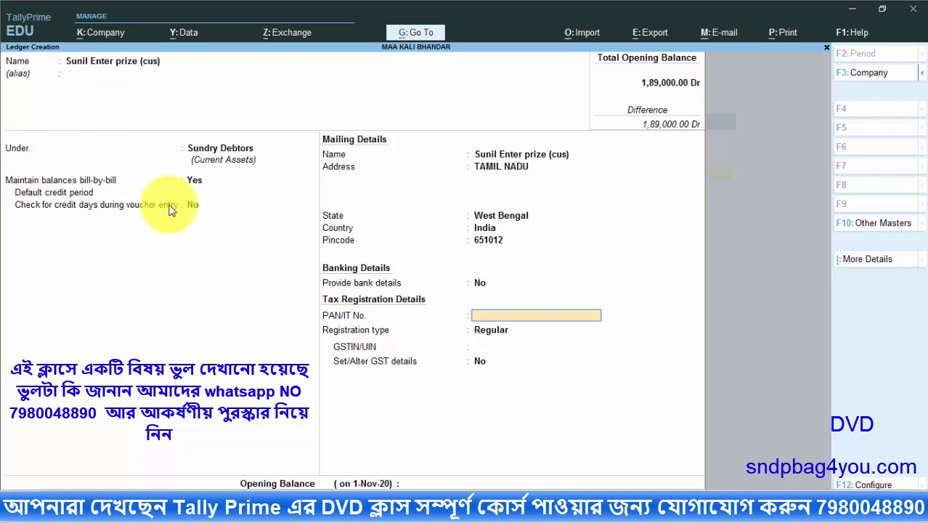
pyautogui.press('Return')
pyautogui.press('Return')
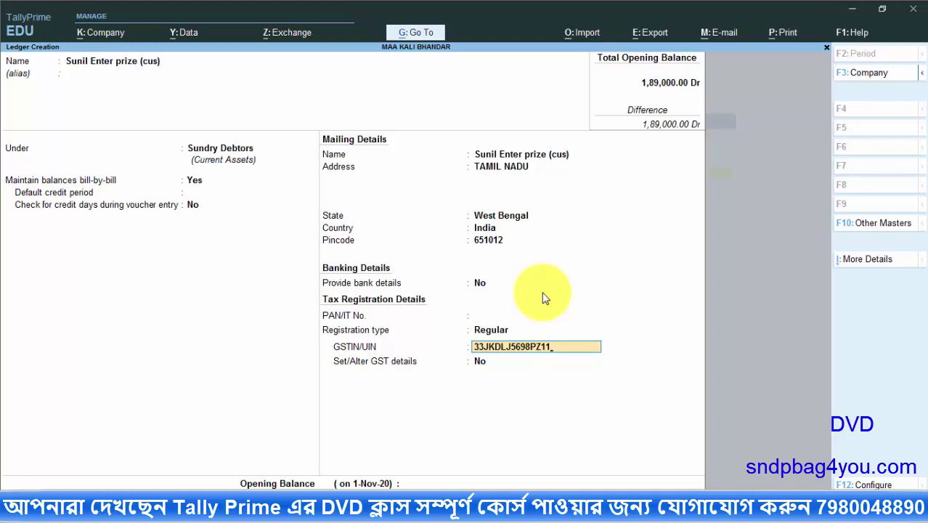
pyautogui.press('Return')
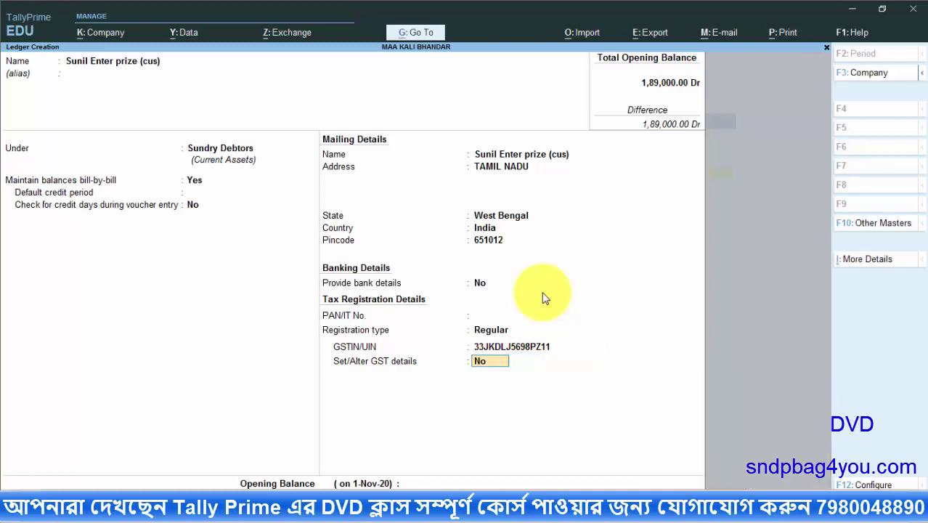
pyautogui.press('Return')
pyautogui.press('Return')
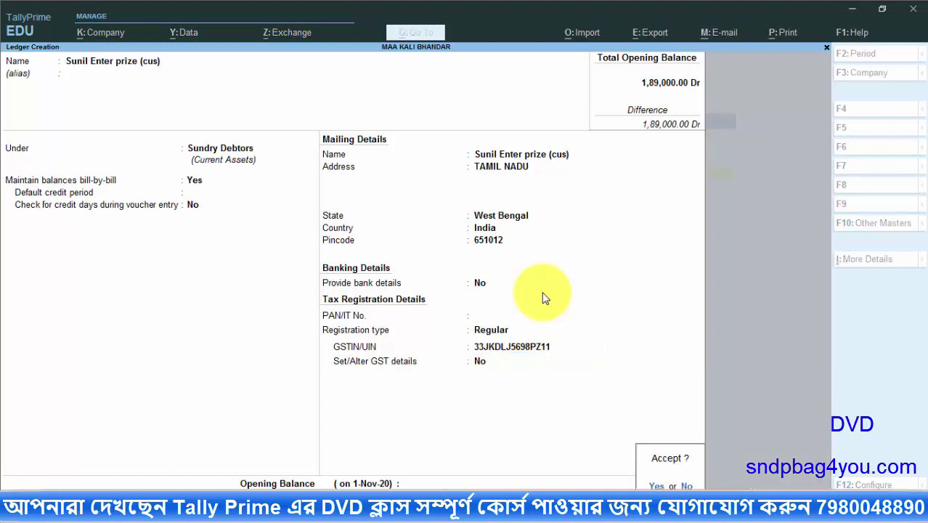
pyautogui.press('Return')
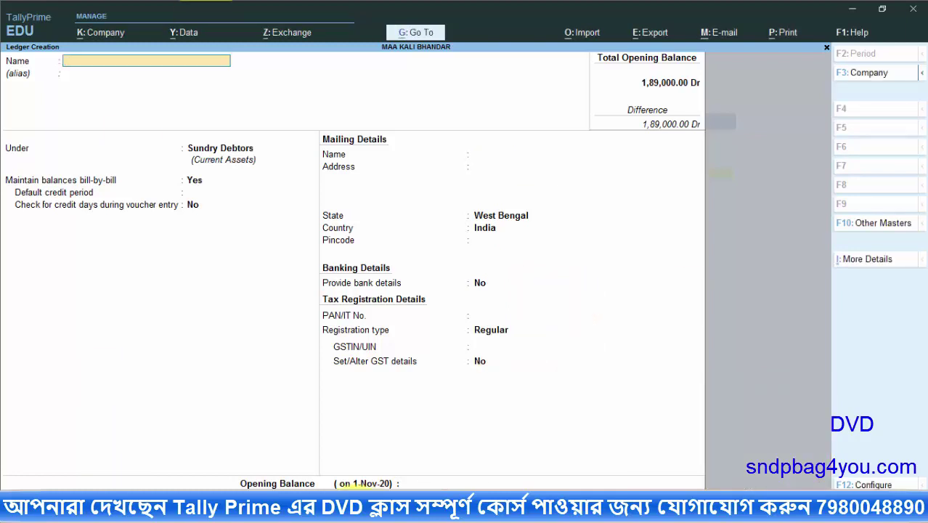
pyautogui.hotkey('alt', 'Tab')
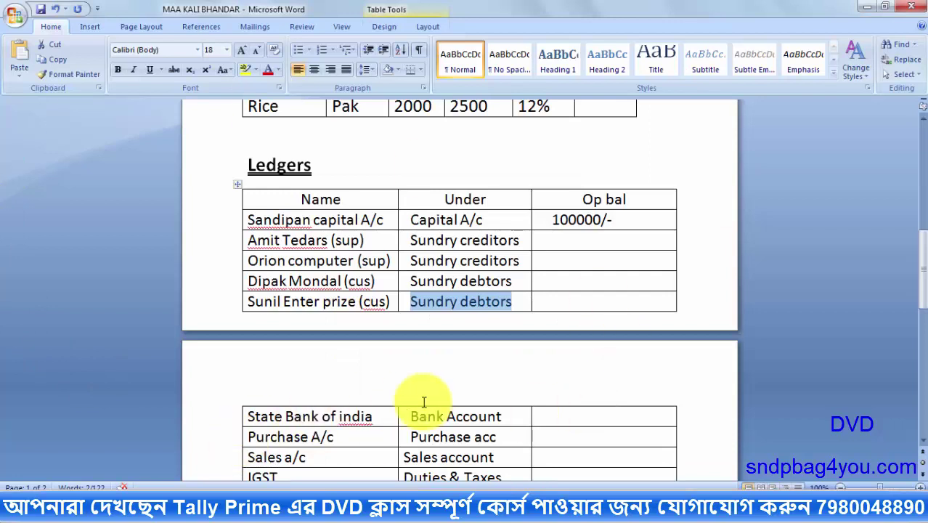
# Create a ledger named STATE BANK OF INDIA under Bank Accounts
pyautogui.moveTo(377, 416); pyautogui.dragTo(236, 423)
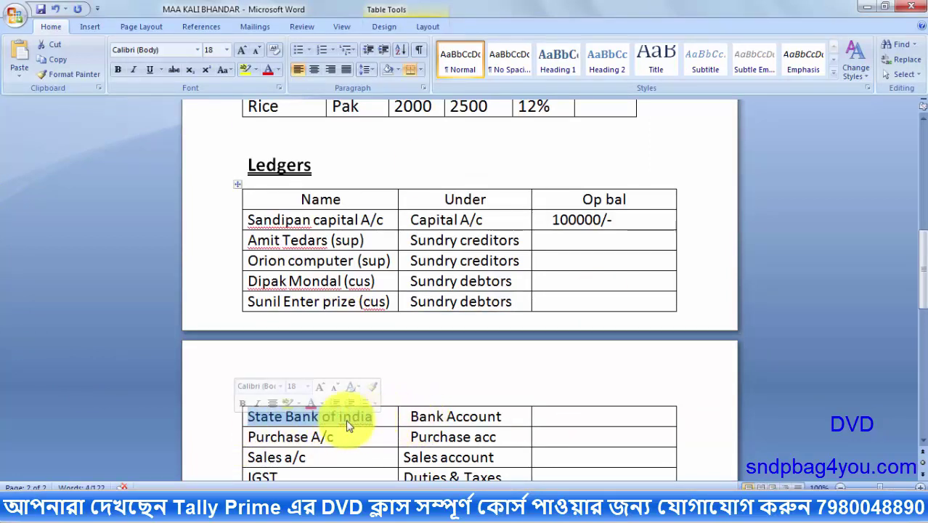
pyautogui.click(414, 417)
pyautogui.moveTo(446, 416); pyautogui.dragTo(503, 418)
pyautogui.hotkey('alt', 'Tab')
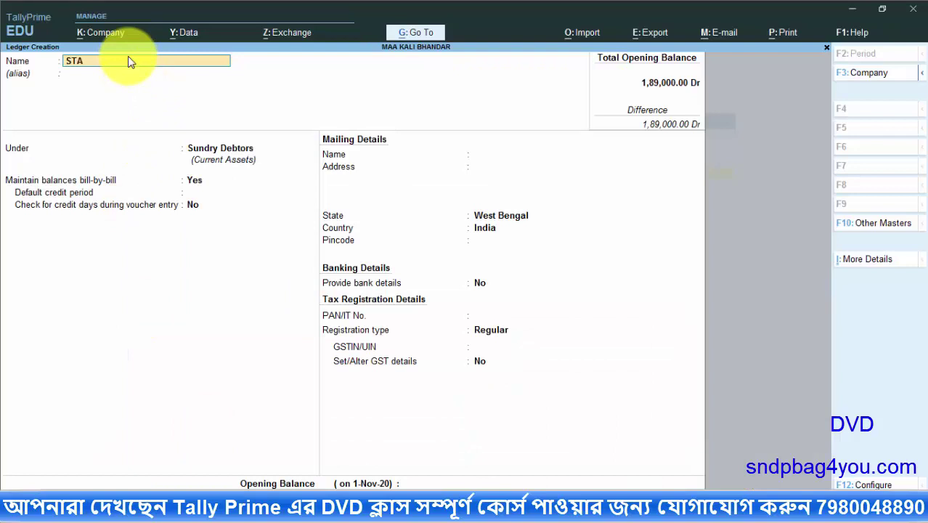
pyautogui.write('STATE BANK OF INDIA')
pyautogui.press('Return')
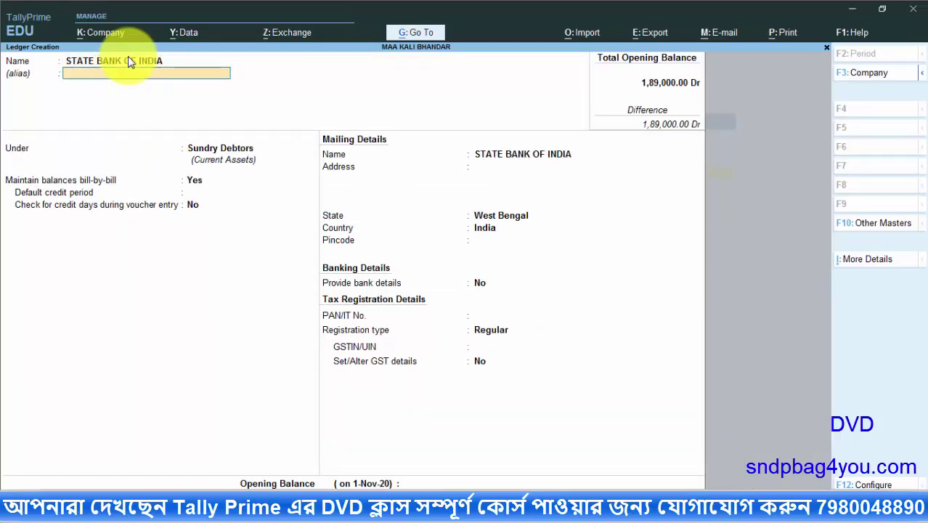
pyautogui.press('Return')
pyautogui.write('BAN')
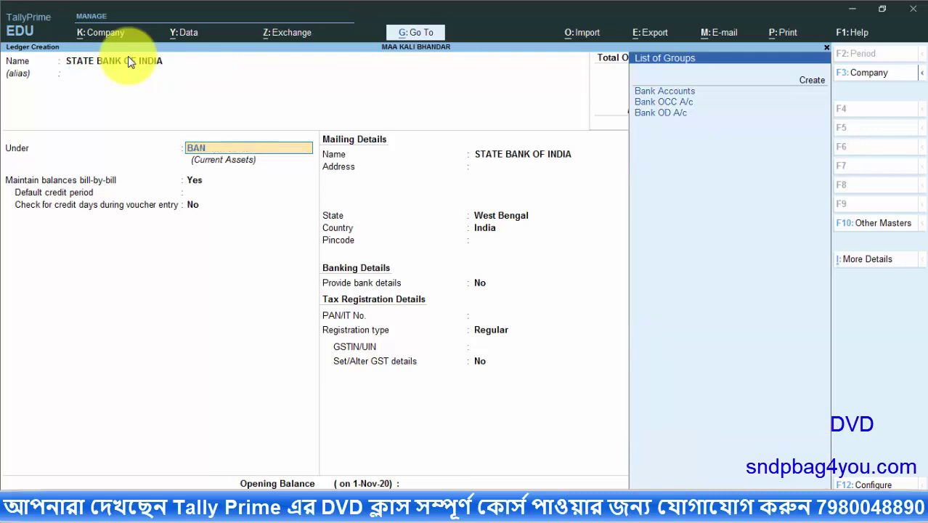
pyautogui.click(694, 93)
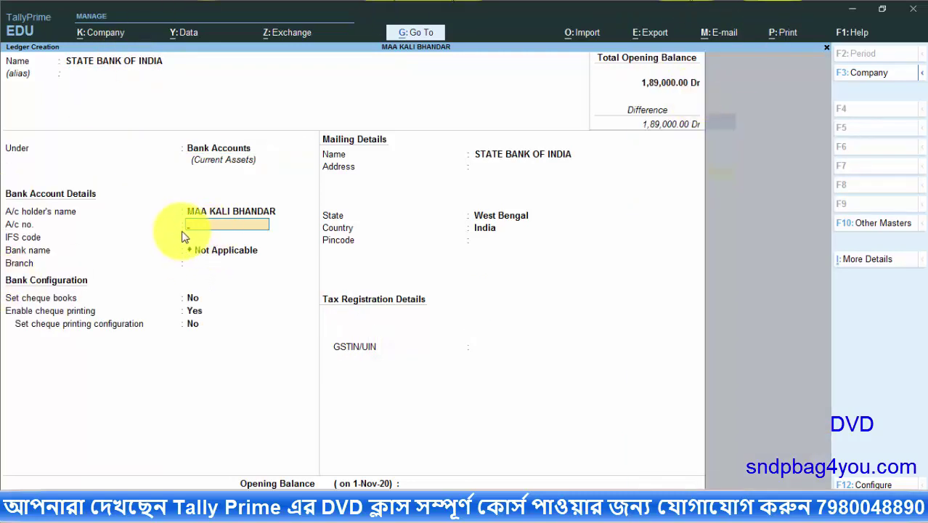
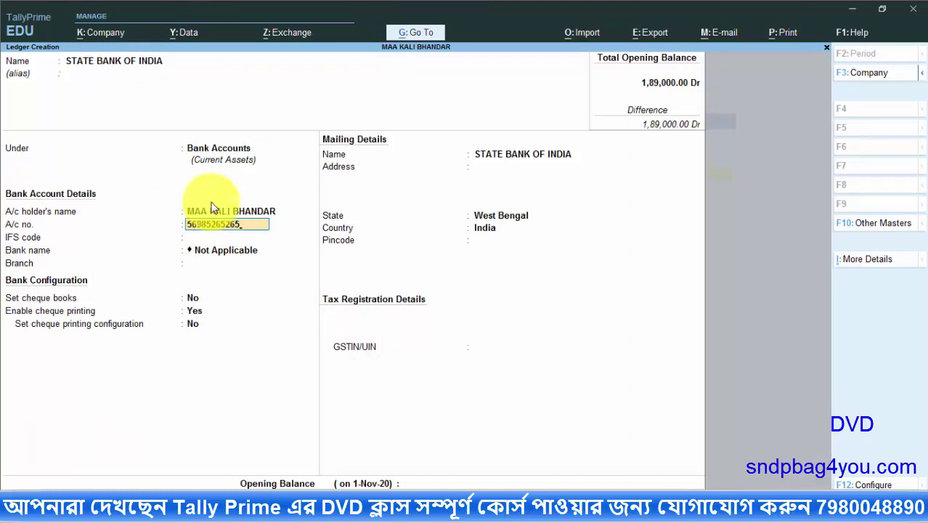
# Enter the bank account number, IFS code SBIN0006598 and branch JAYRAMPUR
pyautogui.press('Return')
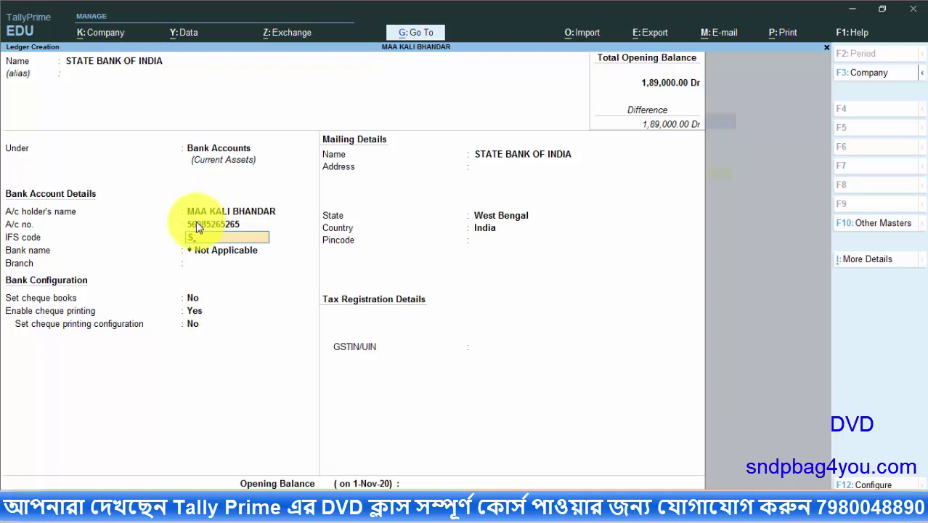
pyautogui.write('SBIN0006598')
pyautogui.press('Return')
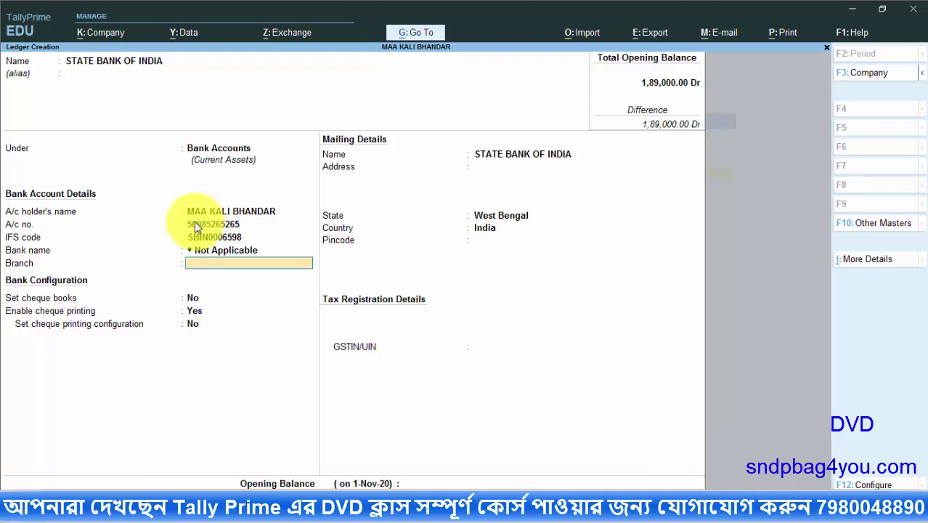
pyautogui.write('JAYRAMPUR')
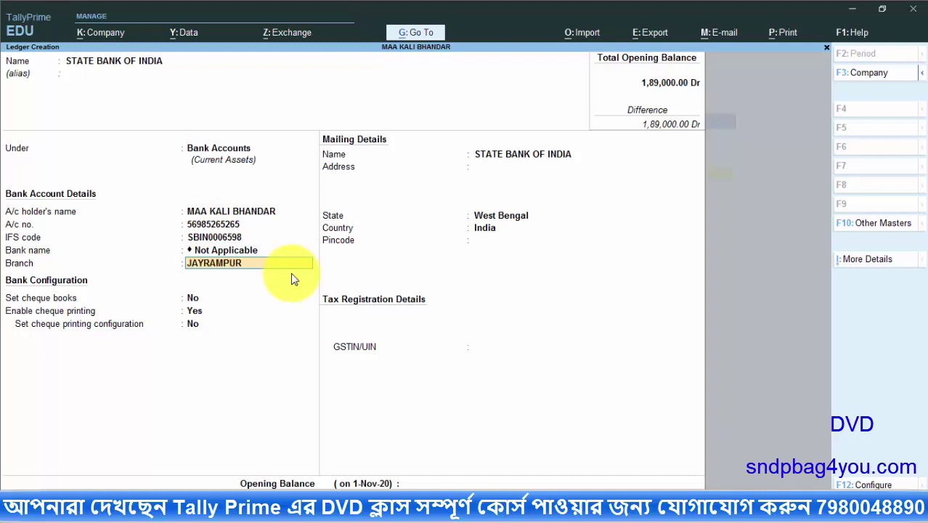
pyautogui.press('Return')
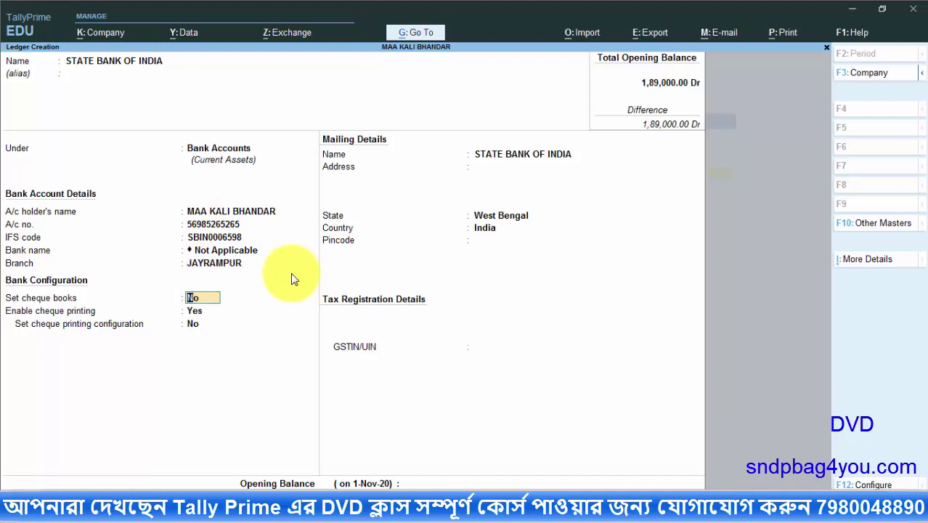
pyautogui.click(193, 311)
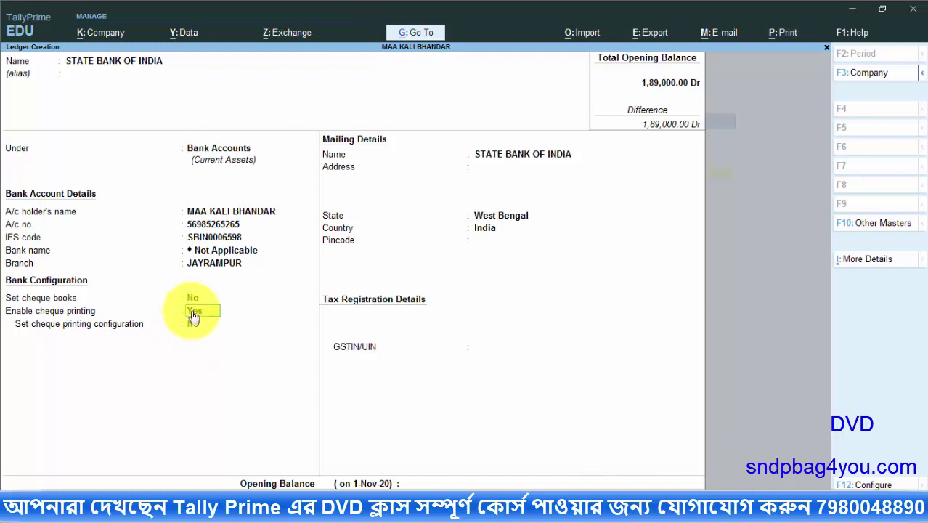
pyautogui.press('Return')
# Fill the bank's address and pincode, leave GSTIN blank, and save with 5,000 Dr opening balance
pyautogui.press('Return')
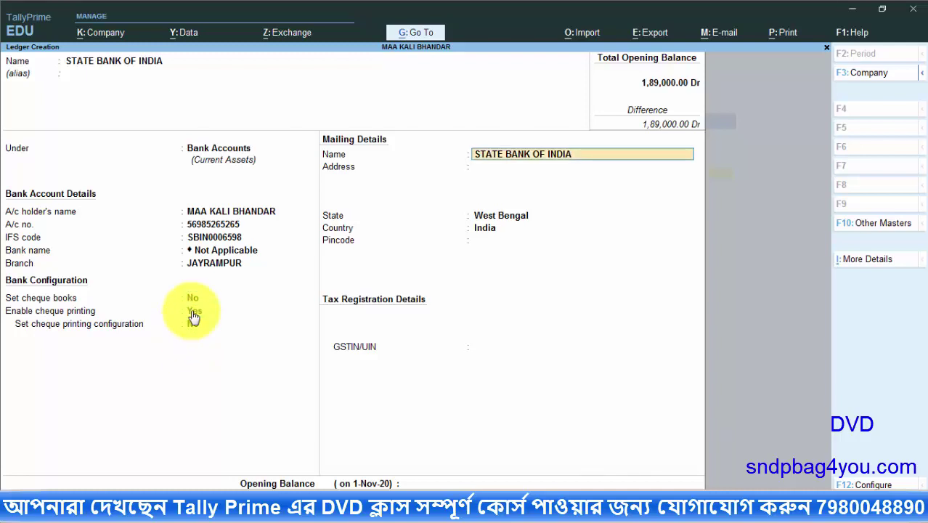
pyautogui.press('Return')
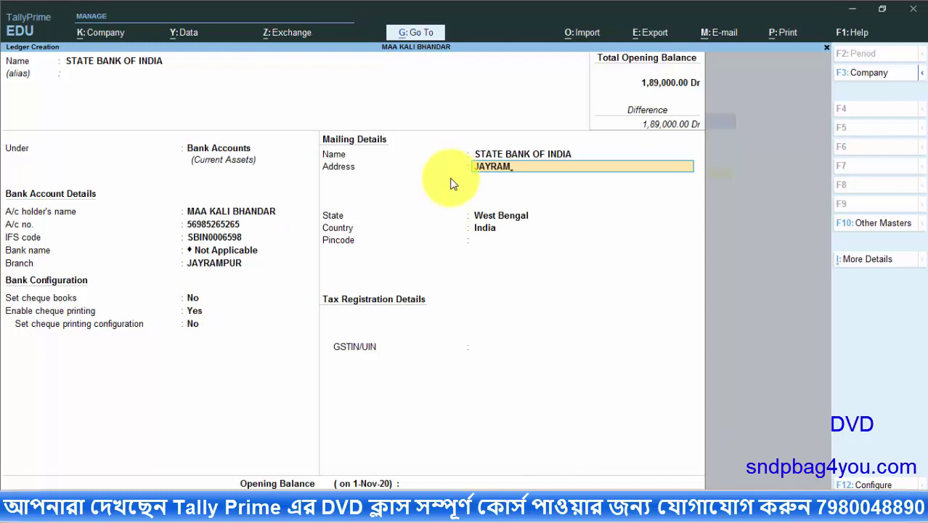
pyautogui.press('Return')
pyautogui.press('Return')
pyautogui.press('Return')
pyautogui.press('Return')
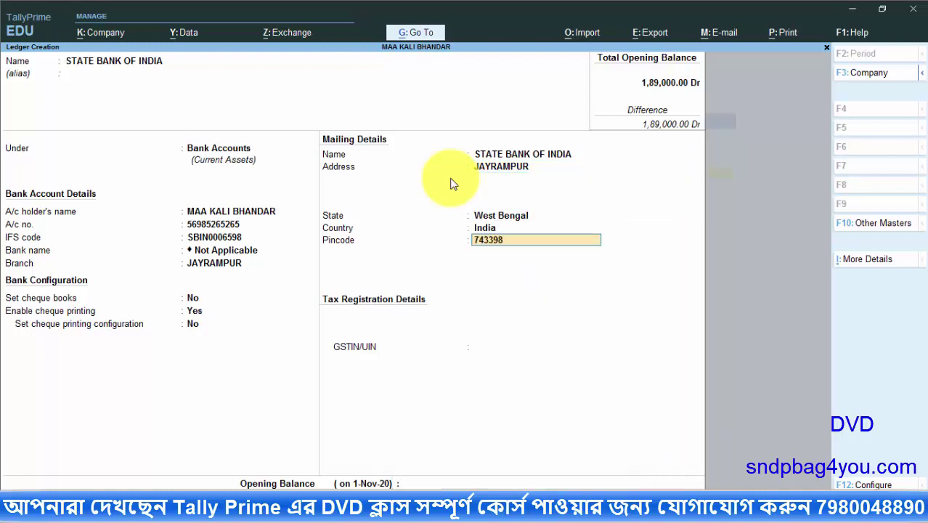
pyautogui.press('Return')
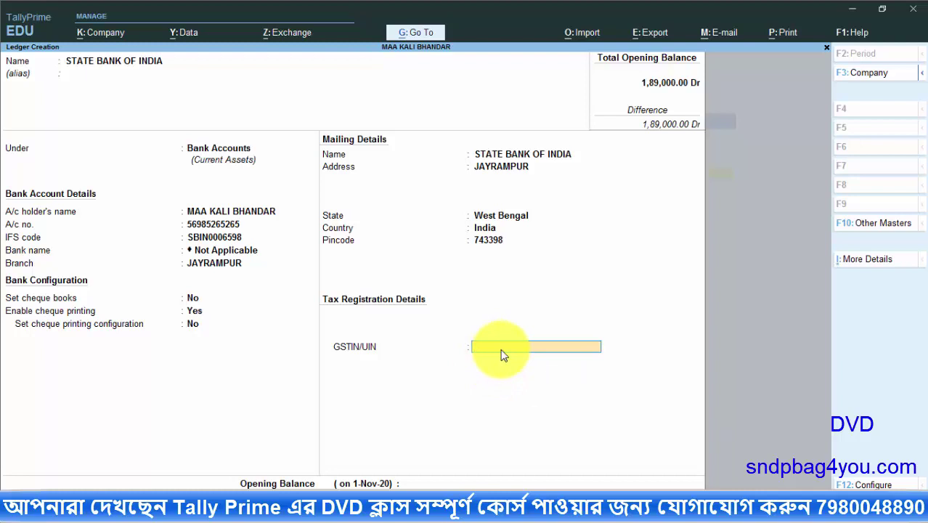
pyautogui.press('Return')
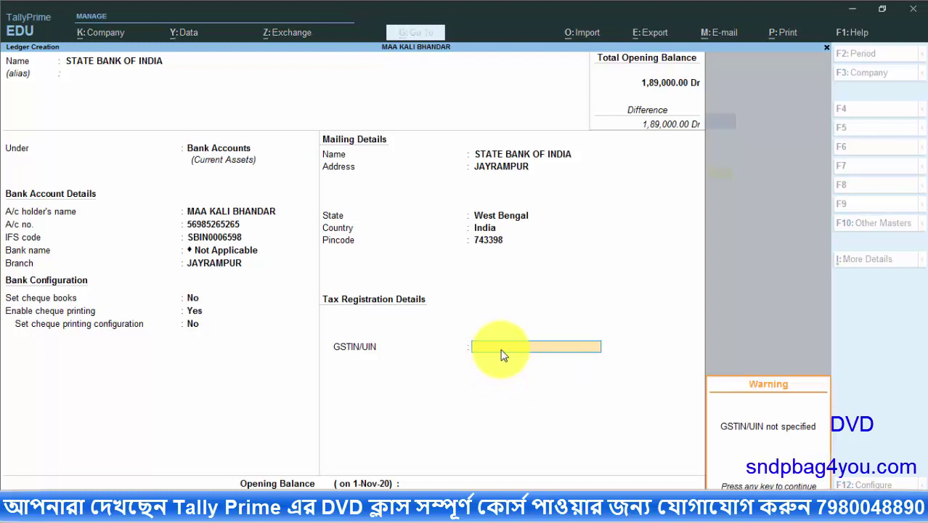
pyautogui.press('Return')
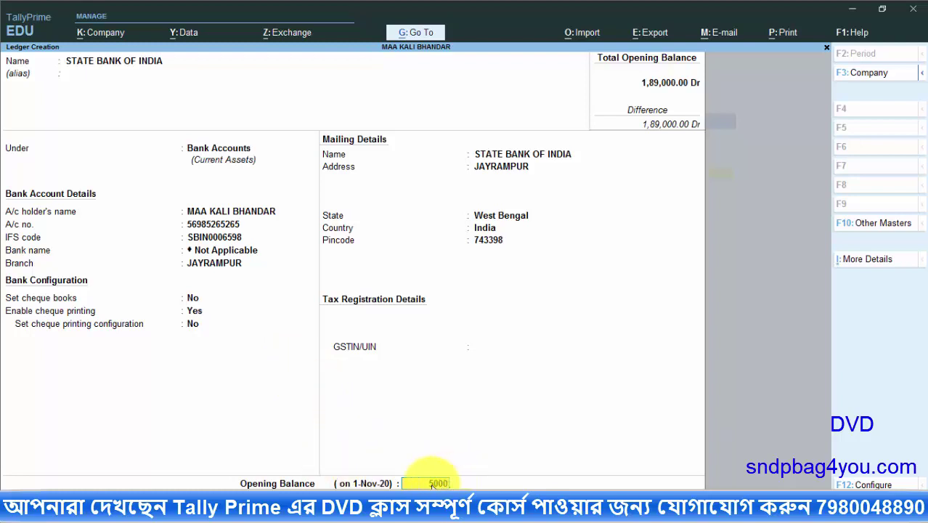
pyautogui.press('Return')
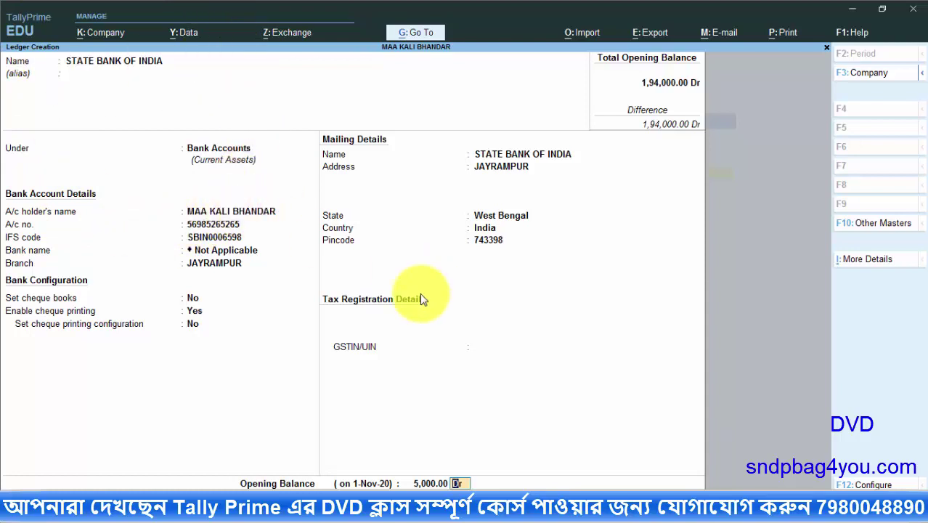
pyautogui.press('Return')
pyautogui.press('Return')
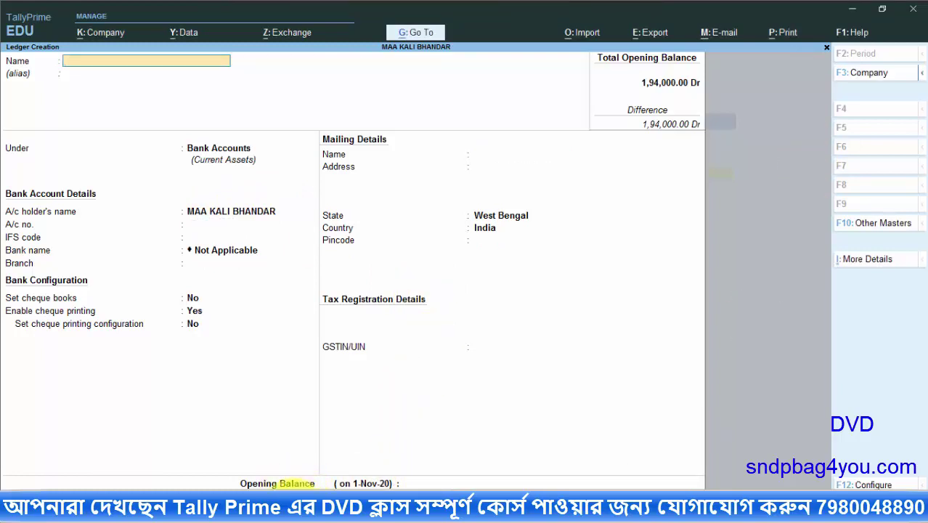
pyautogui.hotkey('alt', 'Tab')
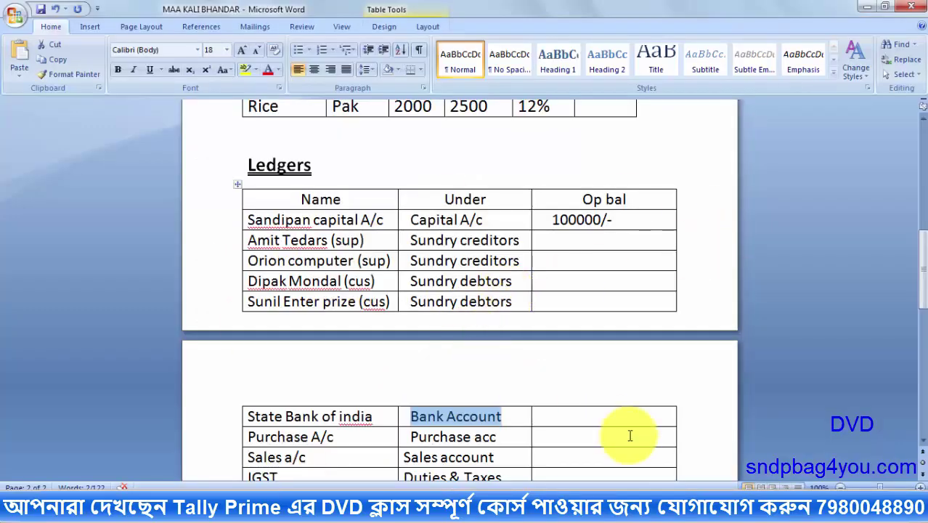
# Enter 5000 as State Bank's Op bal in Word and copy 'Purchase A/c' for the next ledger
pyautogui.click(603, 411)
pyautogui.write('5000')
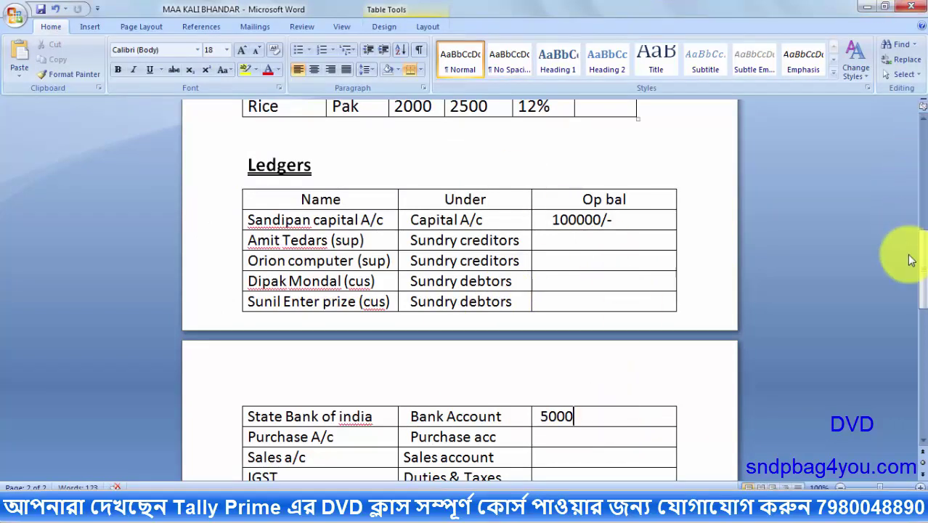
pyautogui.moveTo(922, 270); pyautogui.dragTo(920, 314)
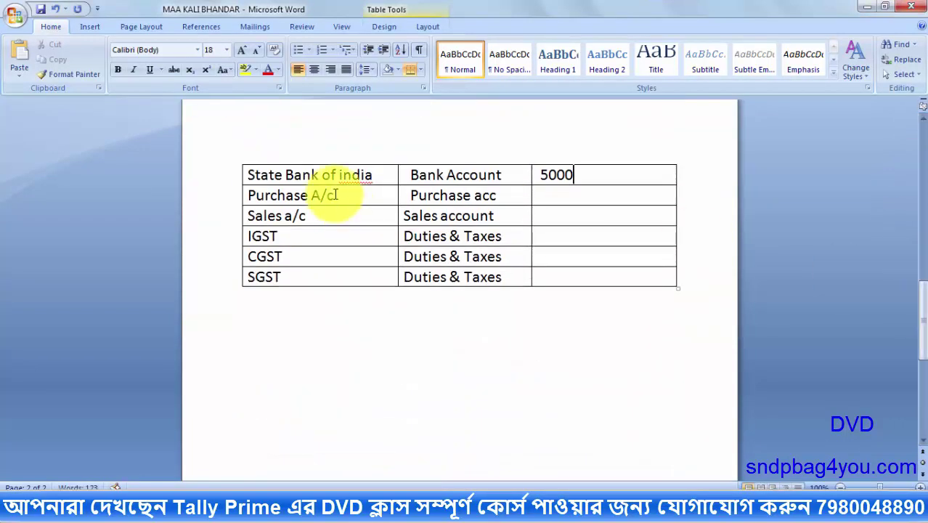
pyautogui.moveTo(335, 195); pyautogui.dragTo(248, 194)
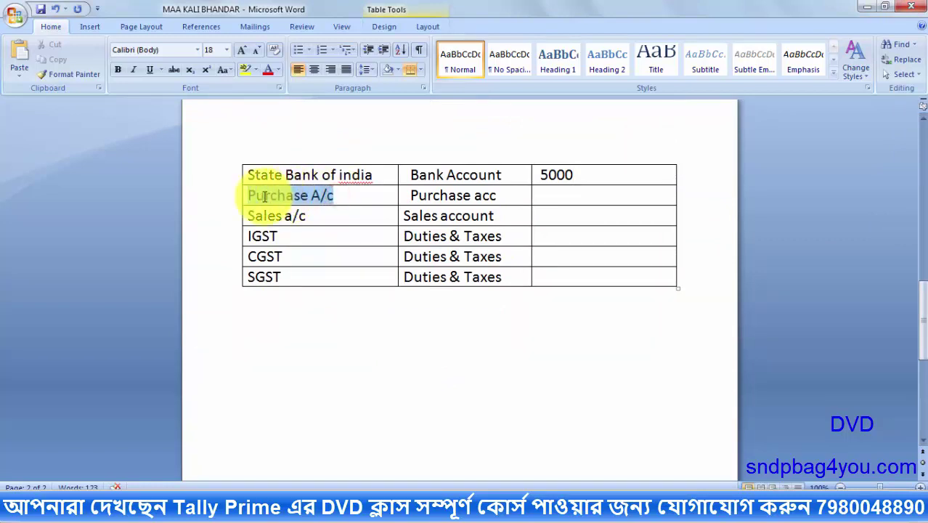
pyautogui.rightClick(311, 196)
pyautogui.click(354, 221)
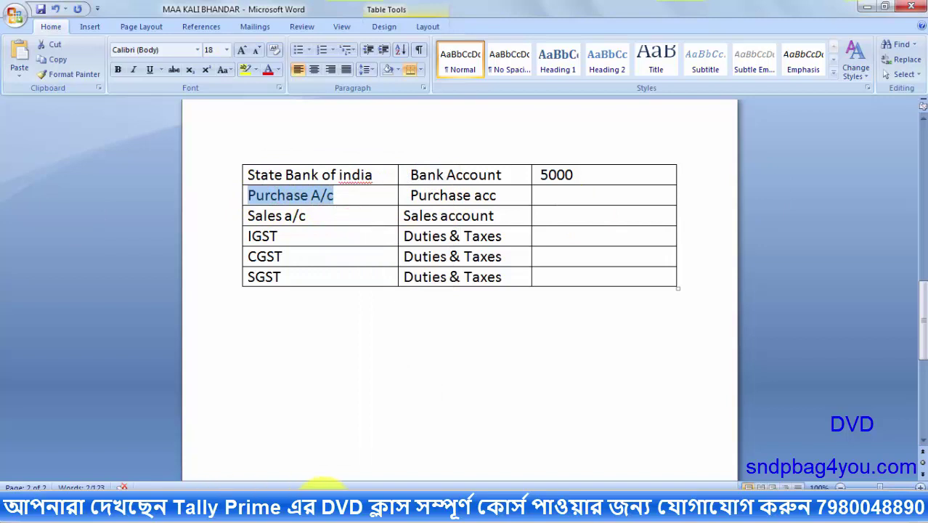
pyautogui.click(271, 508)
# Name the ledger Purchase A/c and place it under Purchase Accounts
pyautogui.hotkey('ctrl', 'alt', 'v')
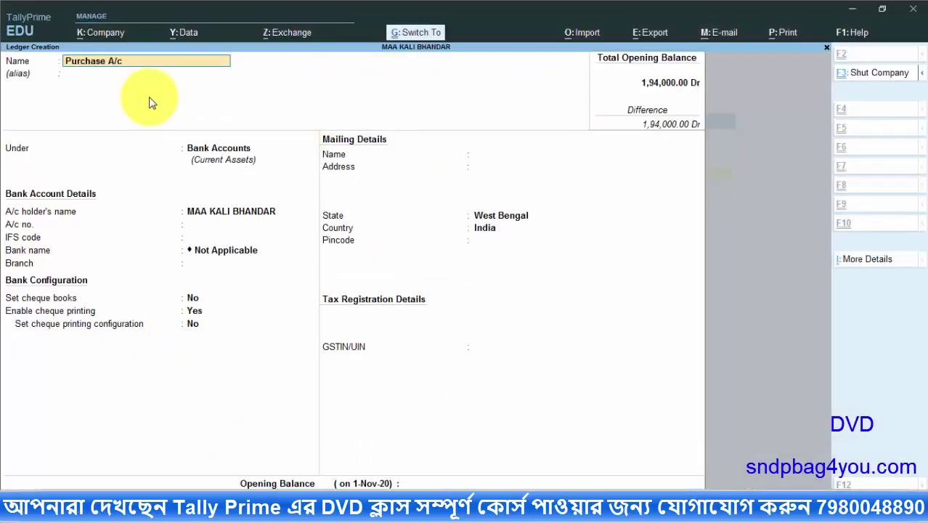
pyautogui.press('Return')
pyautogui.write('PUR')
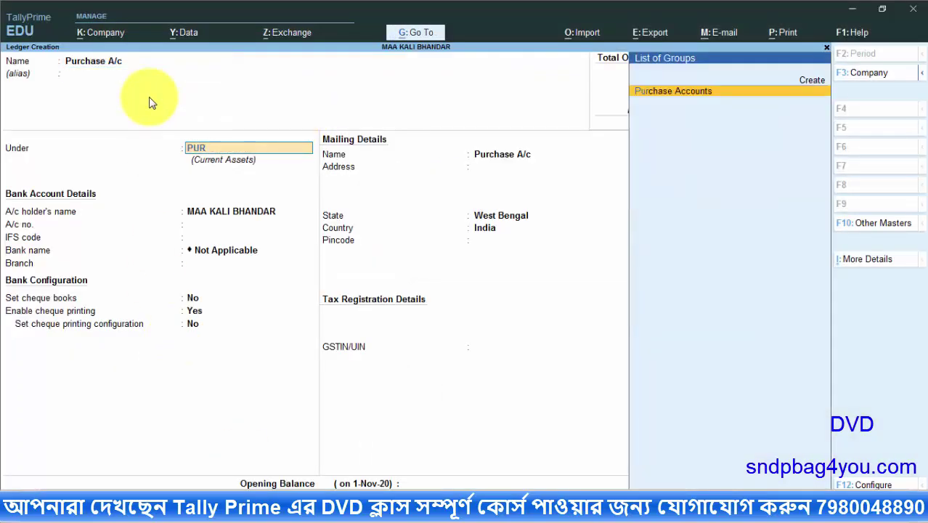
pyautogui.press('Return')
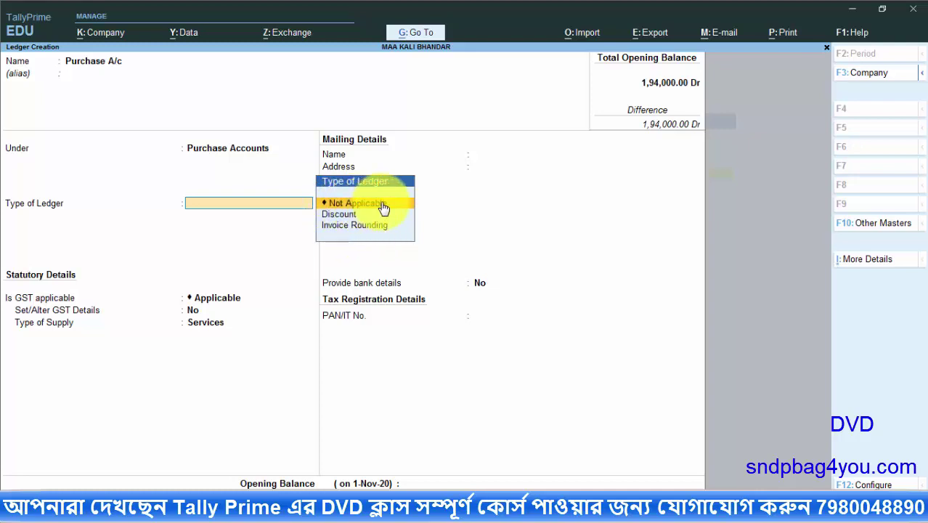
# Set the ledger type to Not Applicable with GST applicable, then view the Word ledger table
pyautogui.click(353, 206)
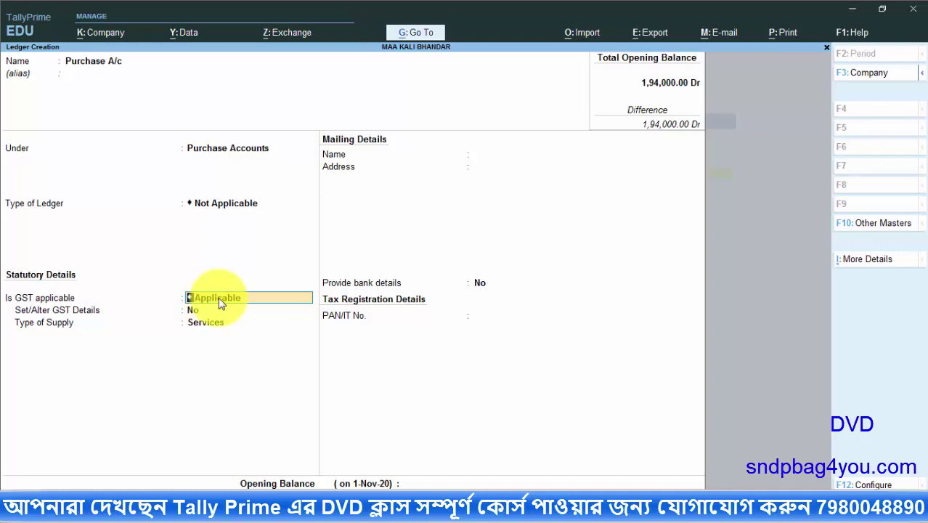
pyautogui.press('Return')
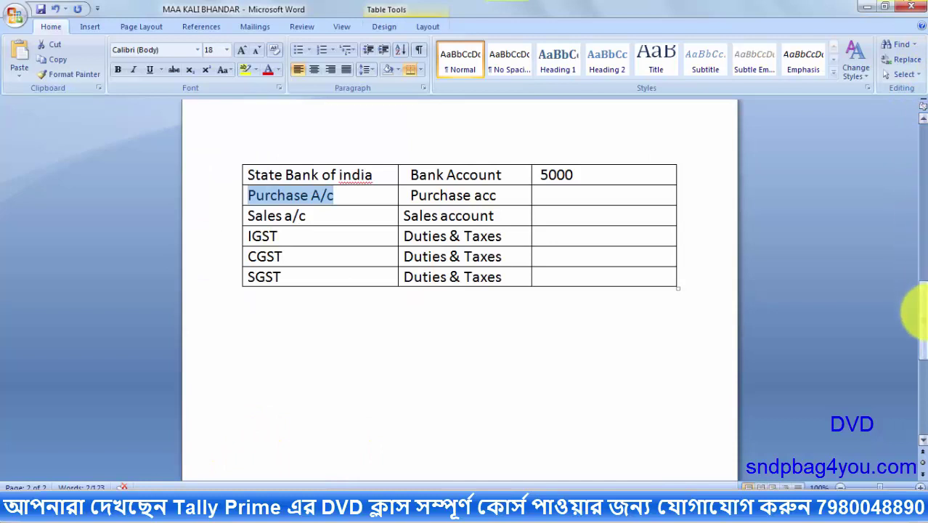
pyautogui.moveTo(915, 308); pyautogui.dragTo(917, 195)
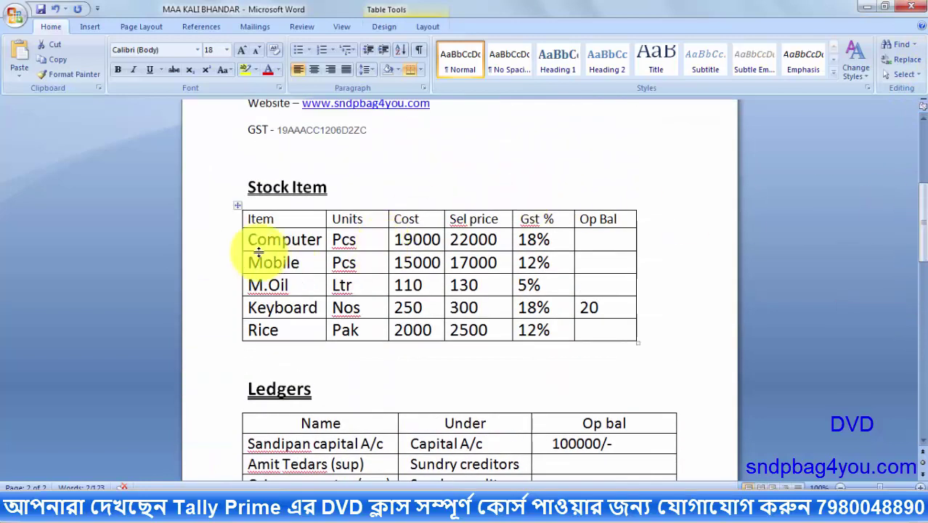
# Leave GST details unaltered, set supply type to Goods, and save the Purchase A/c ledger
pyautogui.click(863, 10)
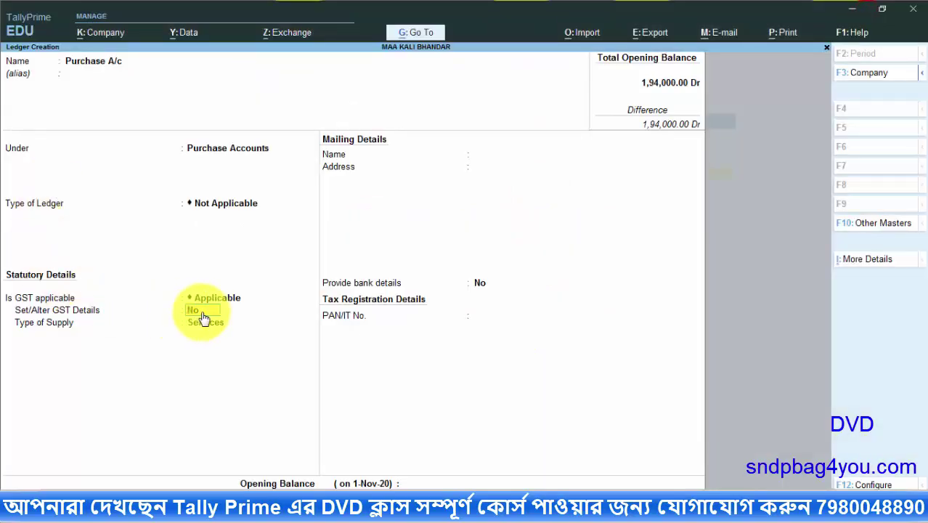
pyautogui.press('y')
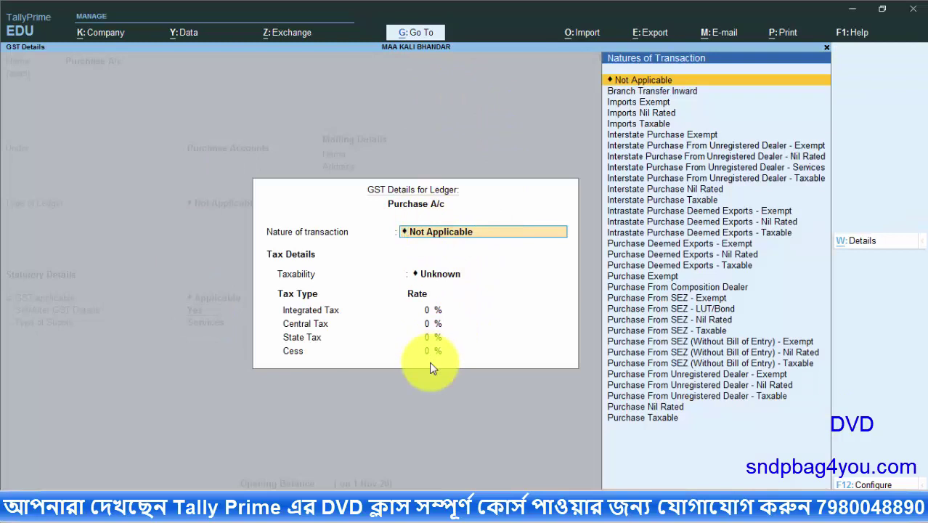
pyautogui.press('Escape')
pyautogui.press('Escape')
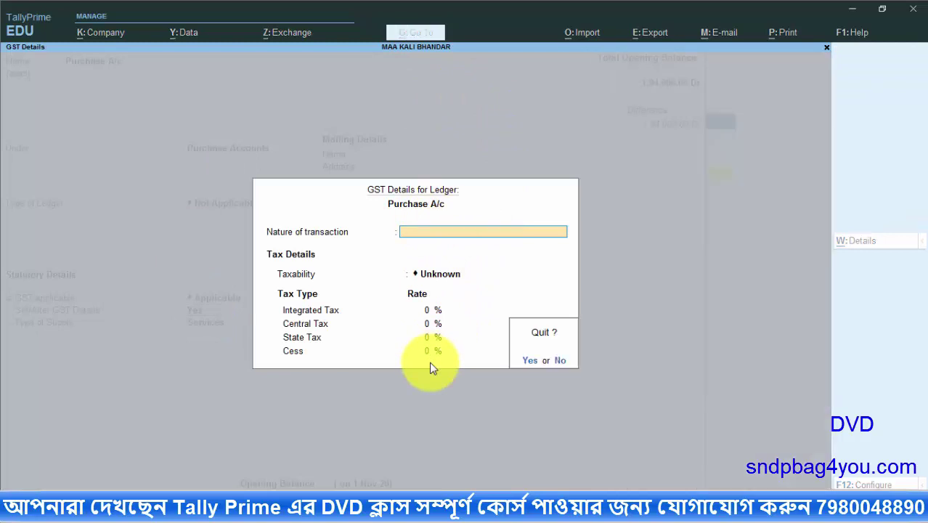
pyautogui.press('y')
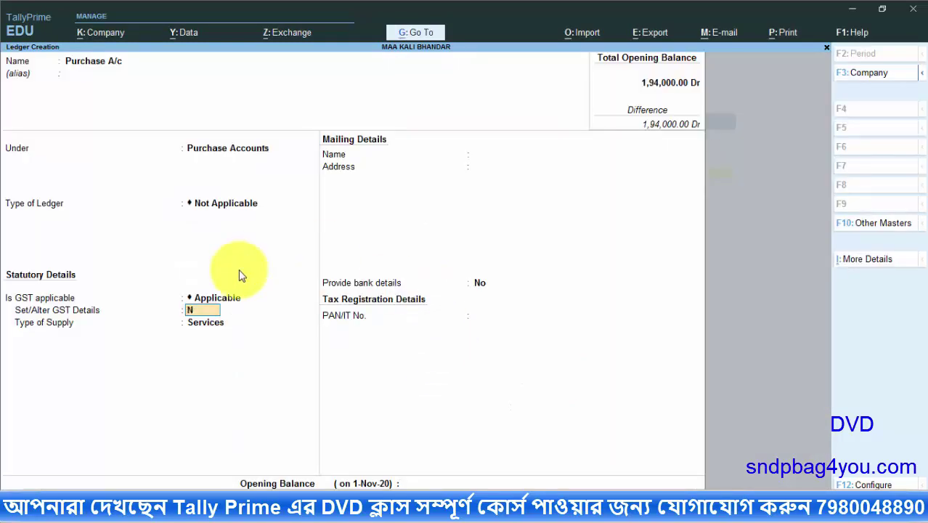
pyautogui.write('n')
pyautogui.press('Return')
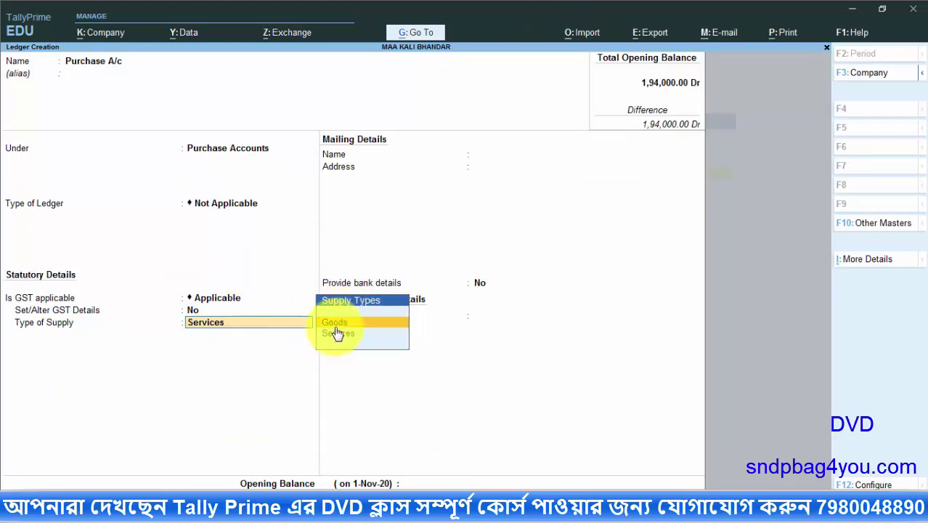
pyautogui.press('Return')
pyautogui.press('Return')
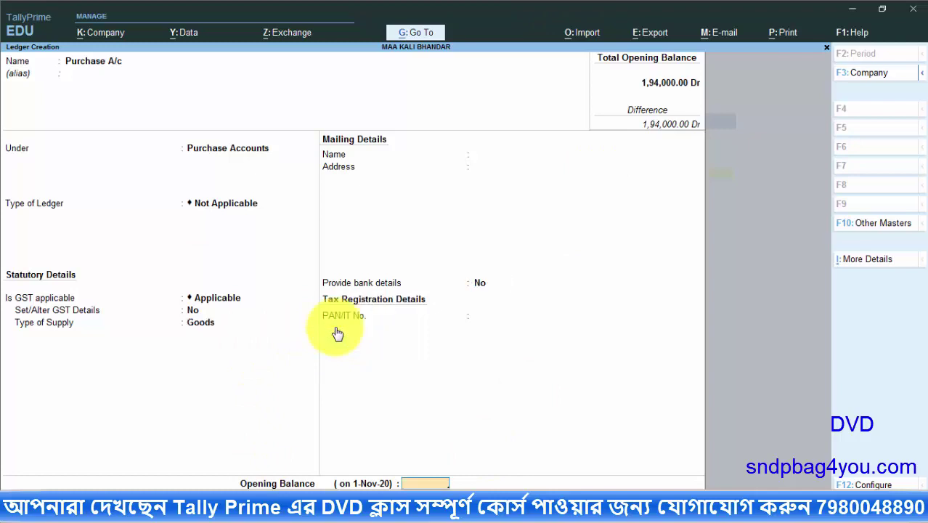
pyautogui.press('Return')
pyautogui.press('Return')
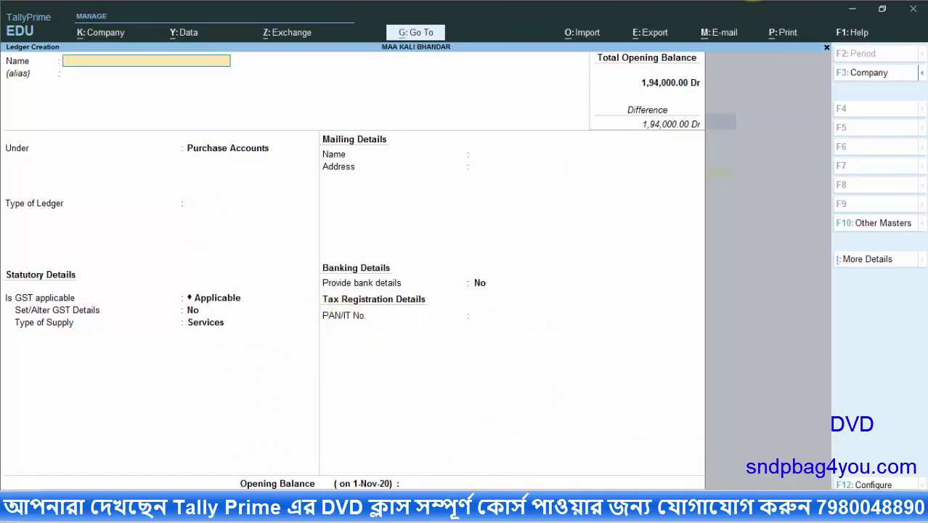
pyautogui.hotkey('alt', 'Tab')
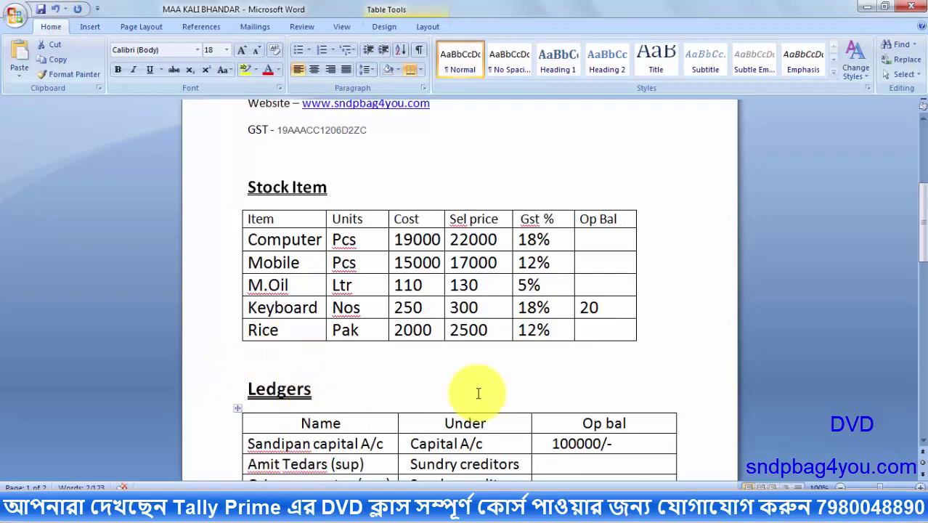
# Mark the Sales a/c row and its Sales Accounts group in the Word table
pyautogui.moveTo(916, 214); pyautogui.dragTo(913, 313)
pyautogui.moveTo(305, 176); pyautogui.dragTo(231, 175)
pyautogui.moveTo(396, 174); pyautogui.dragTo(581, 176)
pyautogui.click(319, 508)
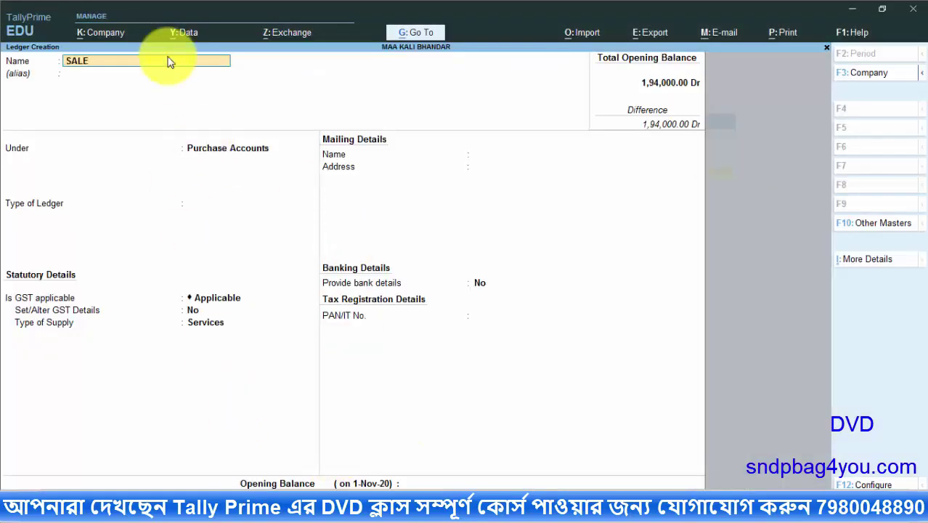
# Name the ledger SALES A/C and place it under Sales Accounts
pyautogui.press('Return')
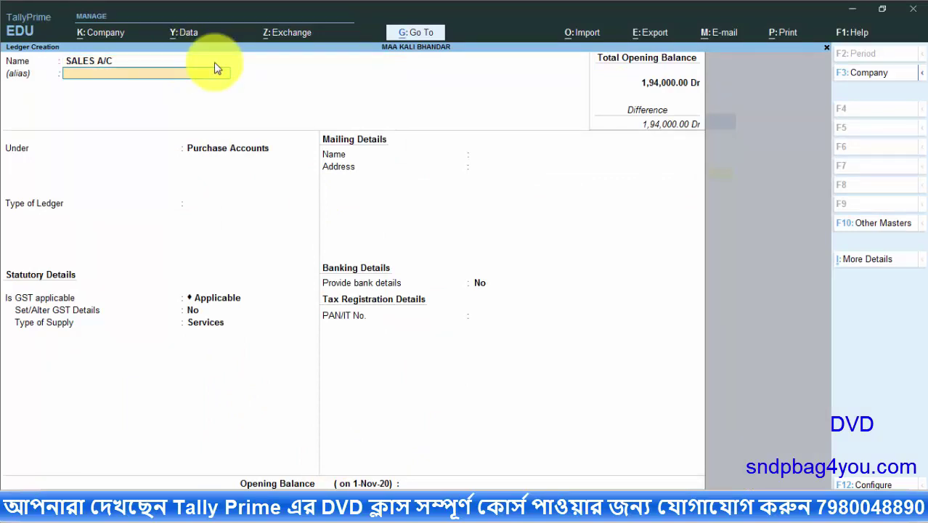
pyautogui.press('Return')
pyautogui.write('SAL')
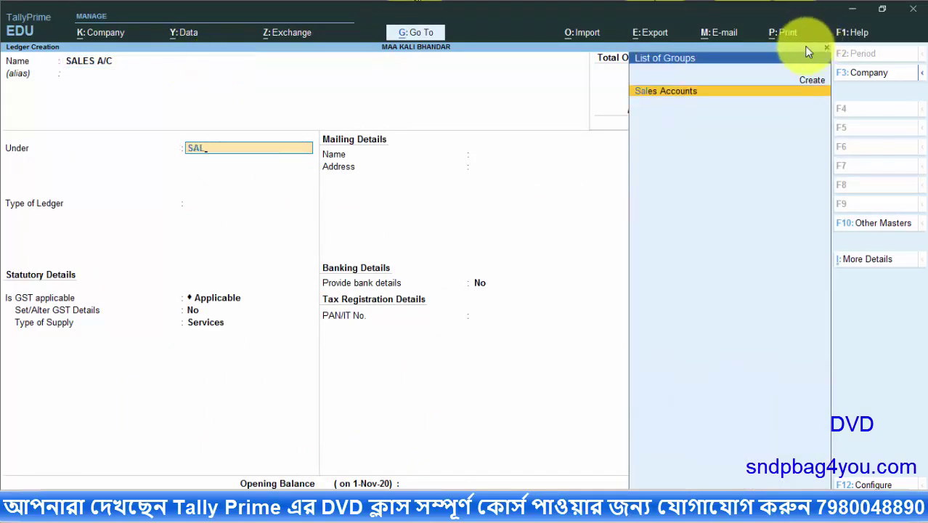
pyautogui.click(715, 91)
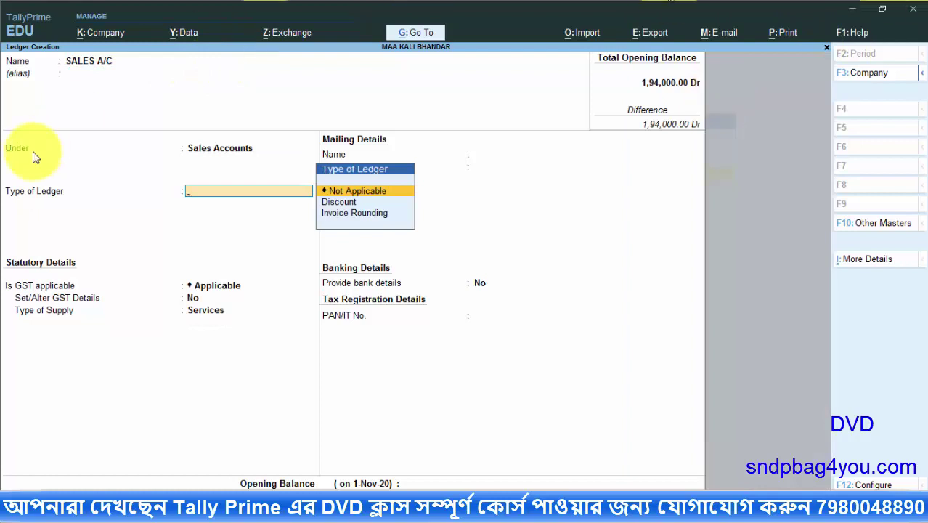
# Set ledger type Not Applicable, GST applicable, supply type Goods, and save SALES A/C
pyautogui.click(352, 192)
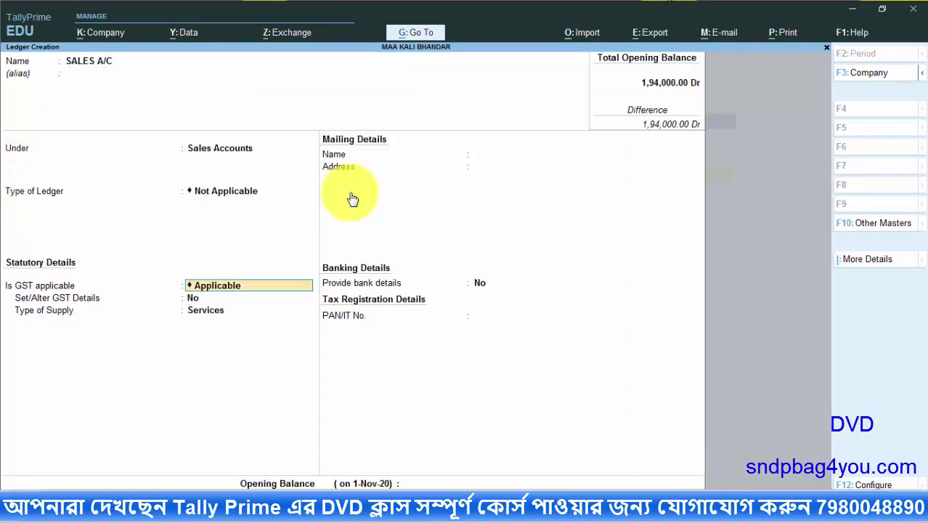
pyautogui.click(204, 287)
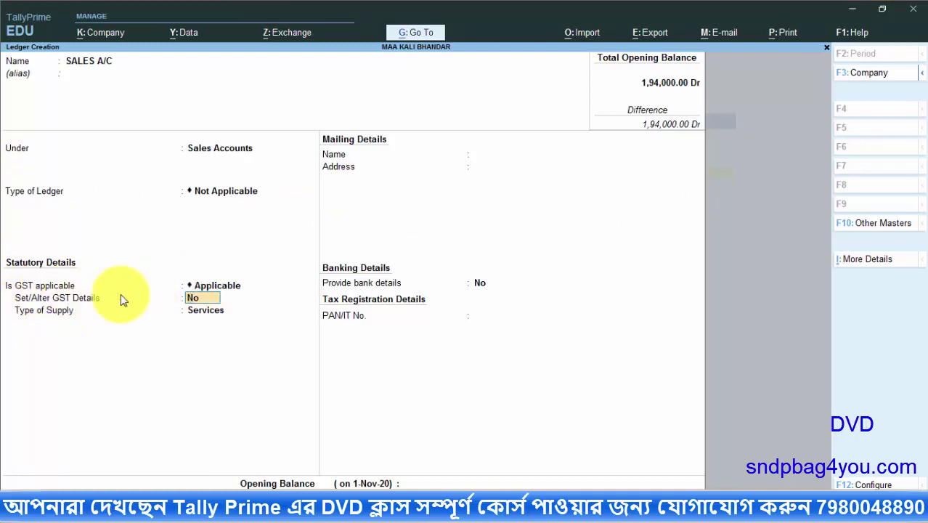
pyautogui.click(208, 302)
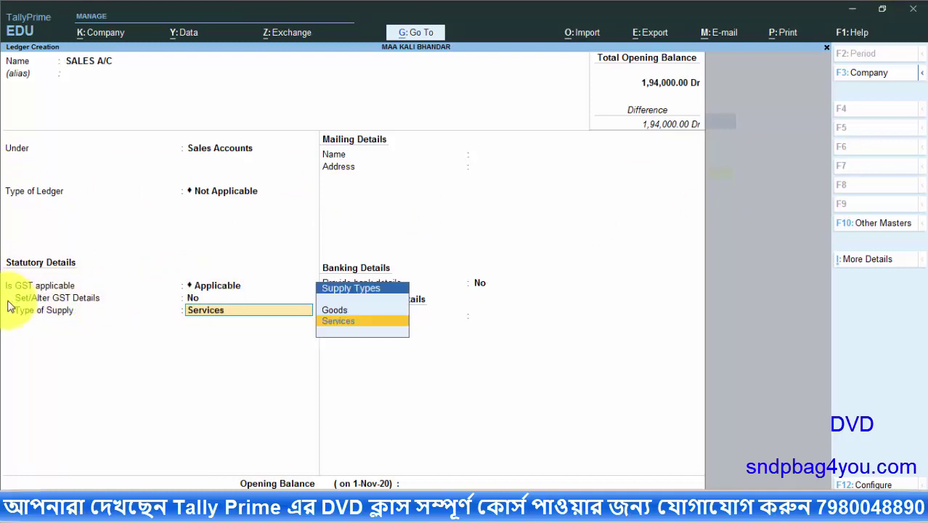
pyautogui.click(342, 311)
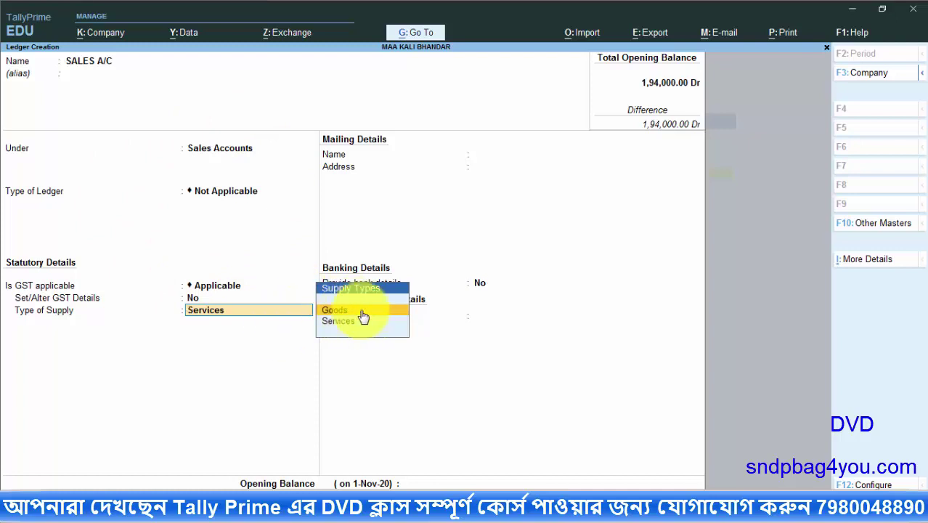
pyautogui.click(331, 311)
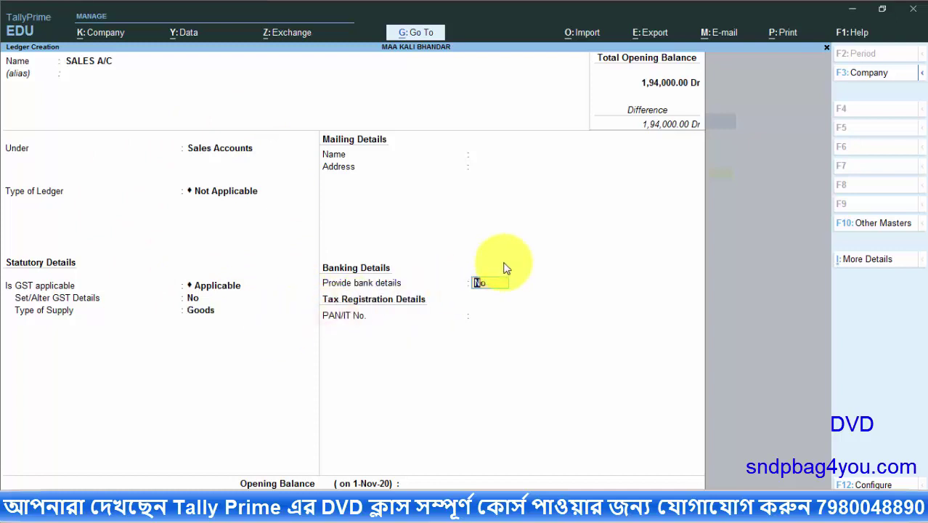
pyautogui.press('Return')
pyautogui.press('Return')
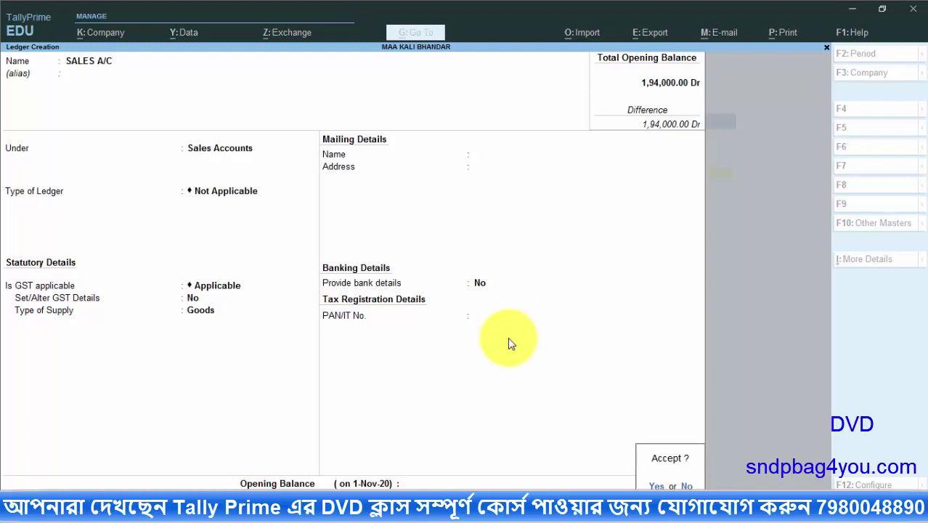
pyautogui.press('Return')
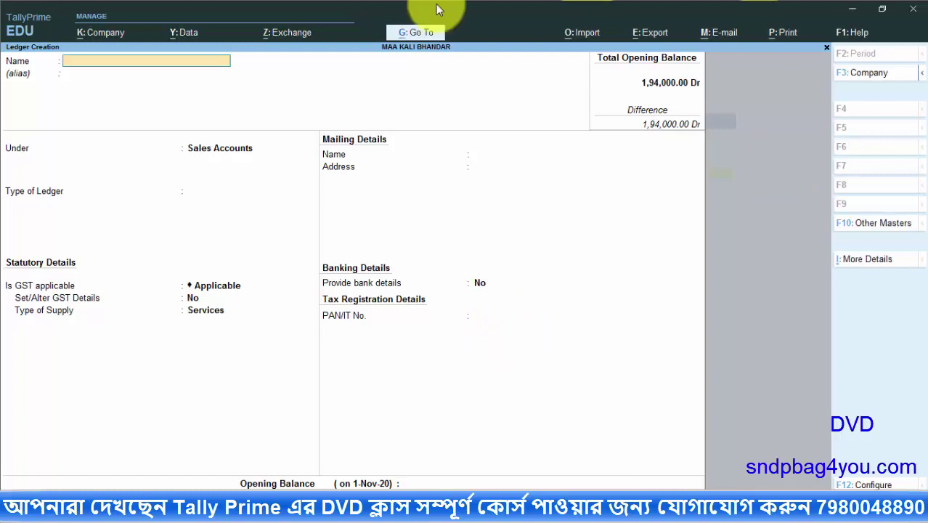
pyautogui.hotkey('alt', 'Tab')
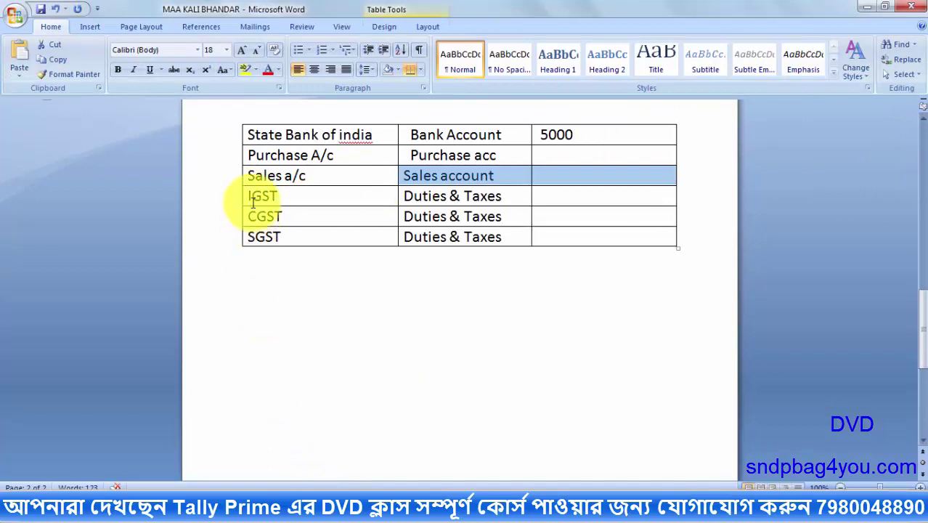
# Mark IGST and its Duties & Taxes group in the Word table, then return to TallyPrime
pyautogui.click(248, 196)
pyautogui.moveTo(247, 196); pyautogui.dragTo(296, 194)
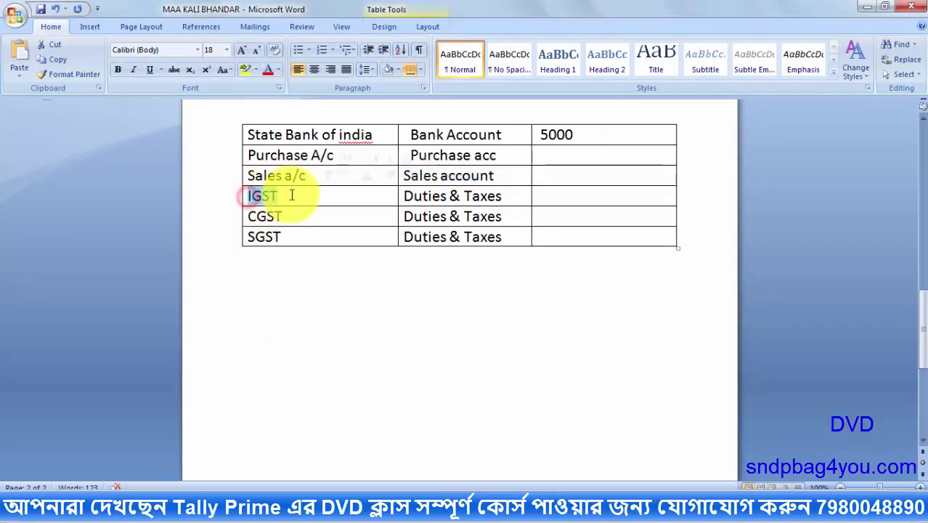
pyautogui.moveTo(404, 196); pyautogui.dragTo(532, 197)
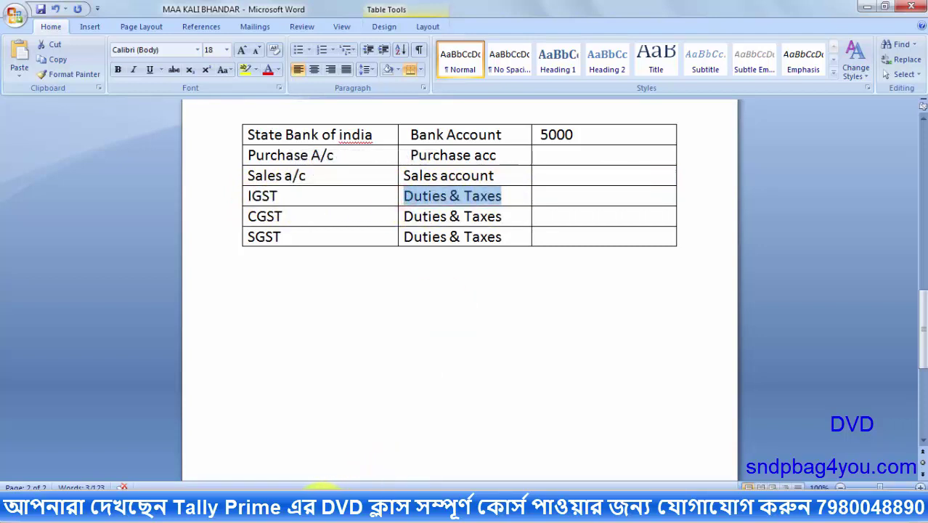
pyautogui.click(283, 505)
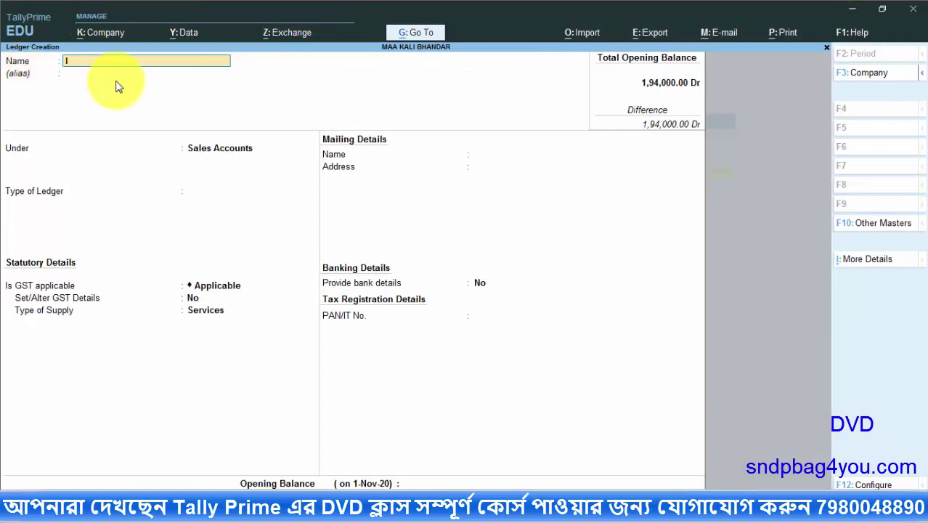
# Place the IGST ledger under Duties & Taxes with duty type GST, tax type Integrated Tax
pyautogui.press('Return')
pyautogui.press('Return')
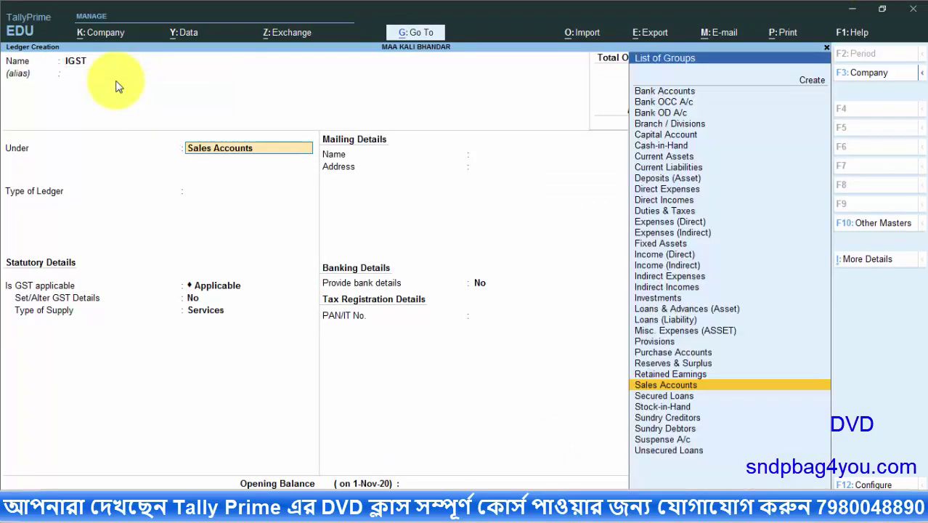
pyautogui.write('DU')
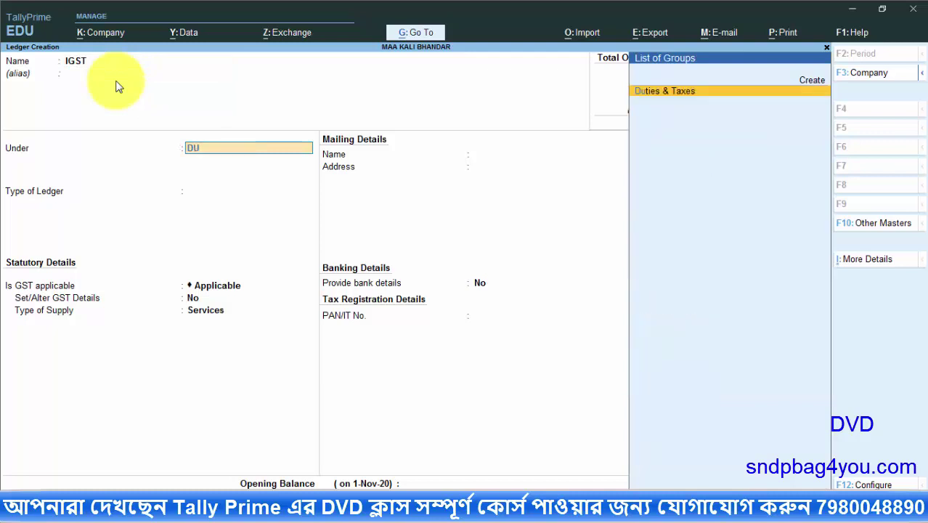
pyautogui.click(678, 94)
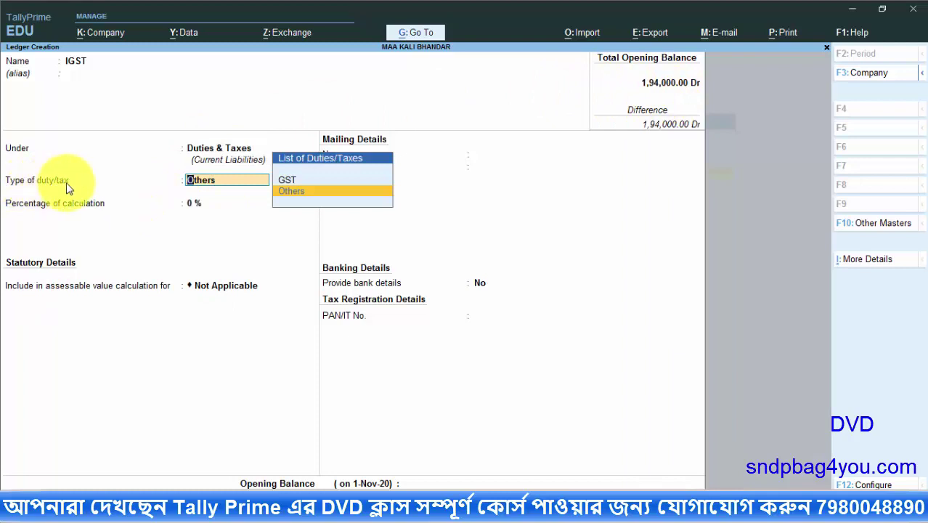
pyautogui.click(301, 182)
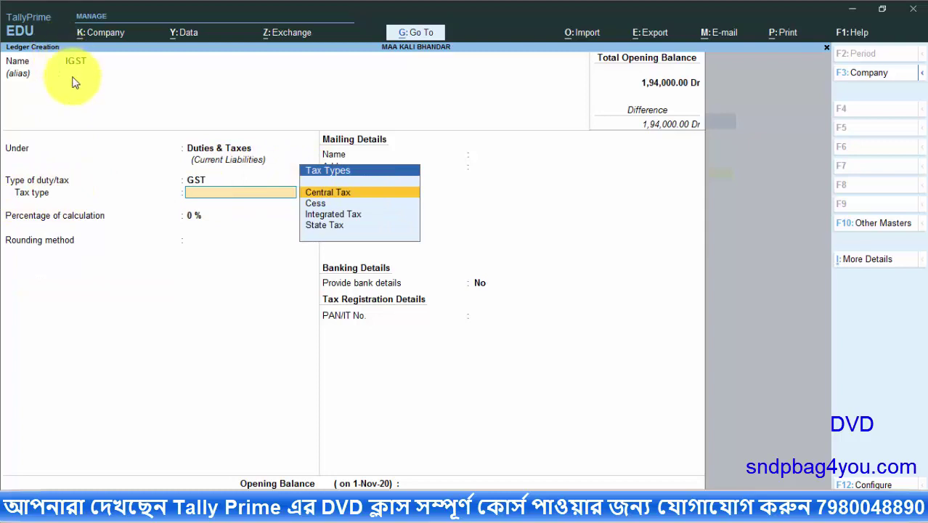
pyautogui.click(348, 217)
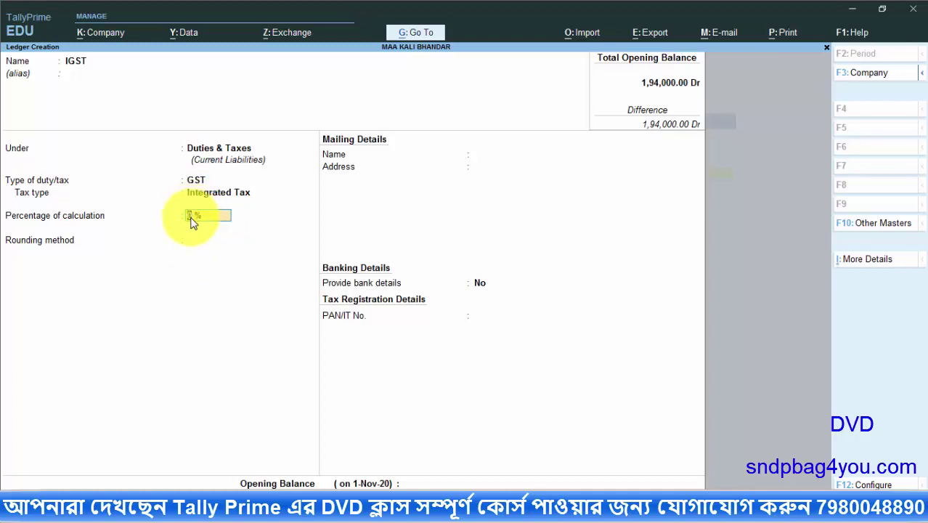
# Accept 0 % with rounding Not Applicable, no bank details or opening balance, and save IGST
pyautogui.press('Return')
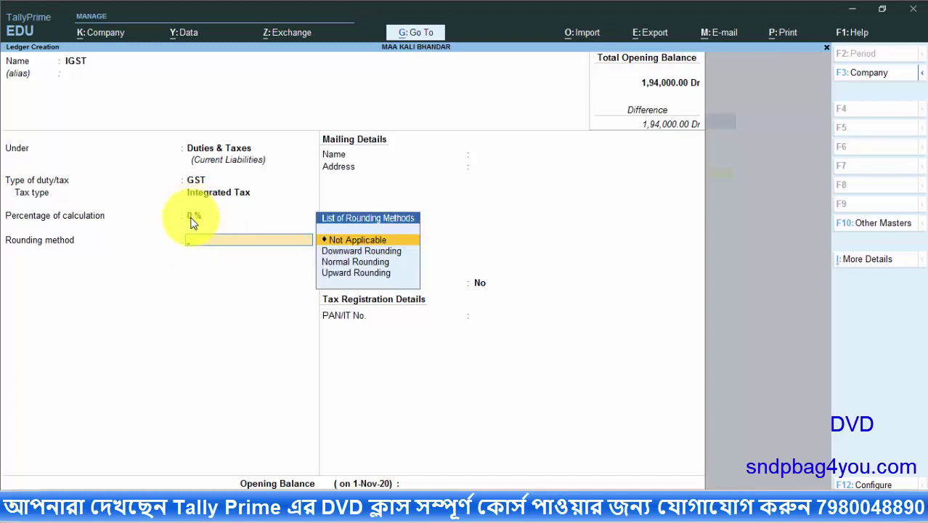
pyautogui.press('Return')
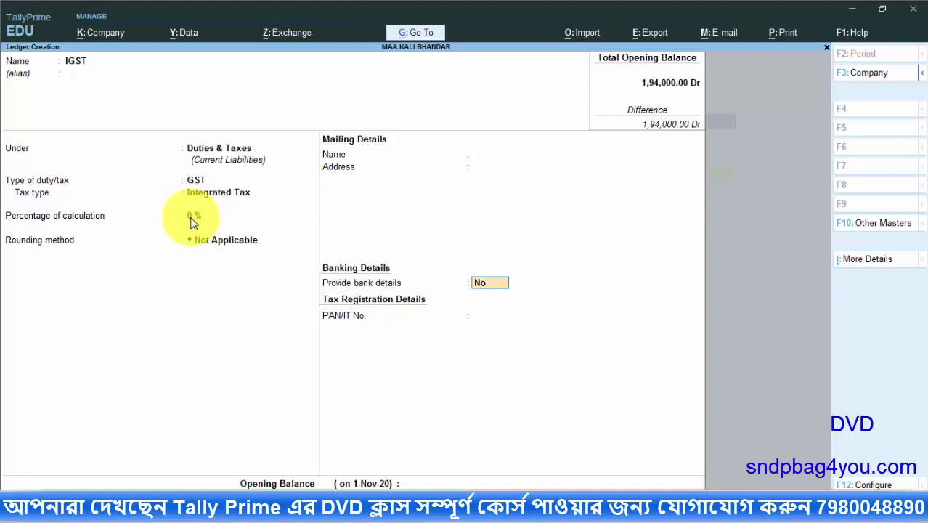
pyautogui.press('Return')
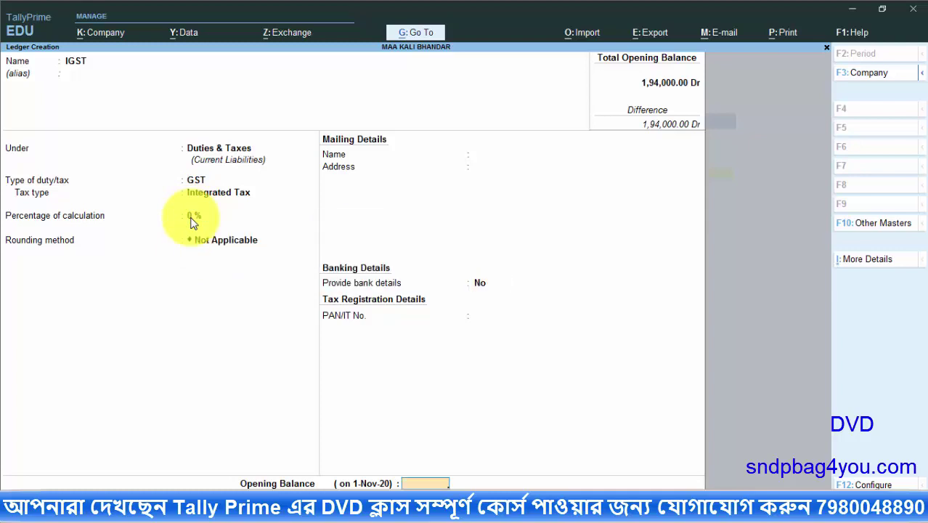
pyautogui.press('Return')
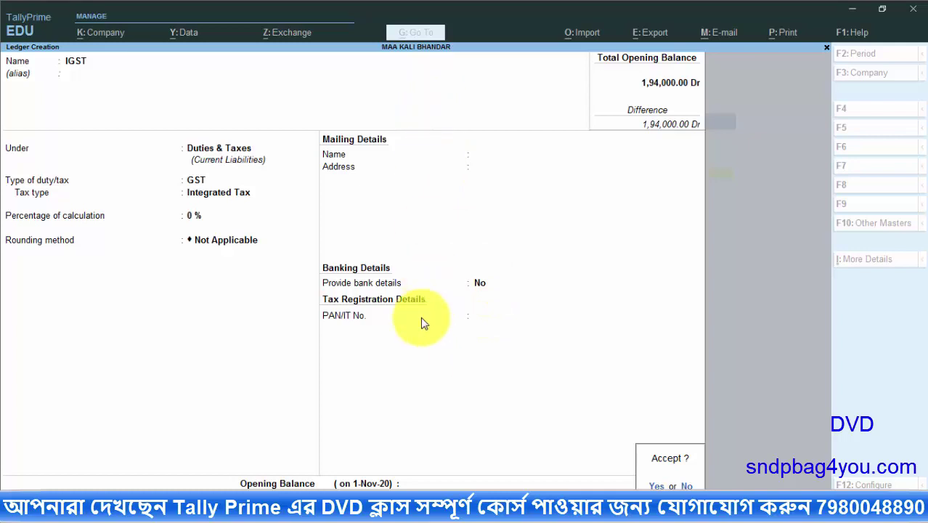
pyautogui.press('Return')
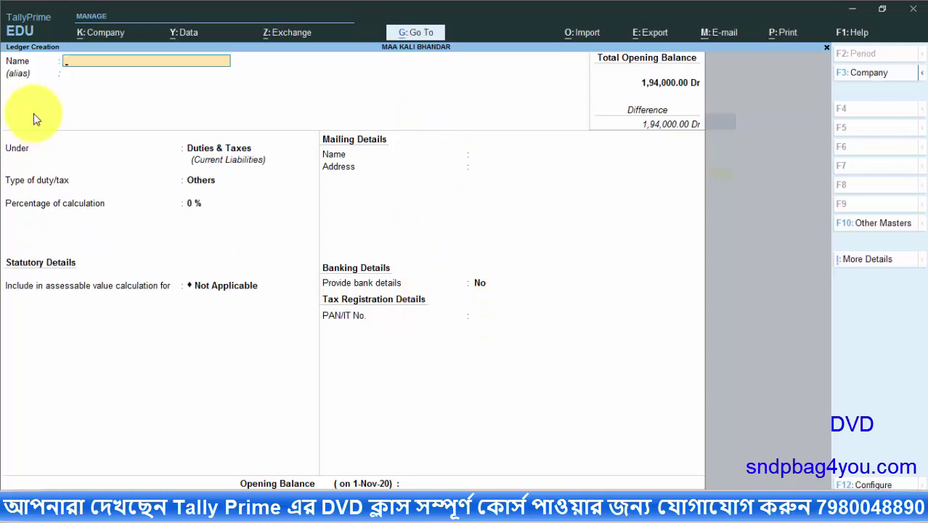
# Create SGST under Duties & Taxes as GST State Tax at 0 %, rounding Not Applicable, and save
pyautogui.write('SGST')
pyautogui.press('Return')
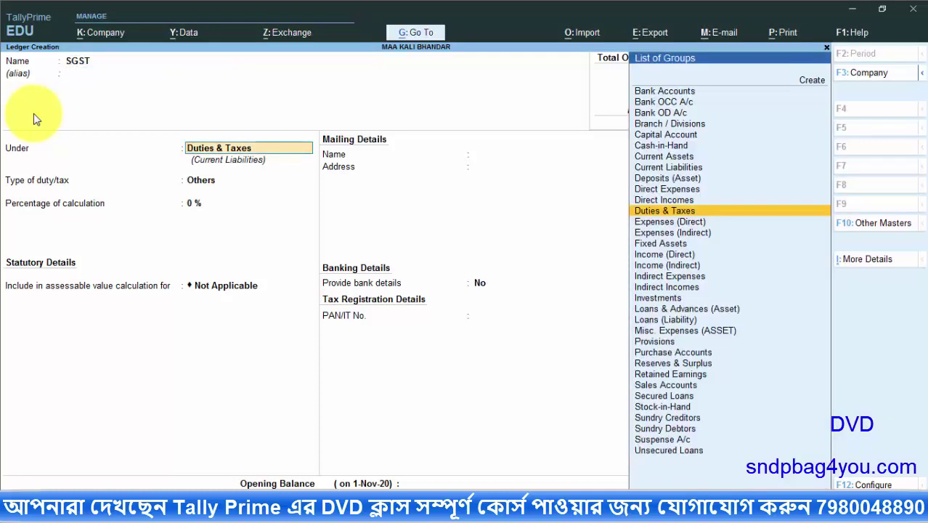
pyautogui.press('Return')
pyautogui.press('Up')
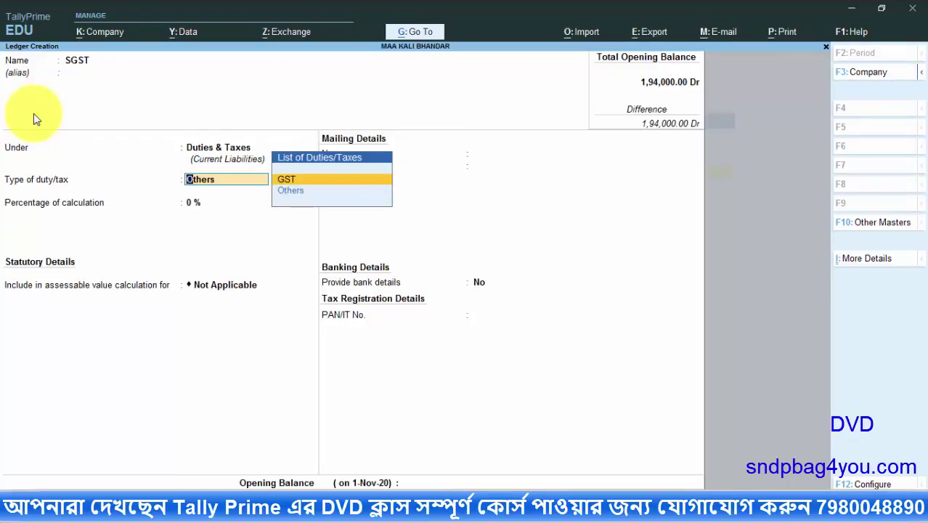
pyautogui.press('Return')
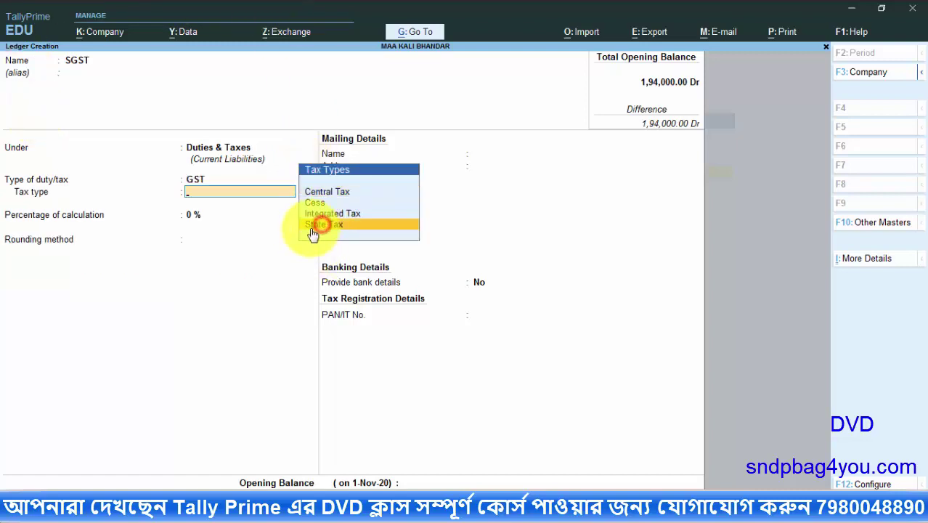
pyautogui.click(351, 226)
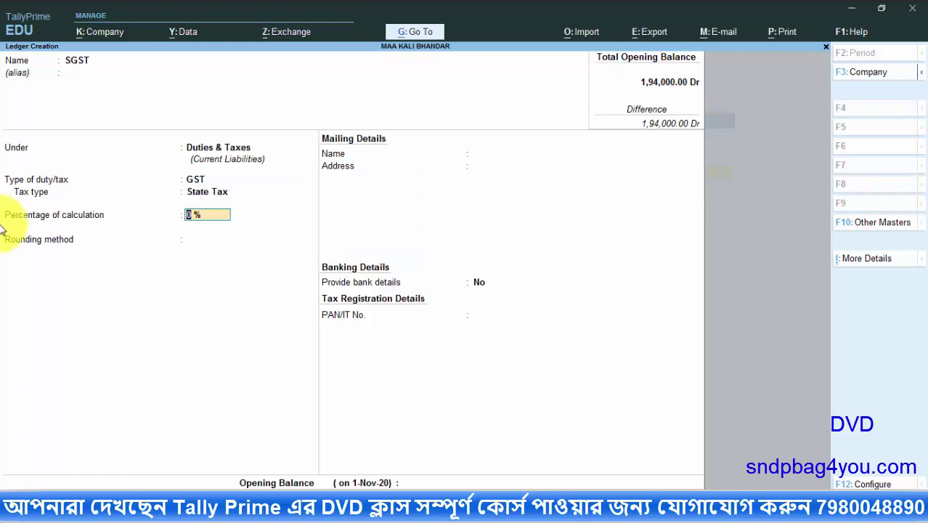
pyautogui.press('Return')
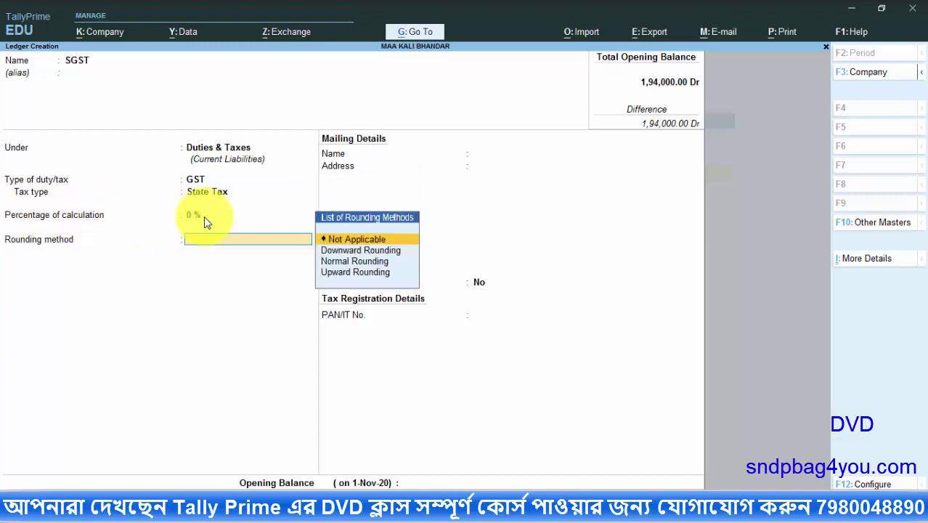
pyautogui.press('Return')
pyautogui.press('Return')
pyautogui.press('Return')
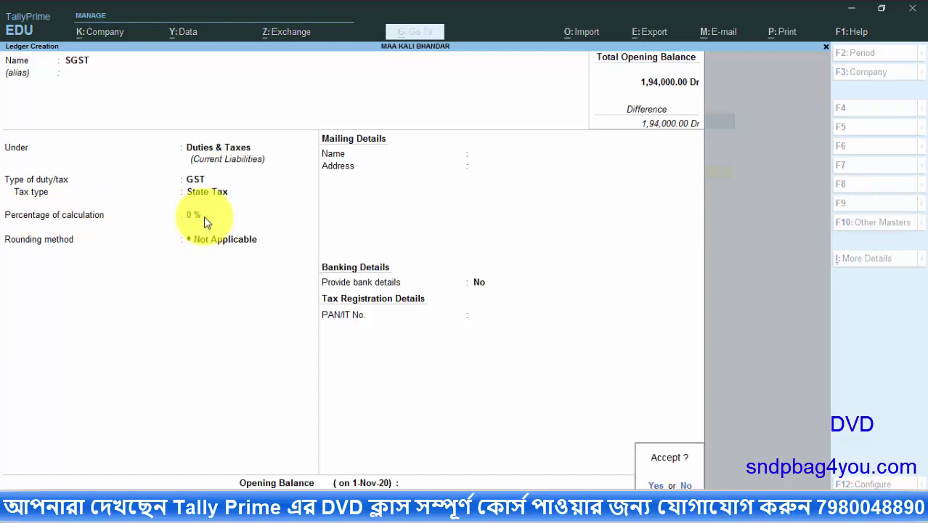
pyautogui.press('Return')
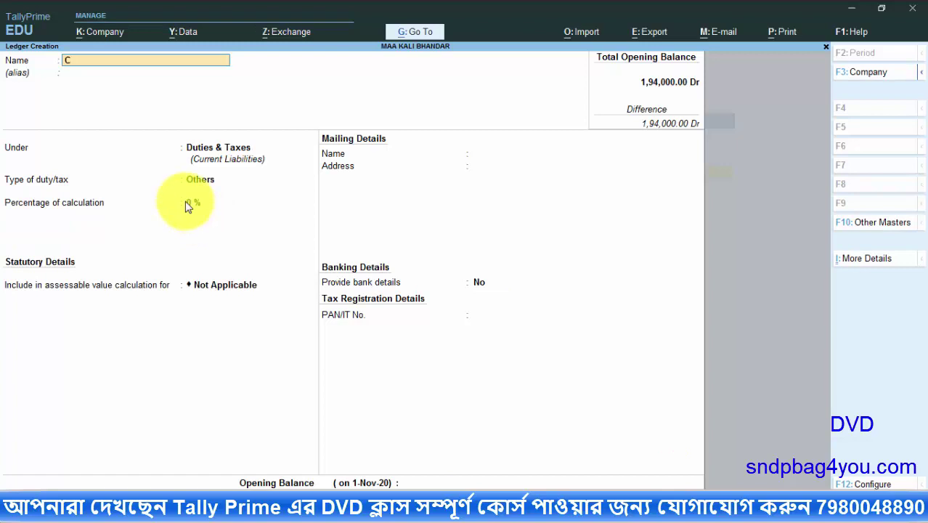
# Create CGST under Duties & Taxes as GST Central Tax at 0 %, rounding Not Applicable, and save
pyautogui.press('Return')
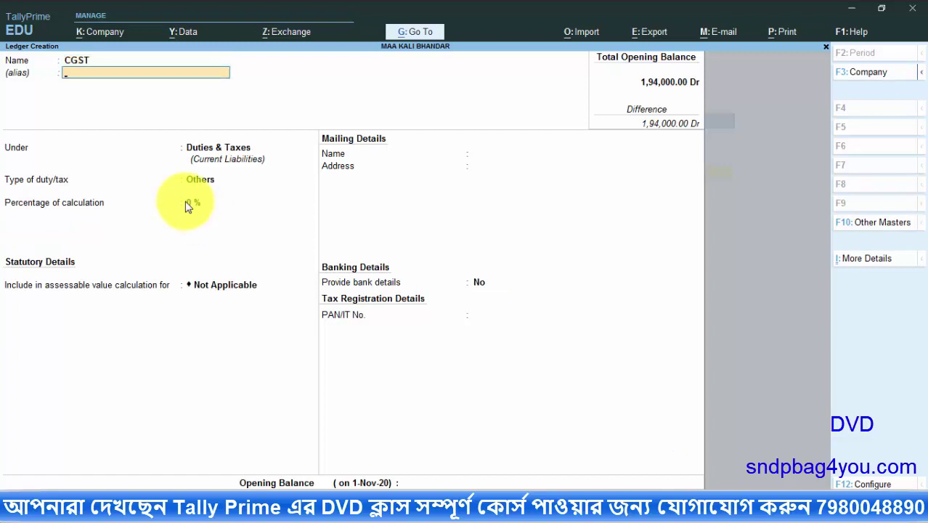
pyautogui.press('Return')
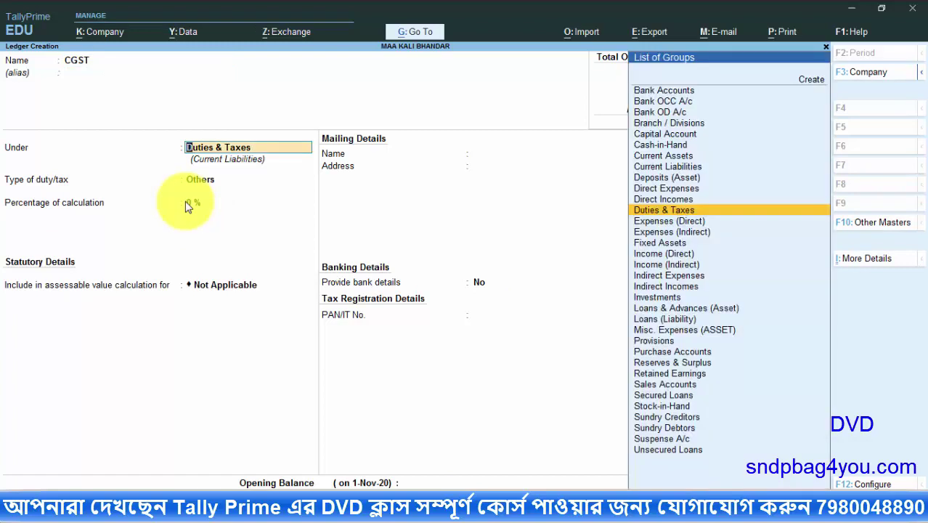
pyautogui.press('Return')
pyautogui.press('Up')
pyautogui.press('Return')
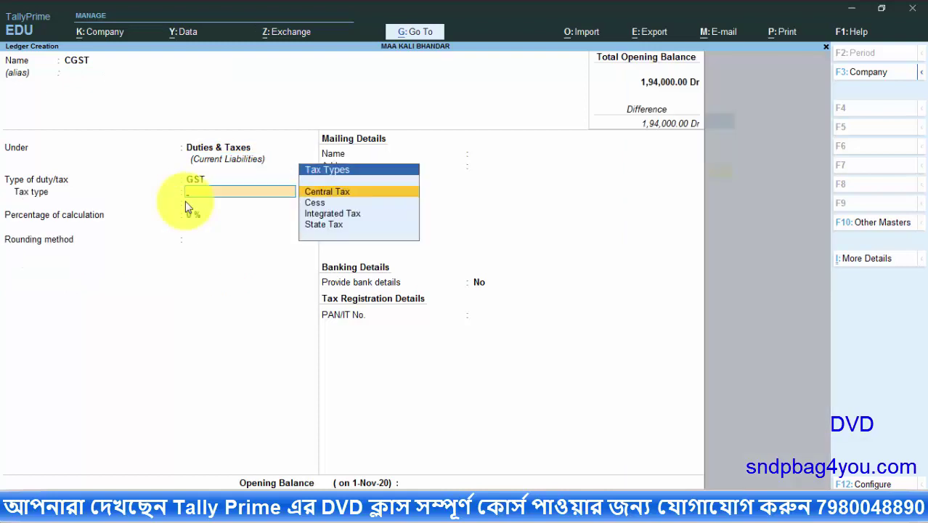
pyautogui.press('Down')
pyautogui.press('Up')
pyautogui.press('Return')
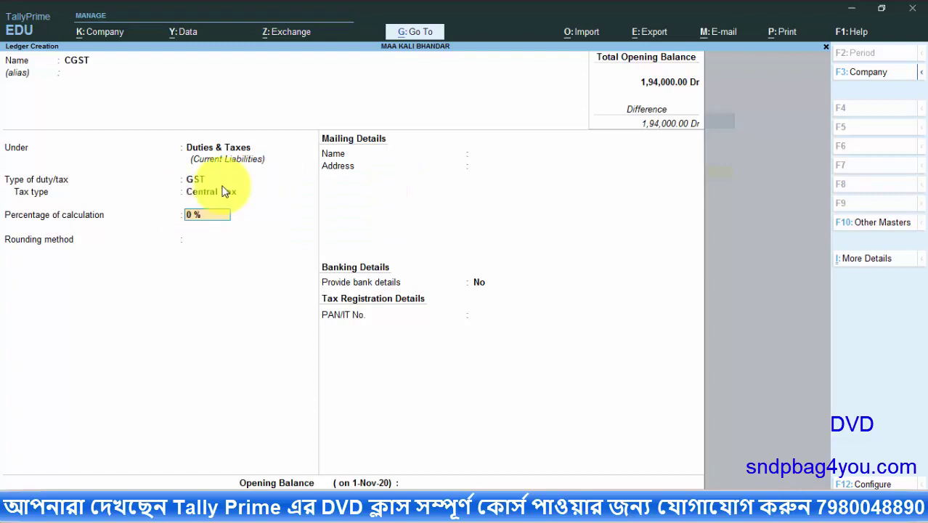
pyautogui.press('Return')
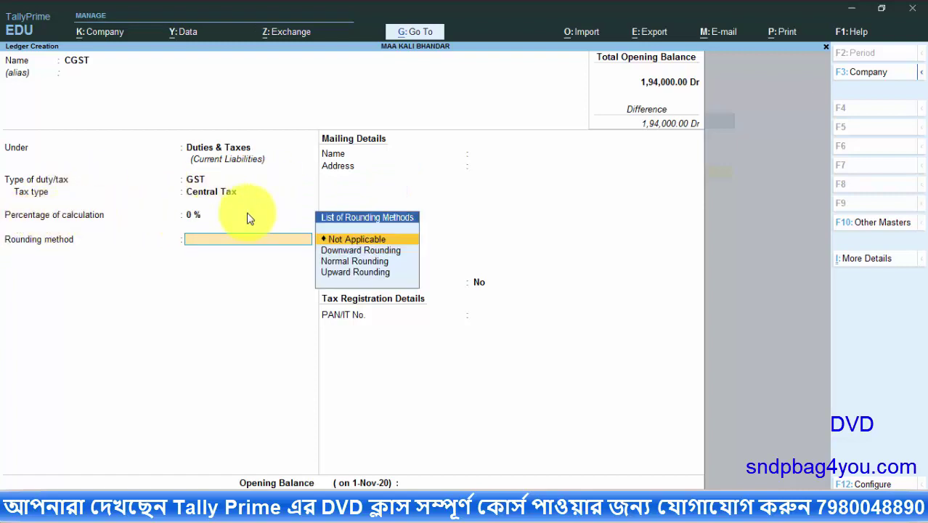
pyautogui.press('Return')
pyautogui.press('Return')
pyautogui.press('Return')
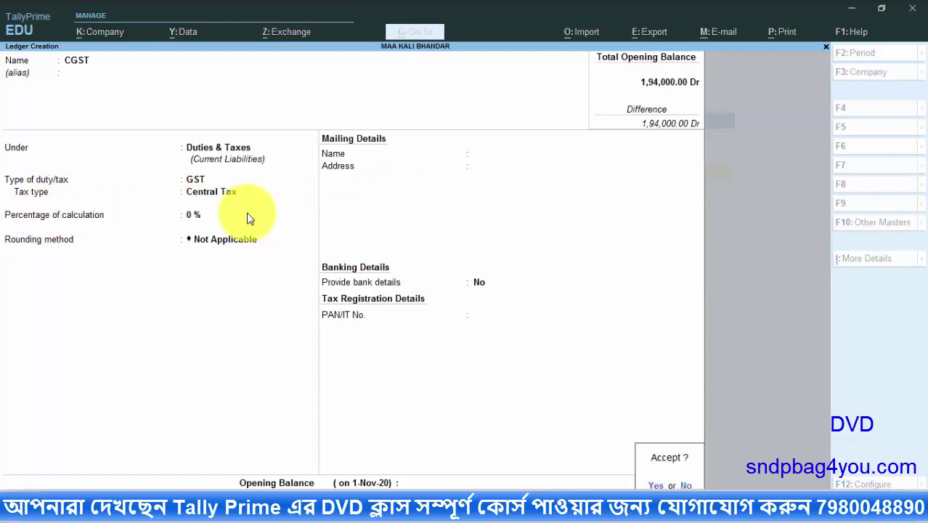
pyautogui.press('Return')
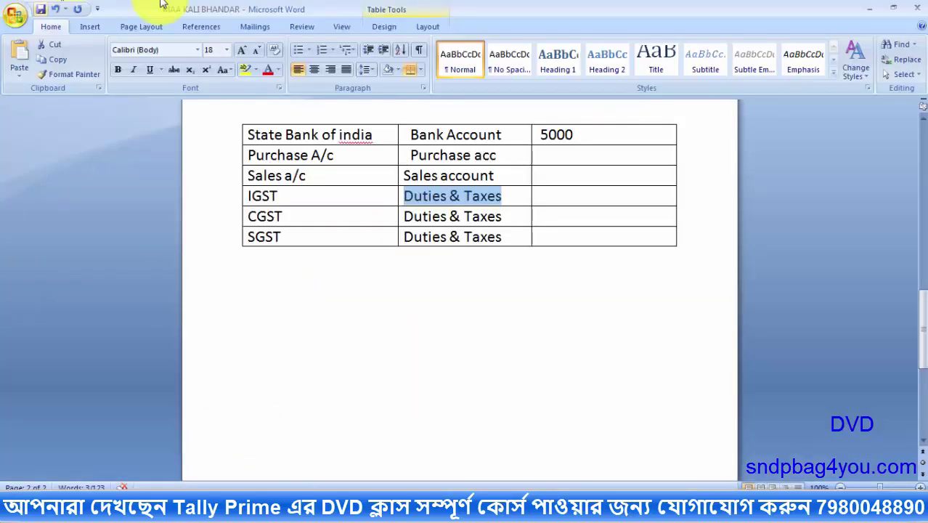
# Scroll through Word's Ledgers tables, mark the 5000 bank opening balance, and return to TallyPrime
pyautogui.moveTo(925, 330); pyautogui.dragTo(925, 284)
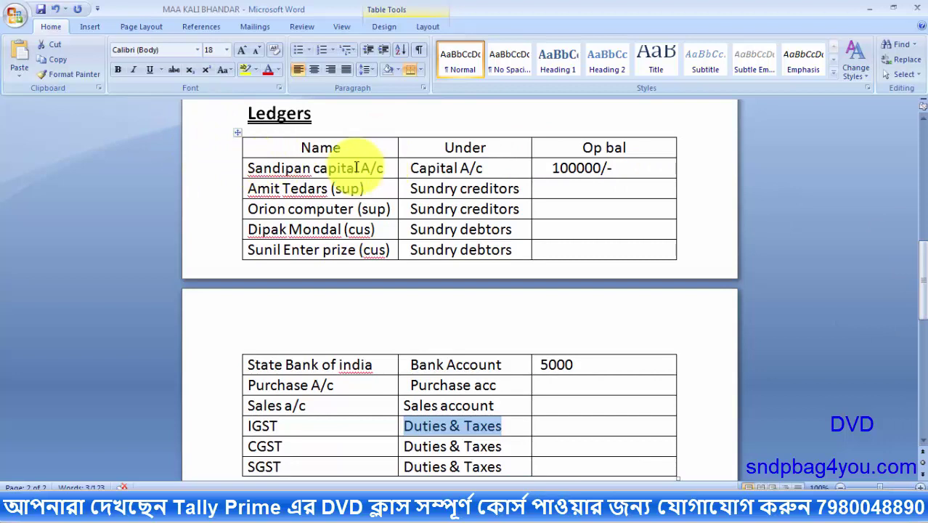
pyautogui.moveTo(920, 263); pyautogui.dragTo(924, 274)
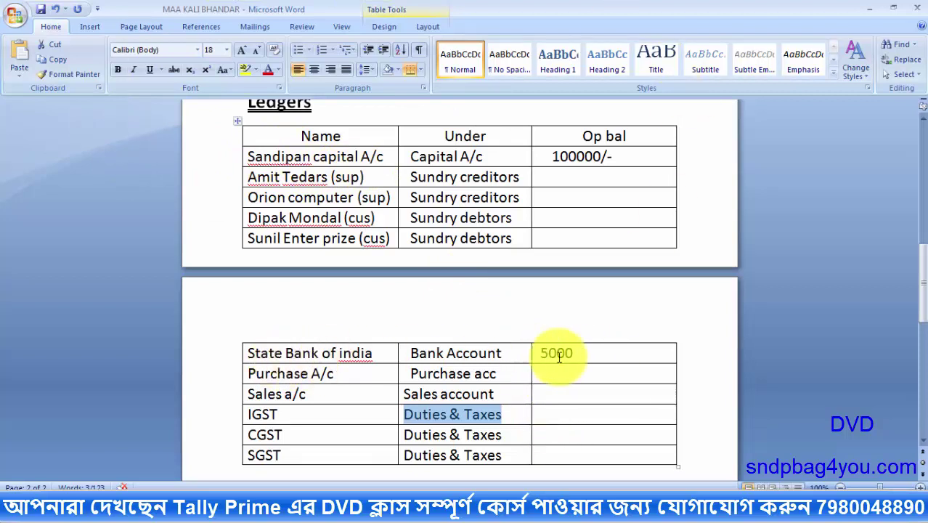
pyautogui.moveTo(539, 353); pyautogui.dragTo(575, 353)
pyautogui.click(294, 508)
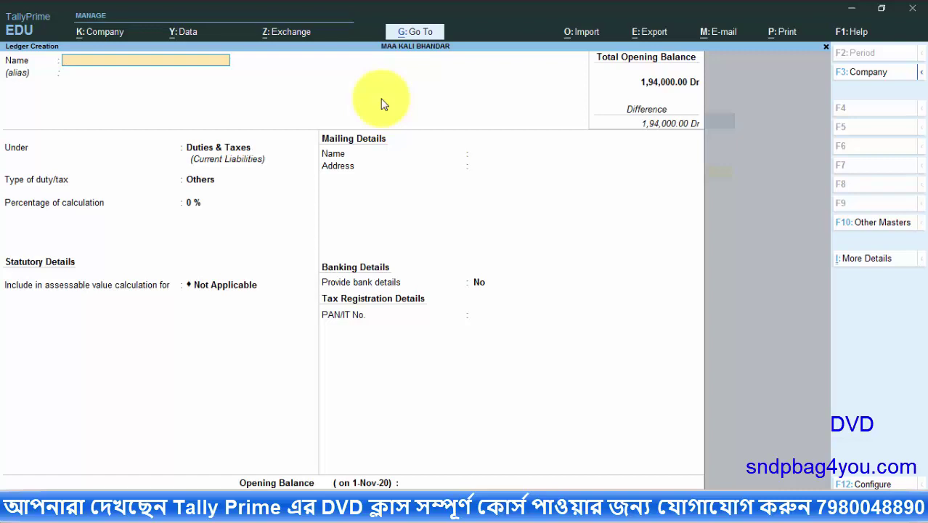
# Open the Balance Sheet and drill into Current Assets and the Closing Stock items
pyautogui.press('Escape')
pyautogui.press('Escape')
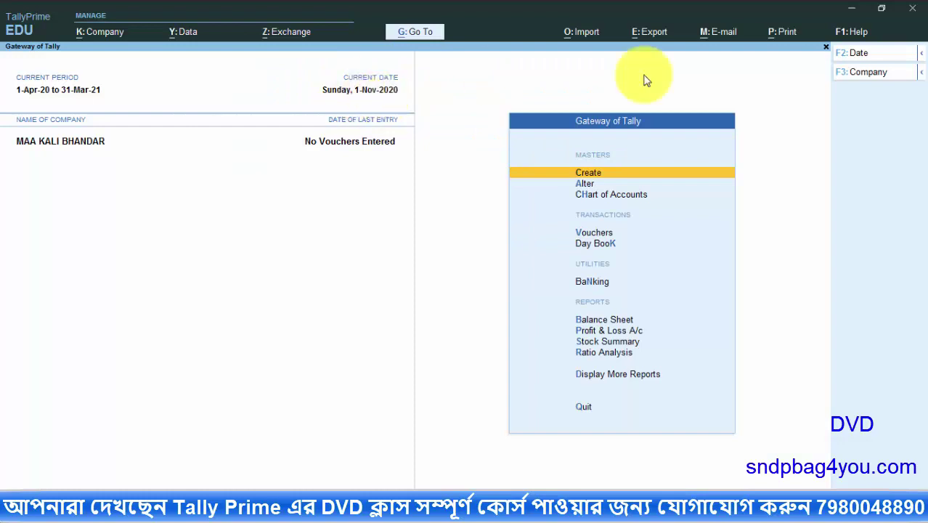
pyautogui.click(612, 322)
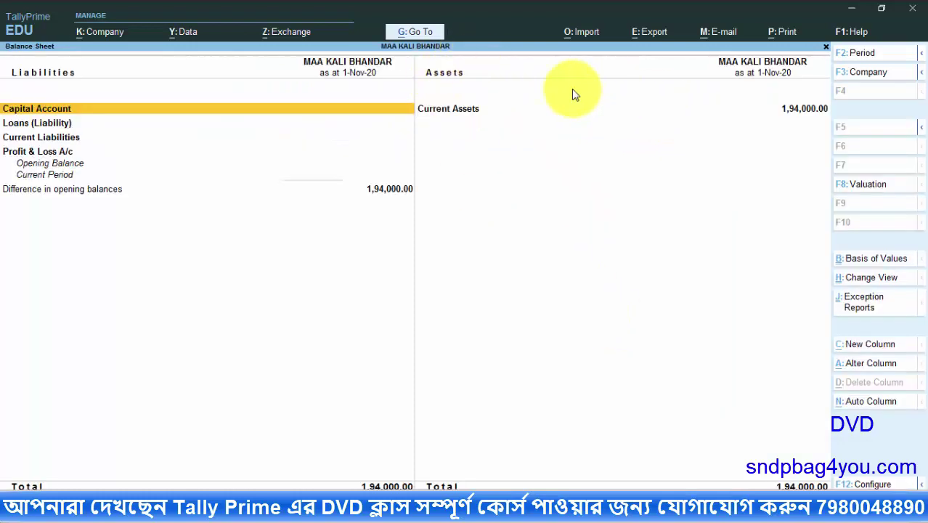
pyautogui.click(445, 110)
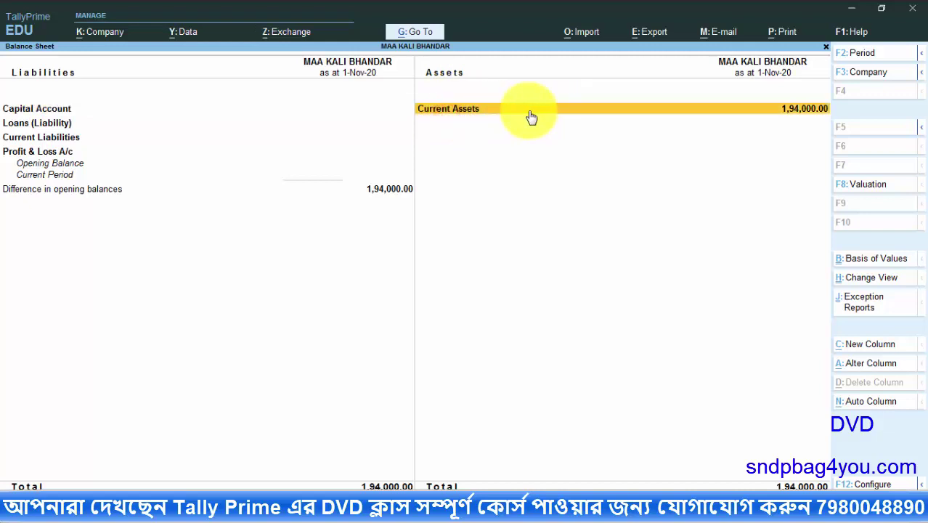
pyautogui.click(531, 116)
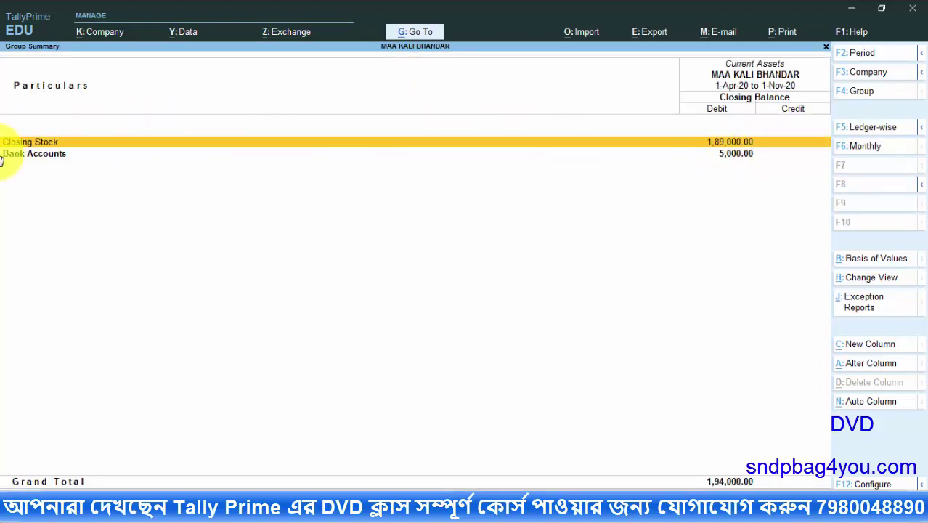
pyautogui.click(545, 146)
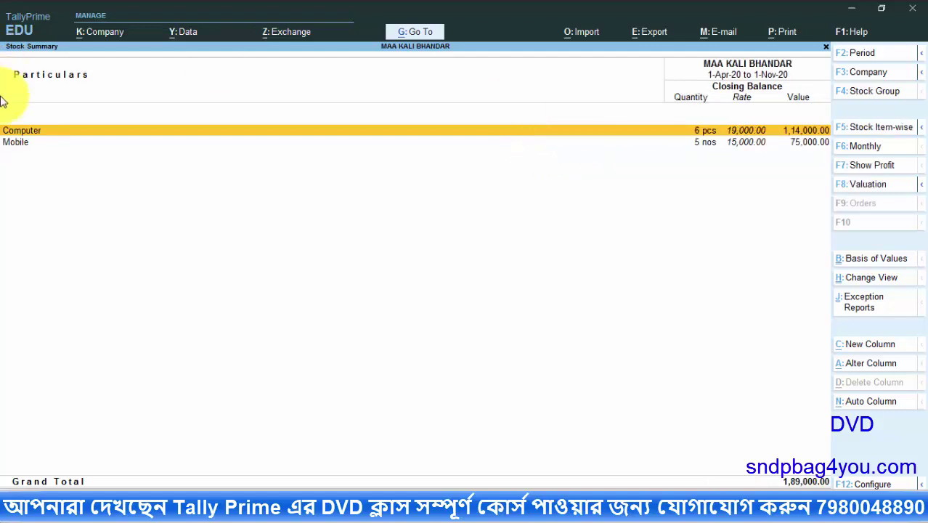
pyautogui.press('Escape')
pyautogui.press('Escape')
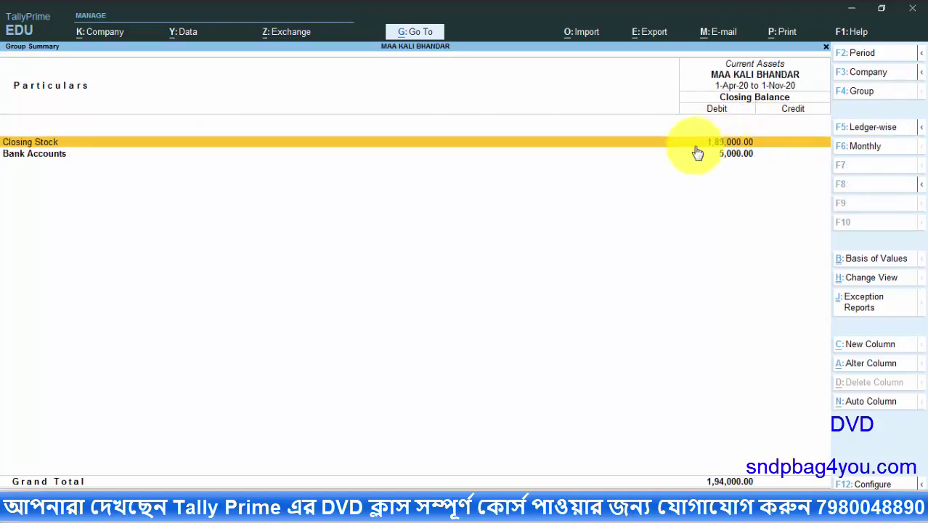